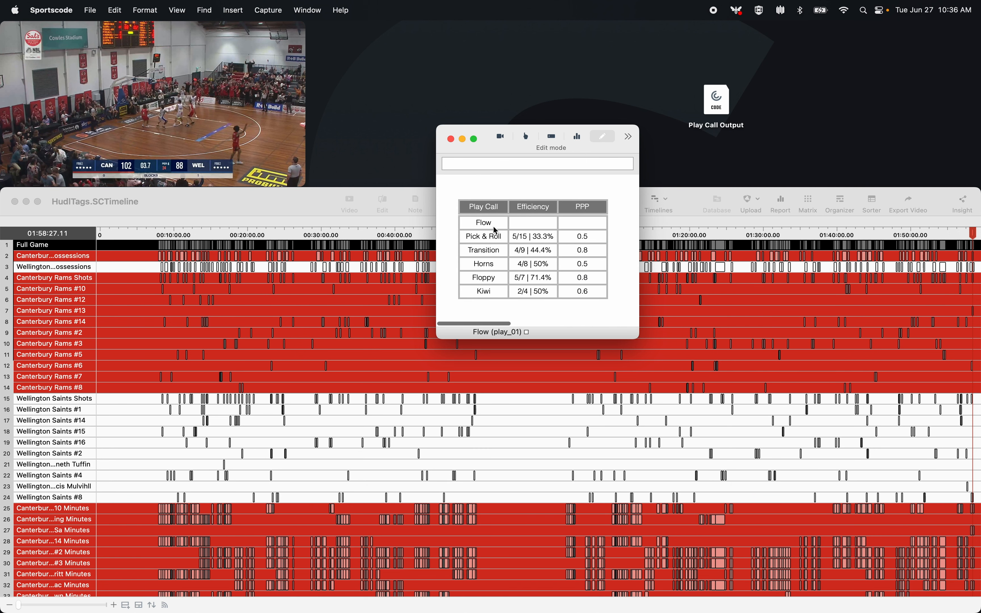
Inspect the button names and IDs of the Flow, Pick & Roll, Transition and Horns cells in the Play Call column
double_click(494, 229)
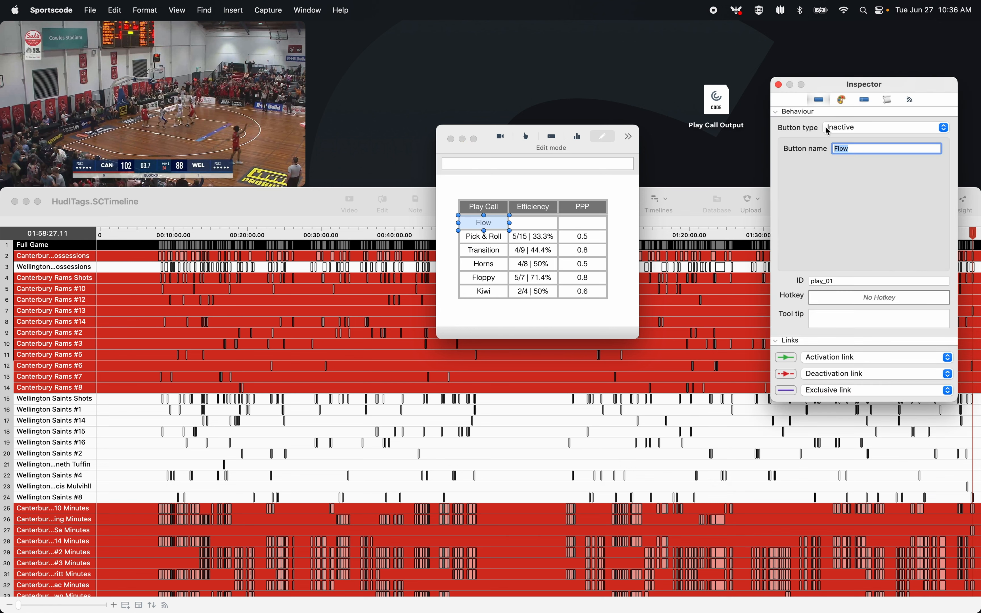
left_click_drag(866, 85, 745, 86)
left_click(736, 148)
left_click_drag(736, 148, 704, 148)
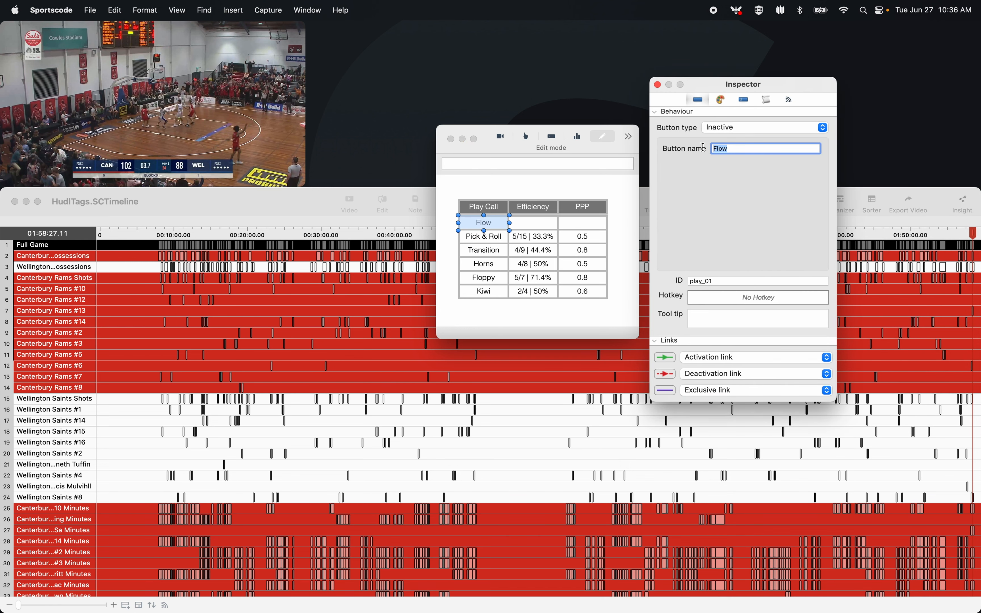
left_click_drag(722, 280, 690, 284)
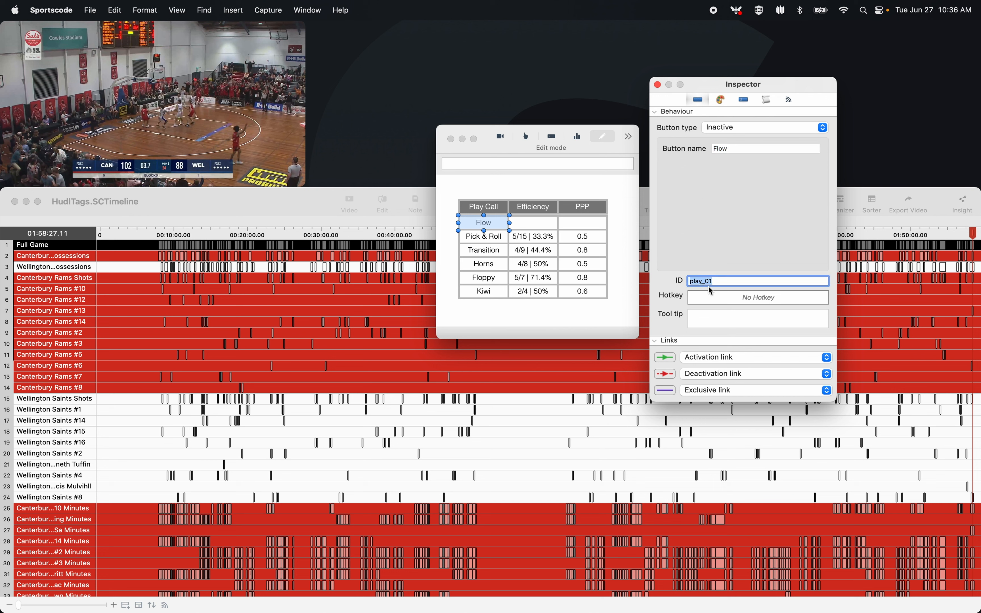
left_click(487, 239)
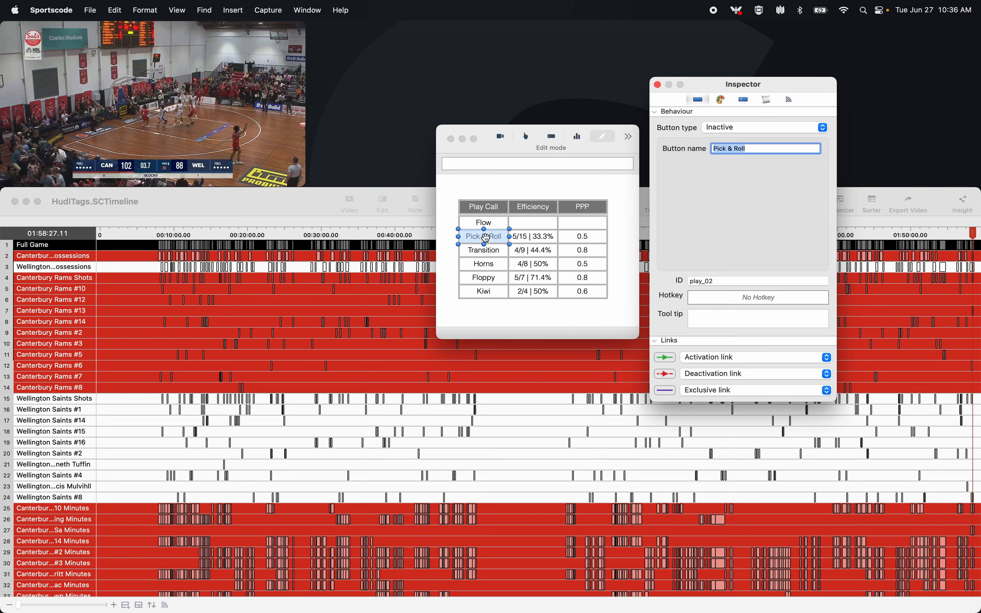
left_click(488, 255)
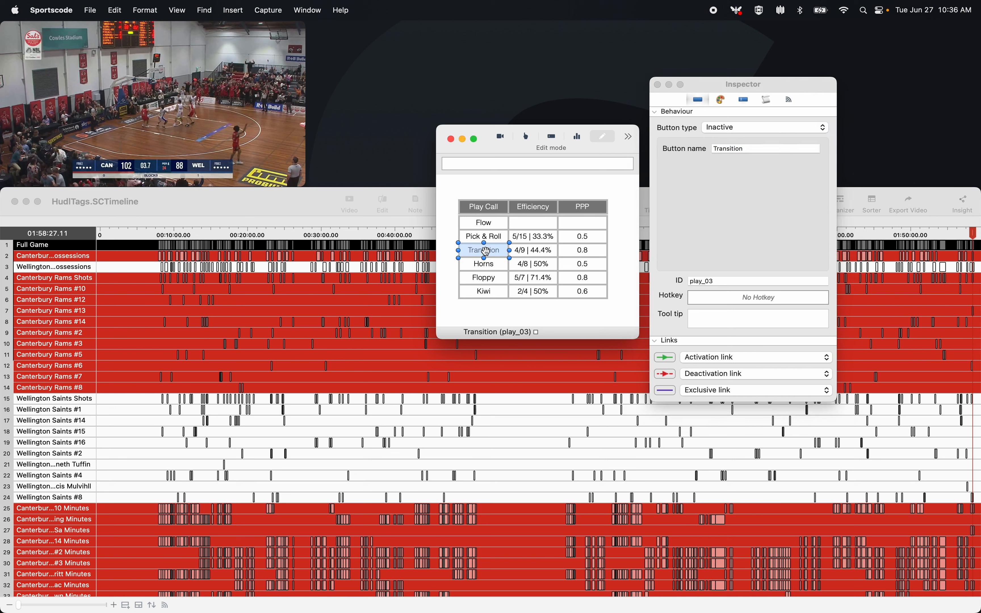
left_click(486, 265)
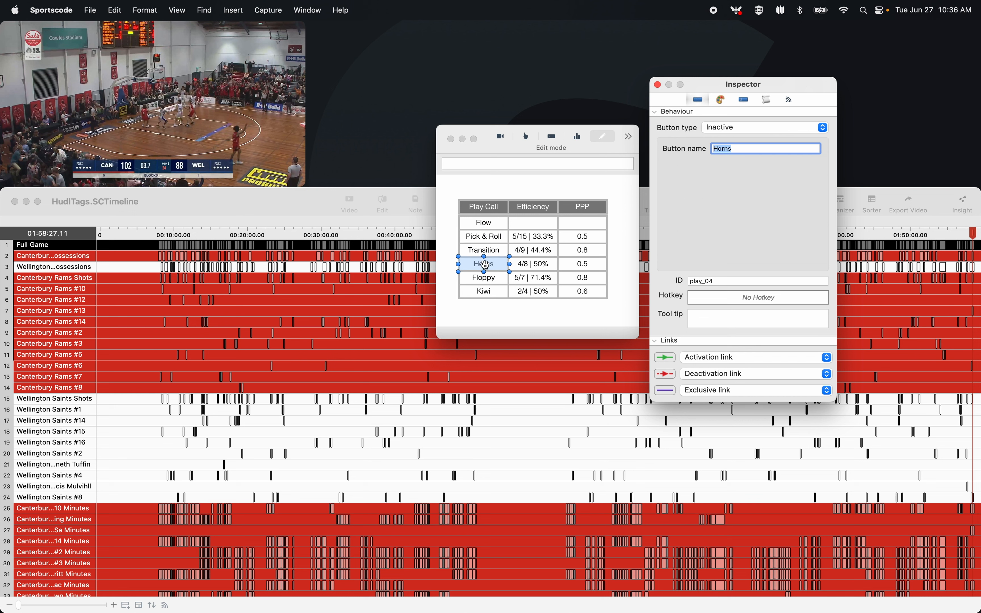
left_click(493, 224)
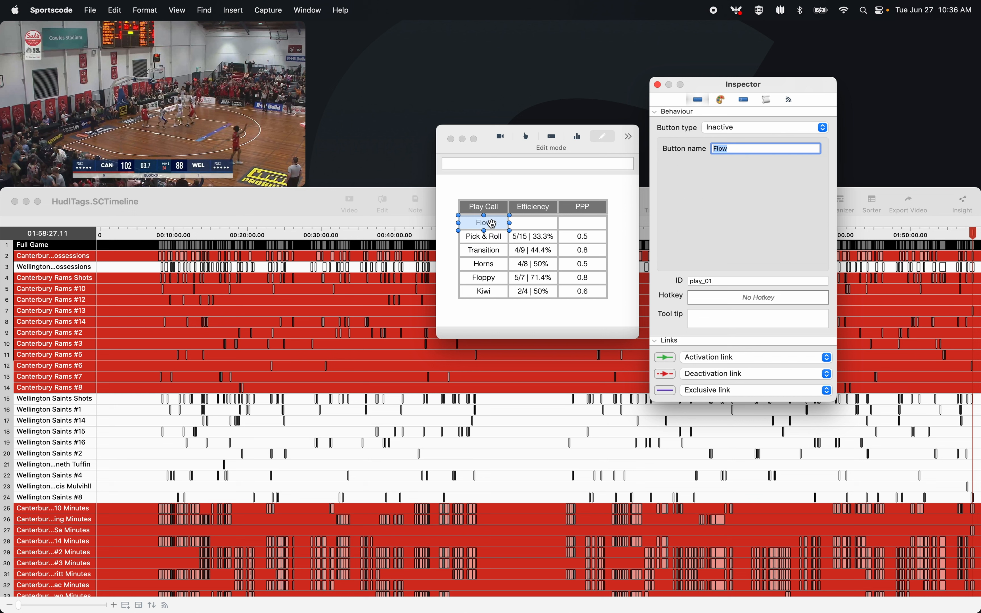
In the script of the empty Efficiency cell beside Flow, define the variable $play = #"play_01"
left_click(529, 222)
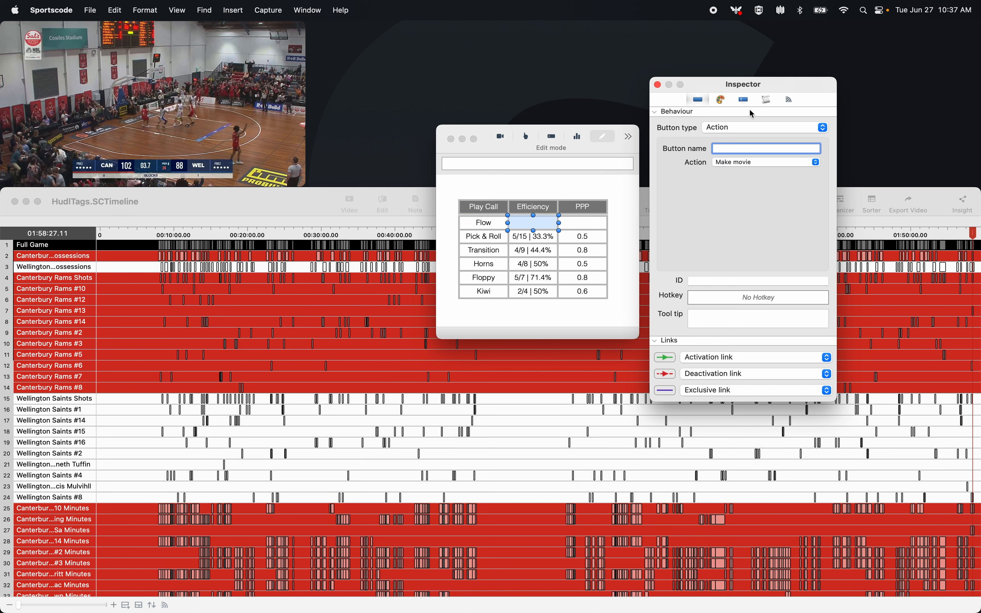
left_click(764, 101)
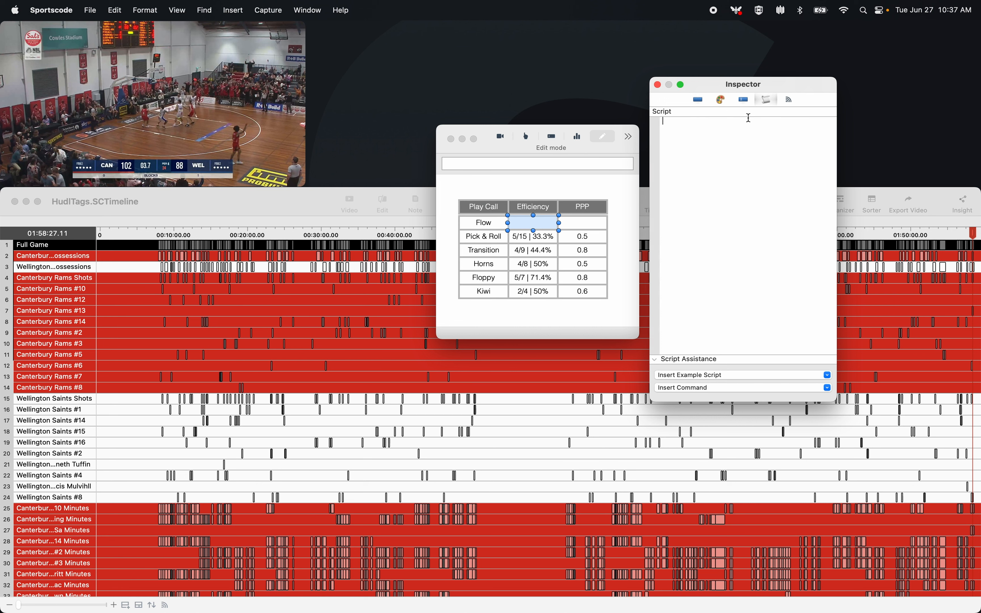
type("$")
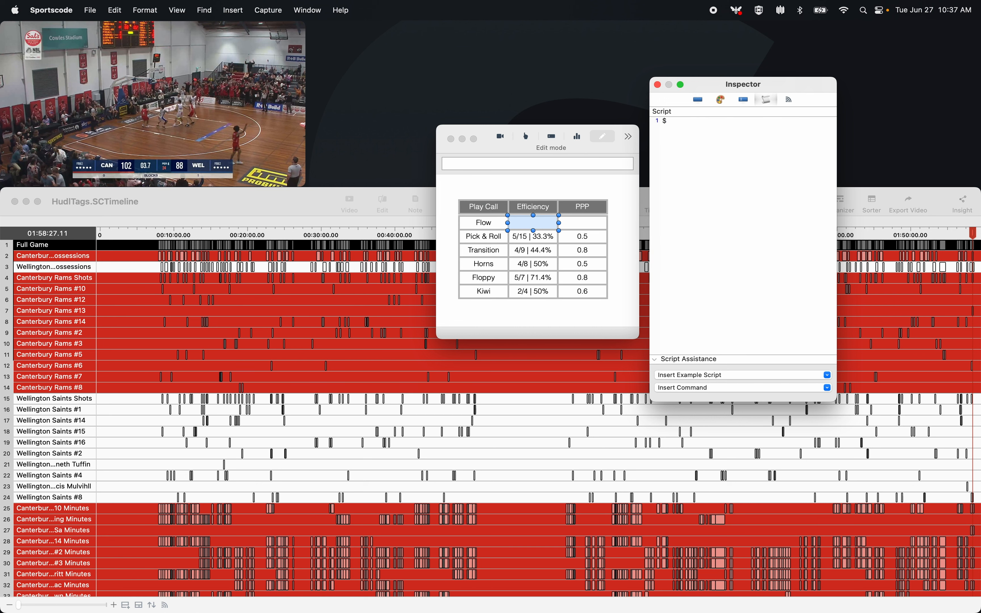
type("play =")
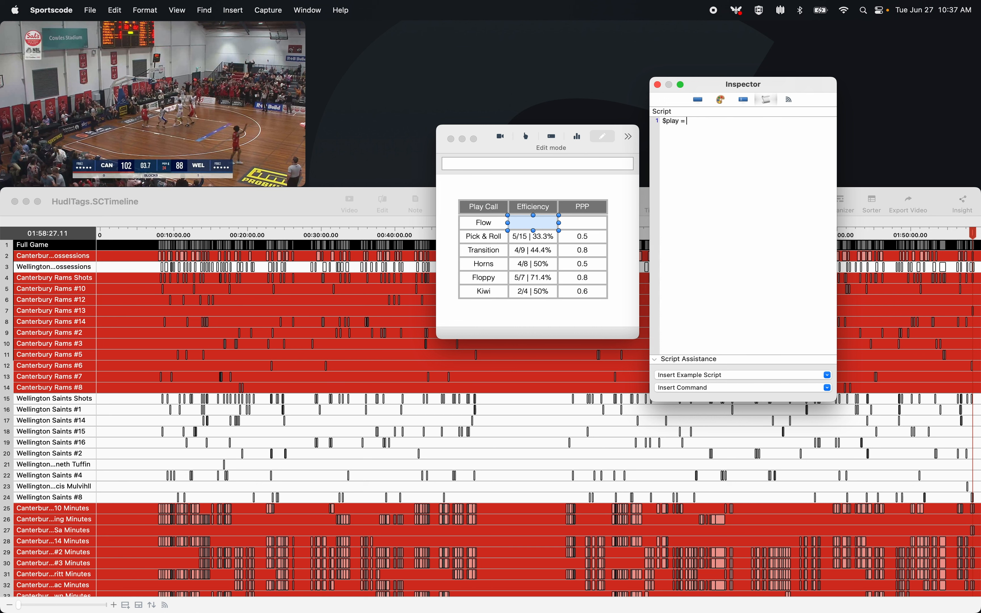
type(" #\"play_01")
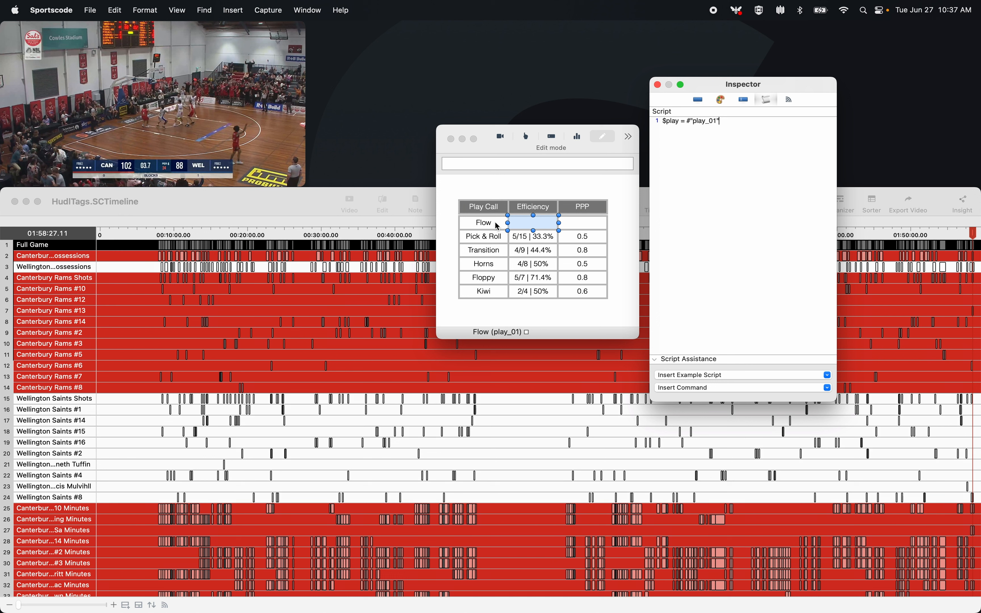
Add the script line $made = count $play and ("+3" or "+2") where row = "canterbury Rams Possessions", separated by a blank line
key("Return")
key("Return")
type("$ma")
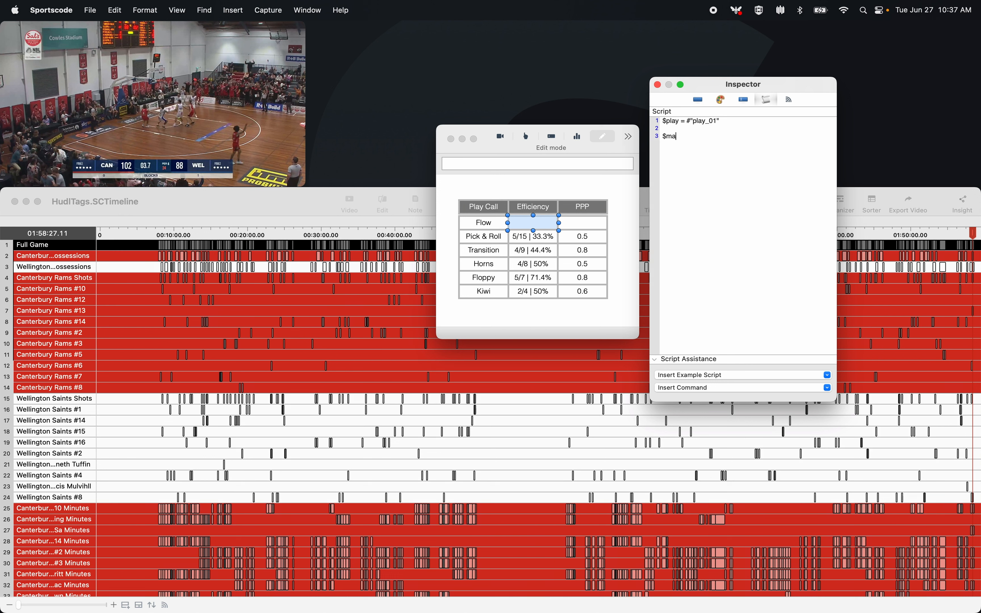
type("de = count $play and (\"+3\" or \"+2\") where row")
key("BackSpace")
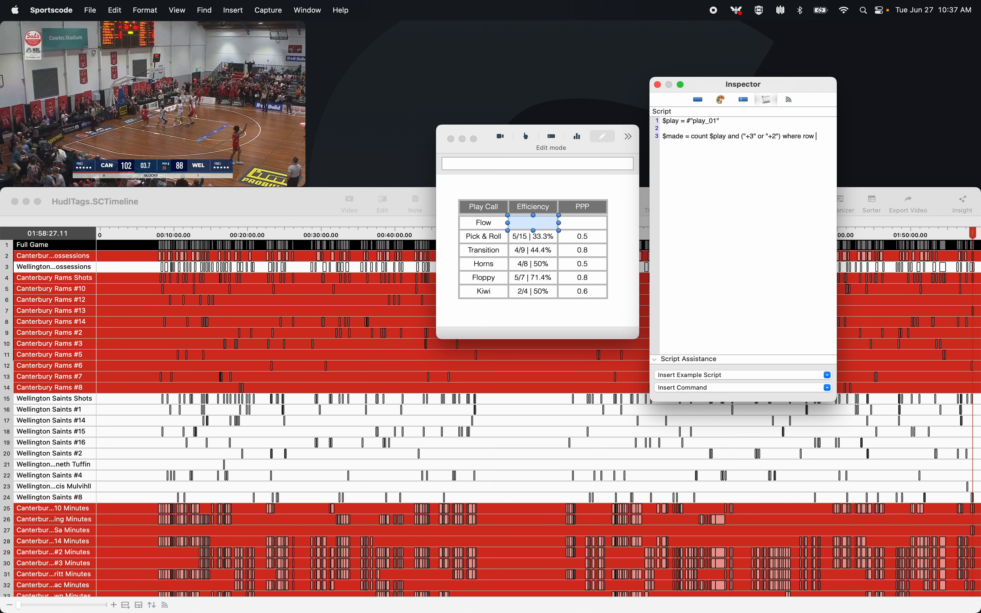
type("= \"canterbury Rams Possessions")
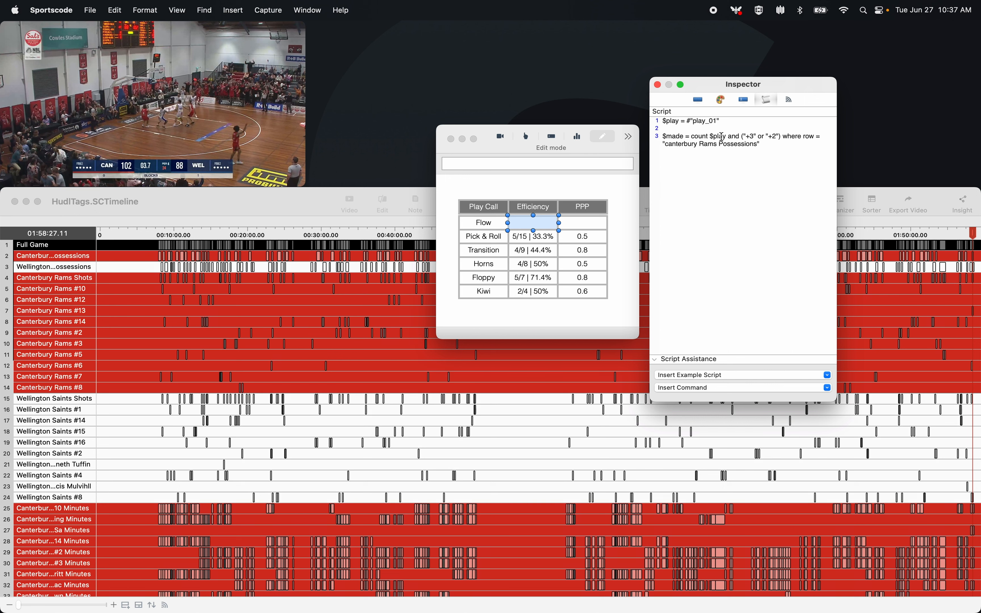
Duplicate the $made line below itself after a blank line and rename the copy's variable to $total
triple_click(729, 153)
key("super+c")
key("Right")
key("Return")
key("Return")
key("super+v")
double_click(674, 160)
type("tot")
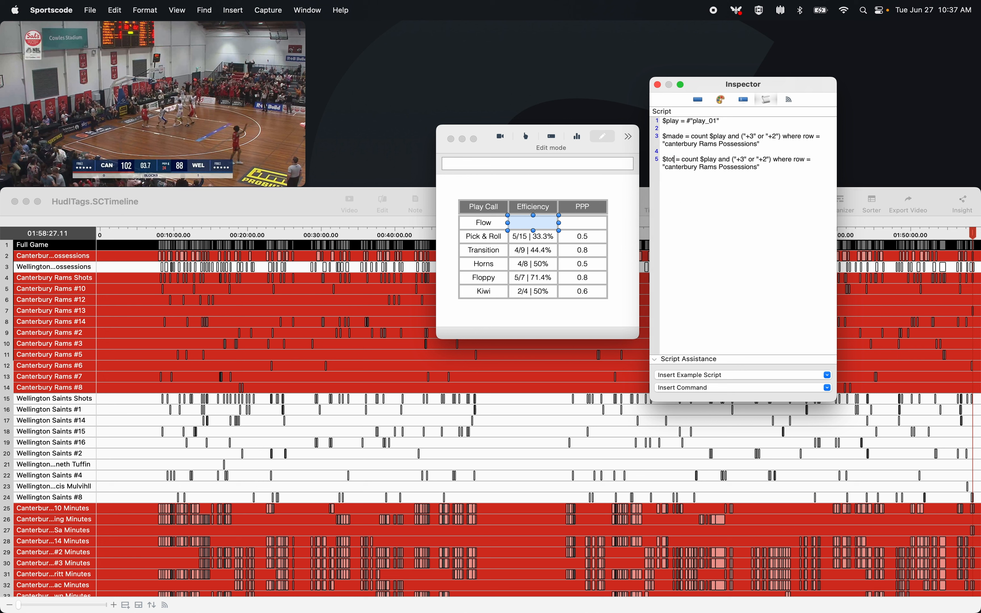
type("al")
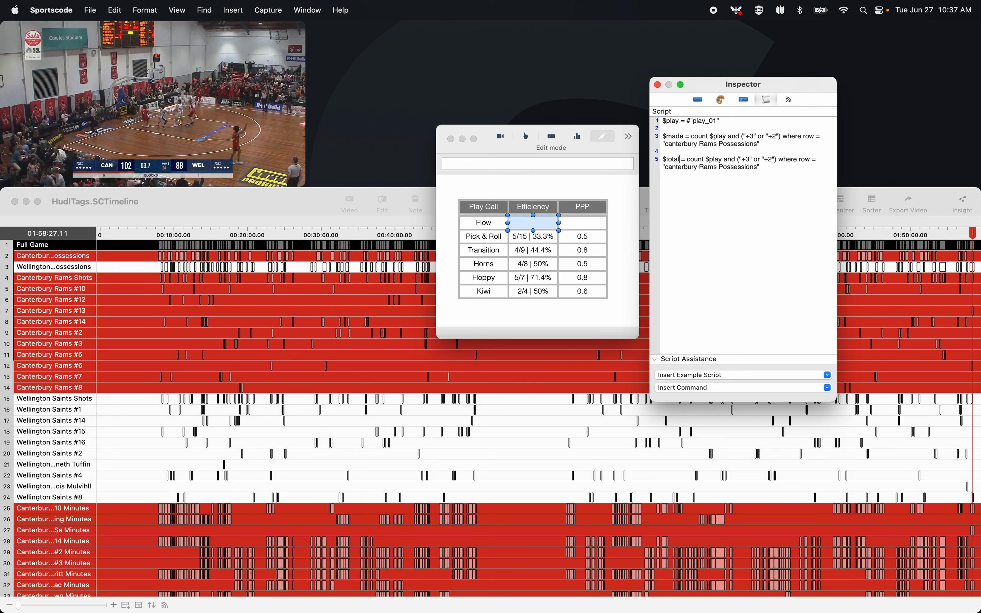
Extend the $total line's shot condition with or "-2" or "-3" so missed shots are counted too
left_click(776, 159)
type("or \"")
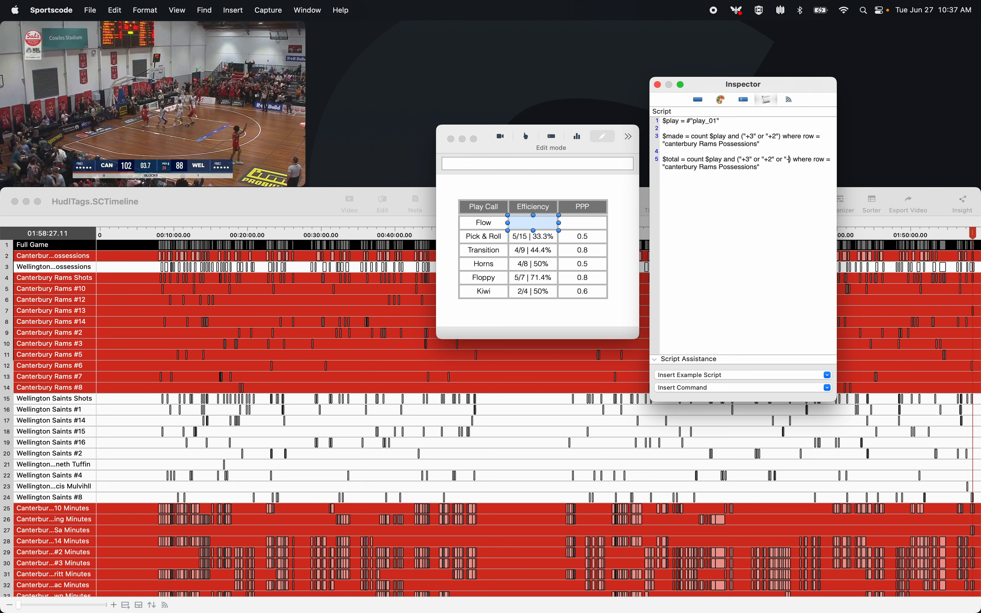
type("-2\" ")
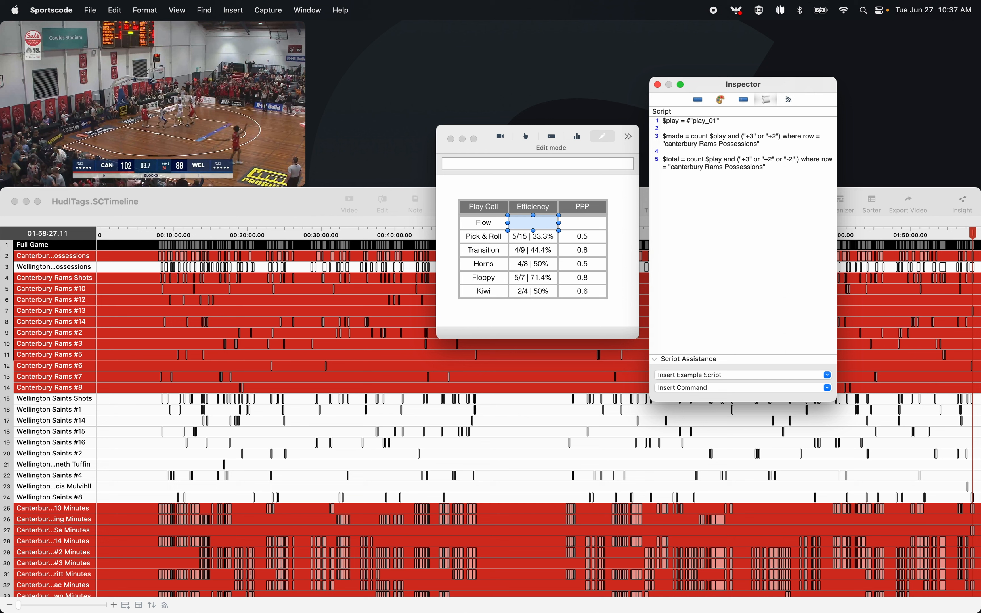
type("or \"_3")
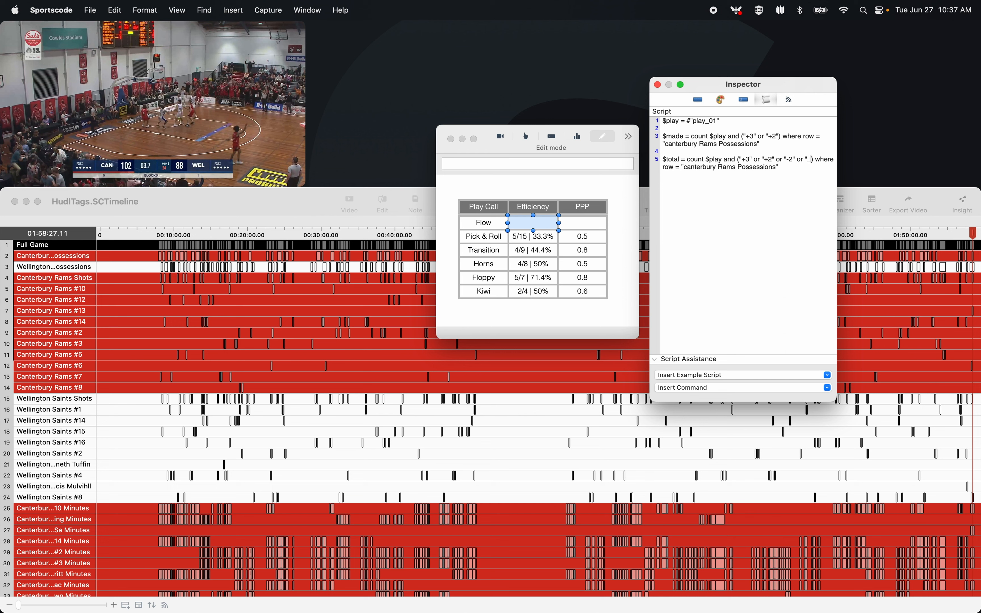
key("BackSpace")
key("BackSpace")
type("-3\"")
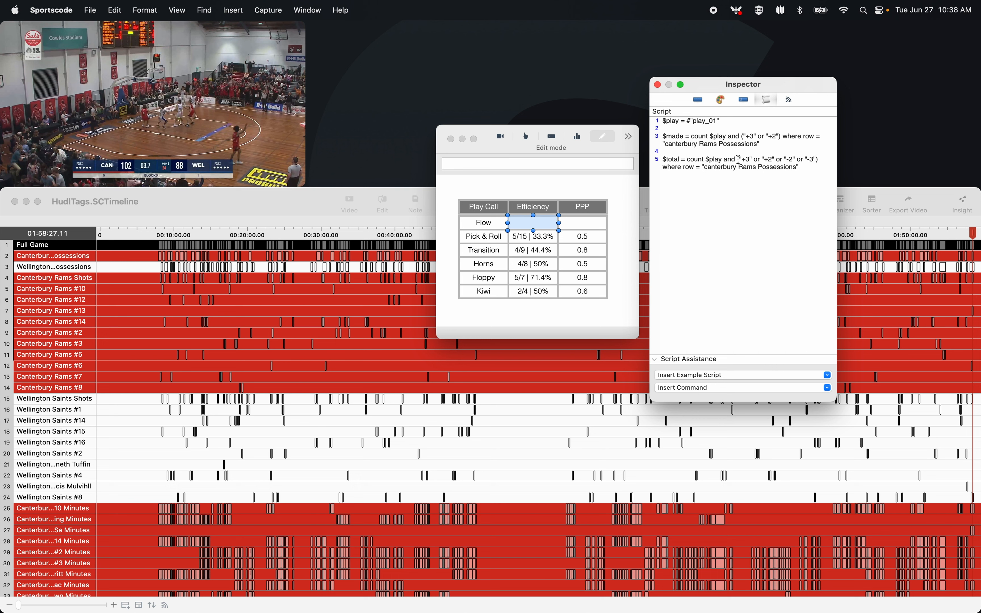
Add the percentage line $perc = round ((($made/$total)*100),1) below the $total line, separated by a blank line
key("Down")
key("Return")
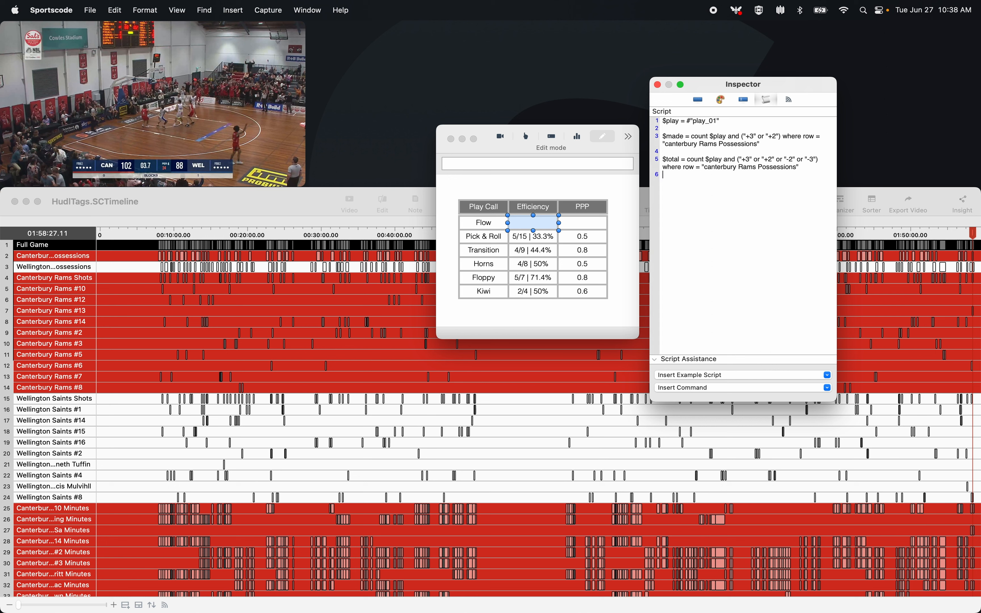
type("$perc ")
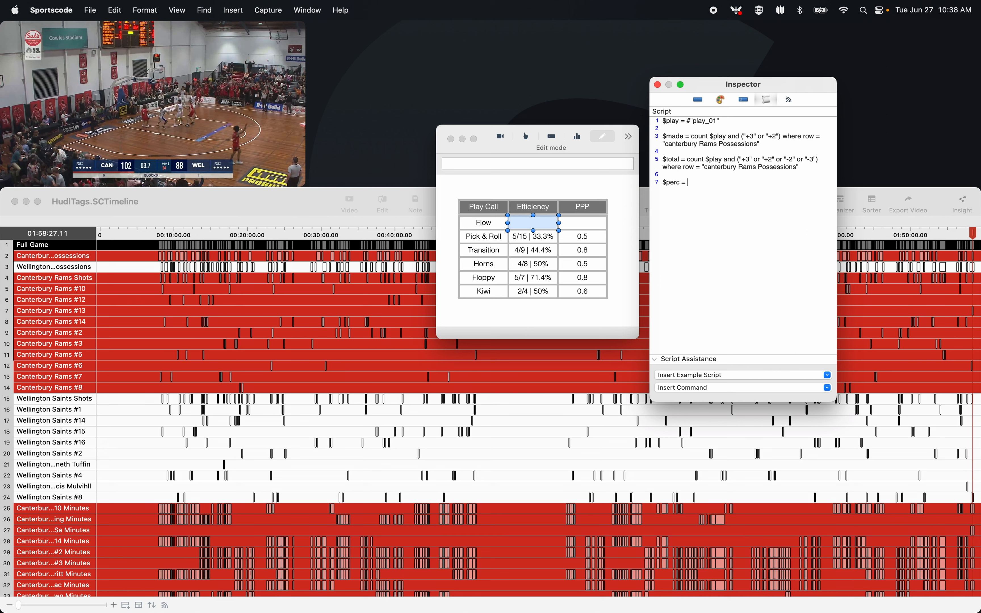
type("= round (")
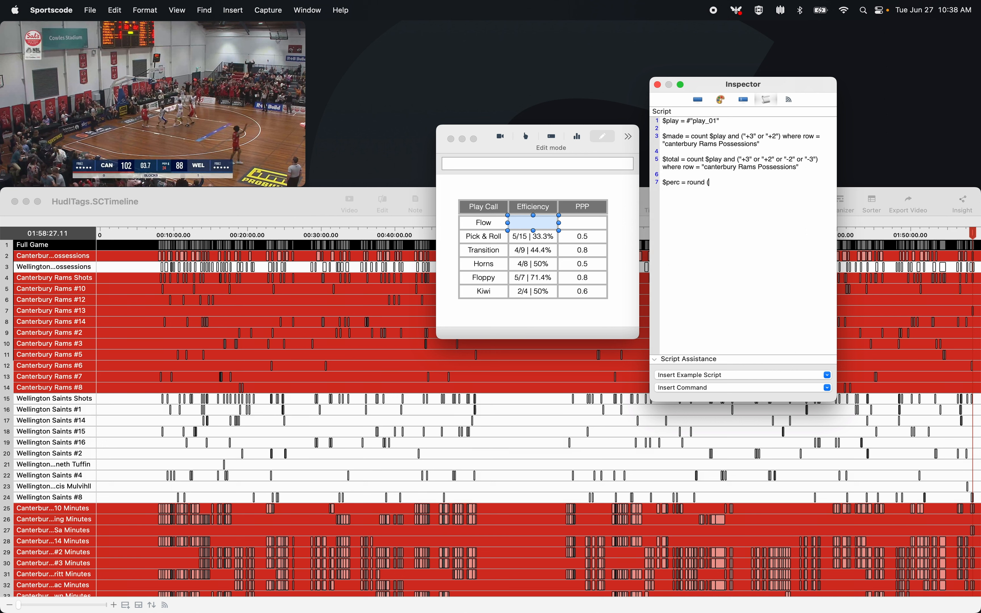
type("(($made/$total)*100")
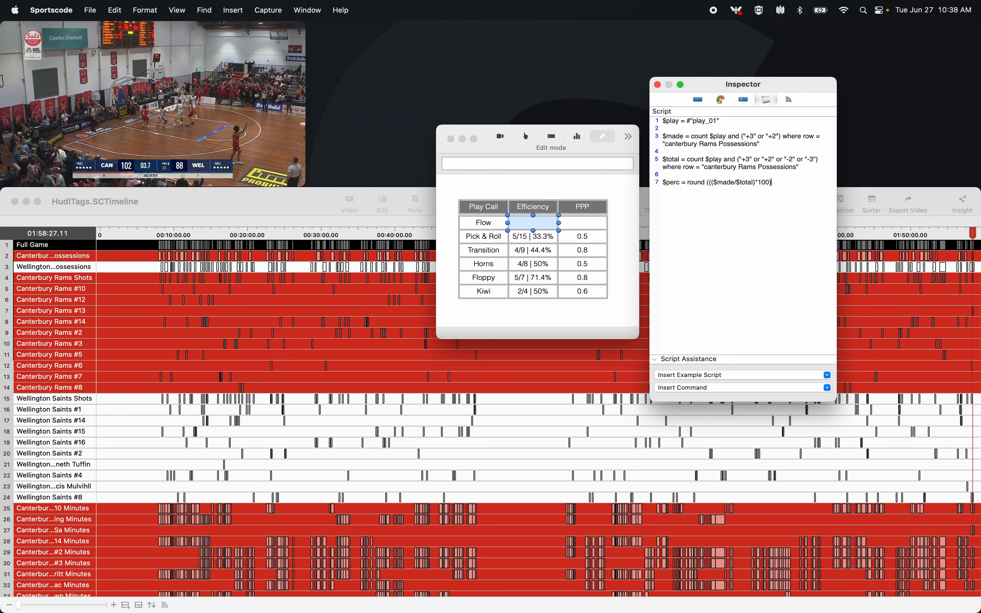
double_click(697, 182)
left_click(780, 183)
type(",")
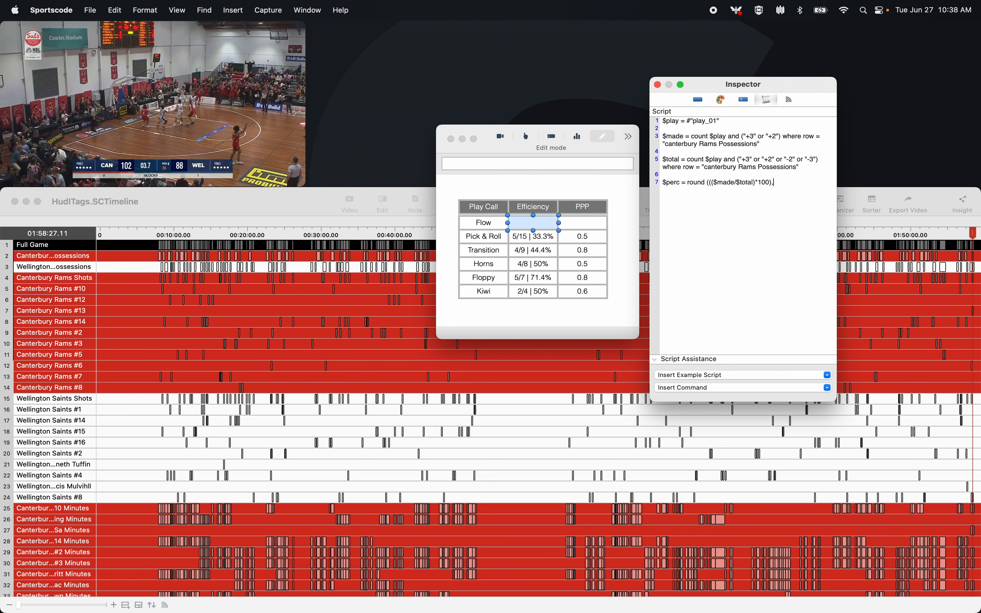
type("1)")
Add the output line show $made + "/" + $total + " | " + $perc + "%" below the $perc line, separated by a blank line
key("Return")
key("Return")
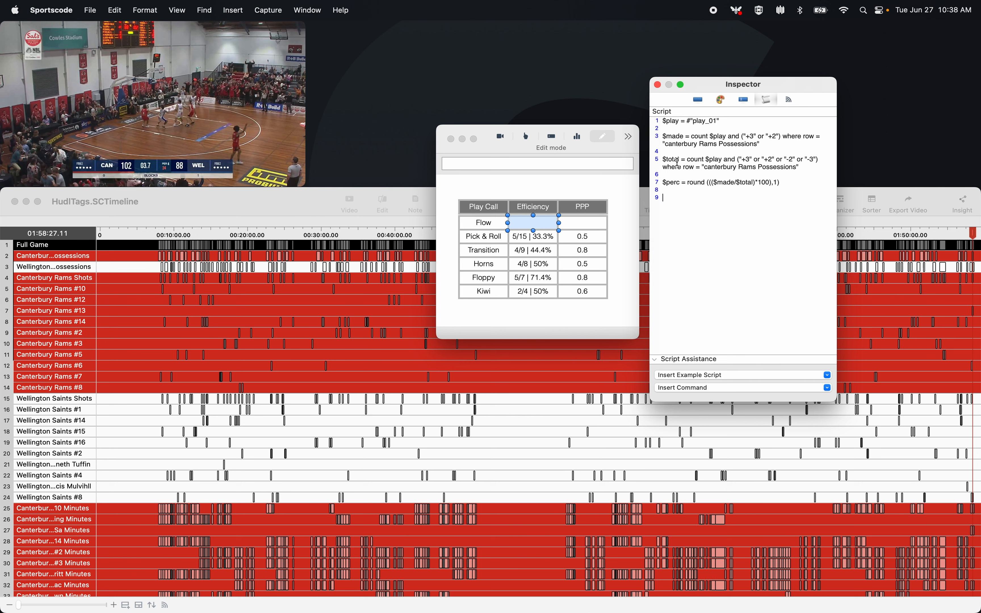
type("show $mad")
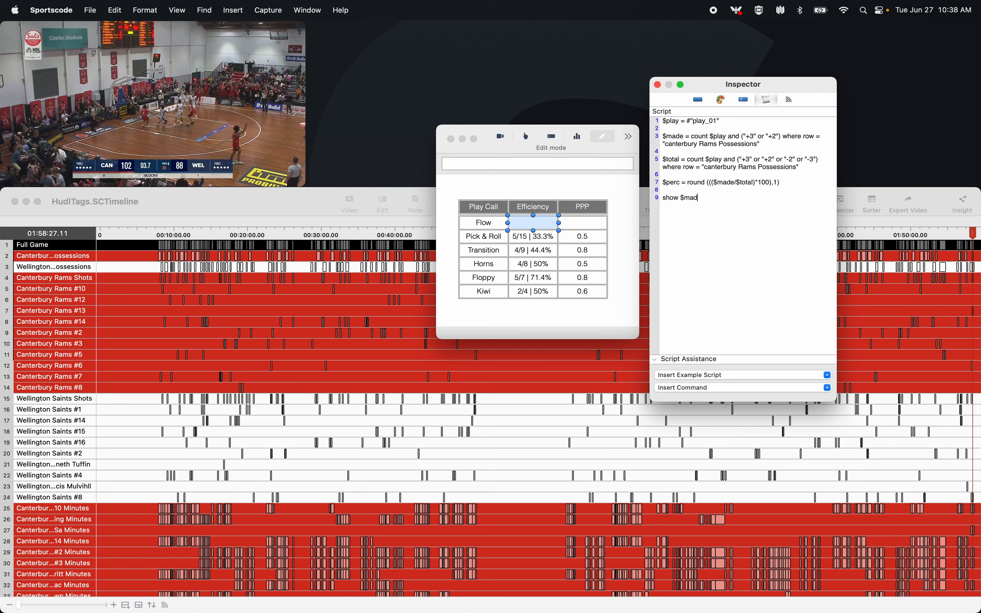
type("e +")
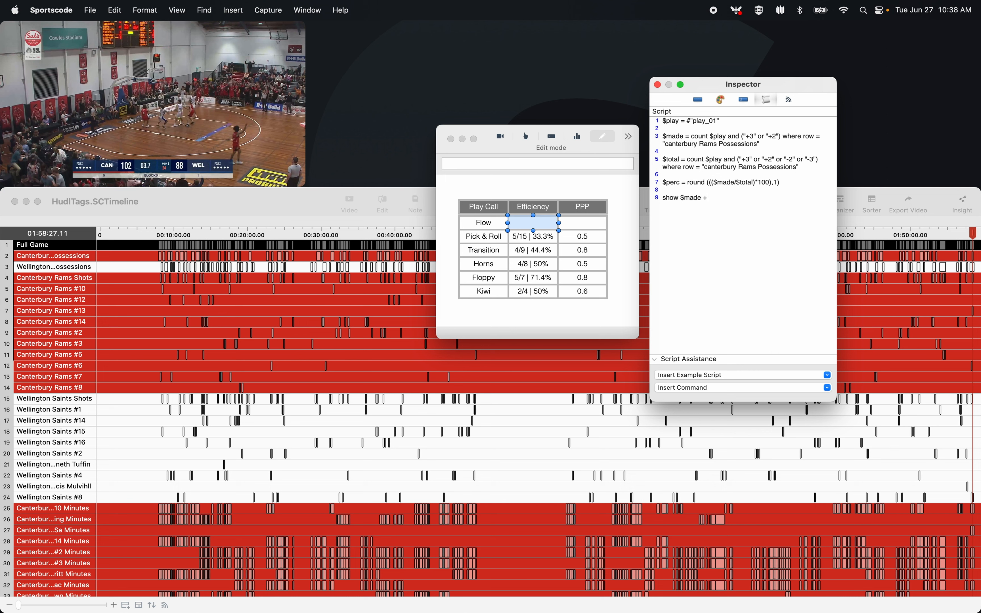
type(" \"/\"")
type(" + $tot")
type("al + \"")
type("| \" + $pe")
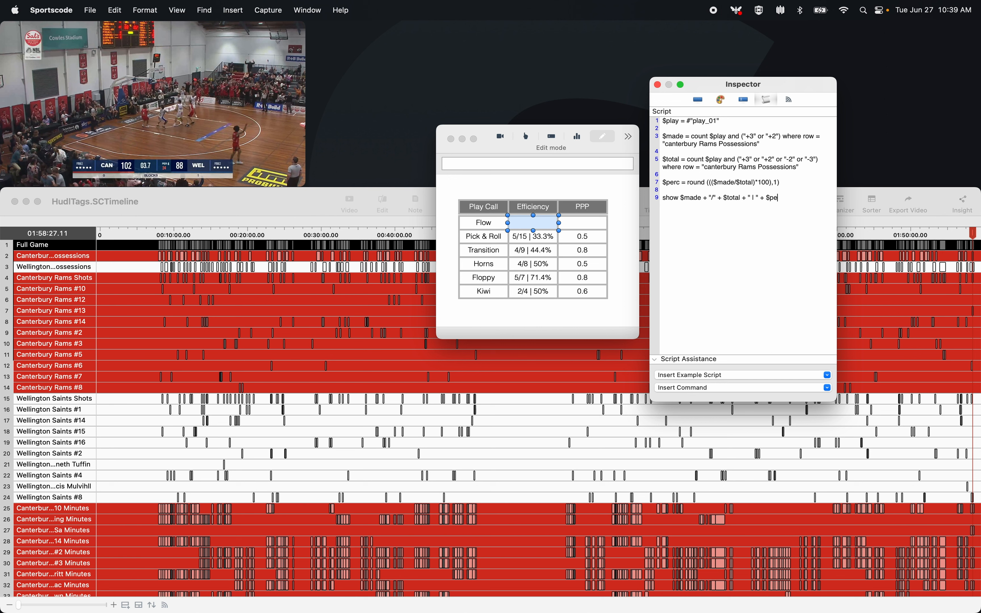
type("rc + \"%")
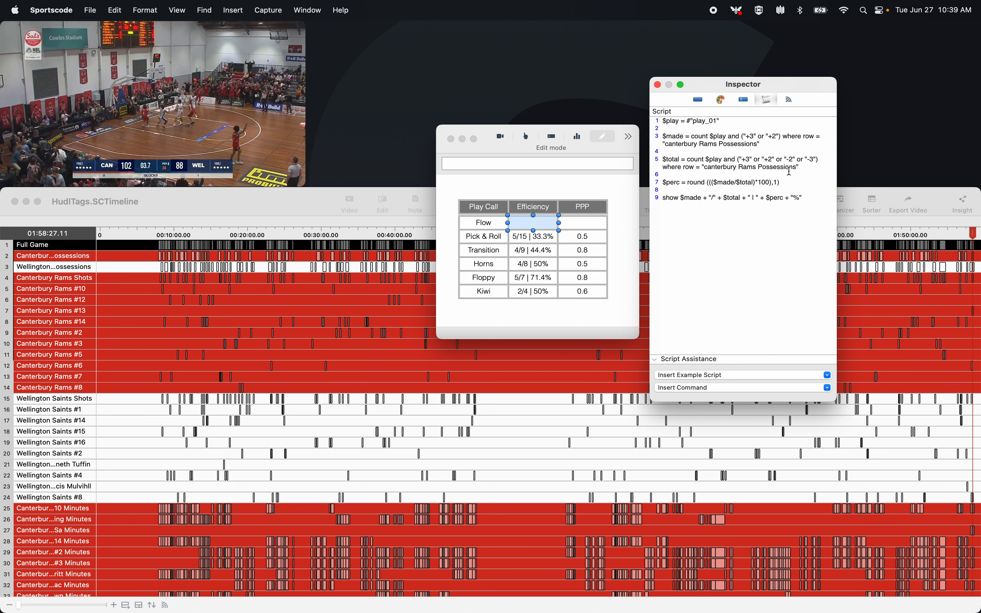
Add a final show line that reuses the count expression copied from the $total line
left_click_drag(799, 167, 688, 159)
key("super+c")
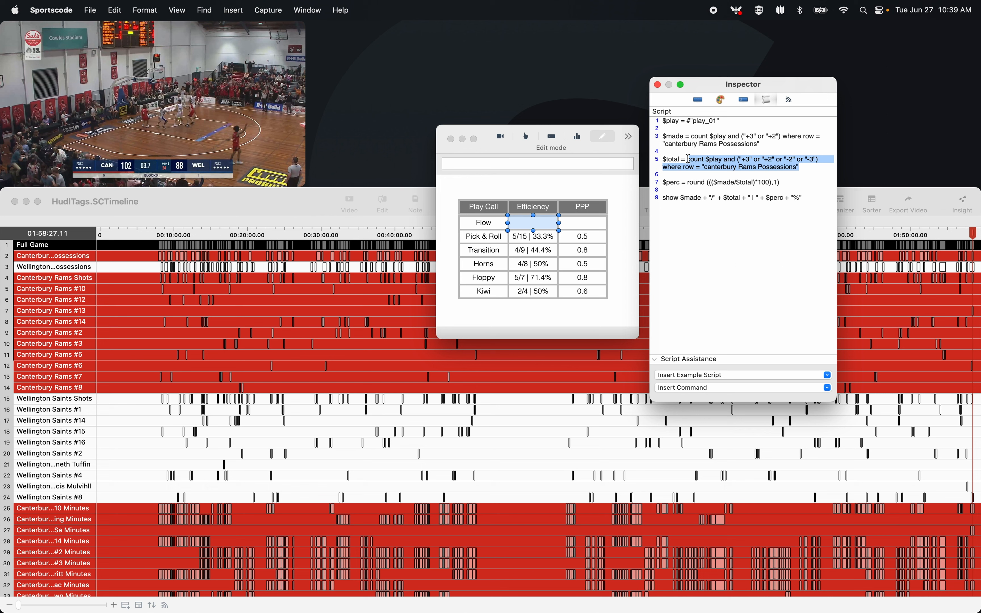
left_click(688, 204)
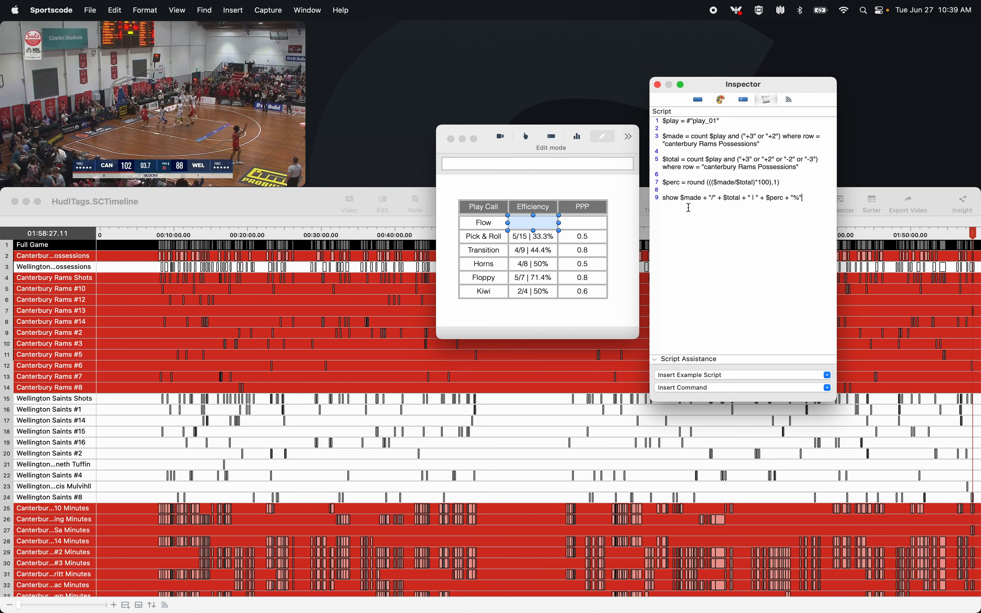
type("sh")
key("BackSpace")
key("BackSpace")
key("BackSpace")
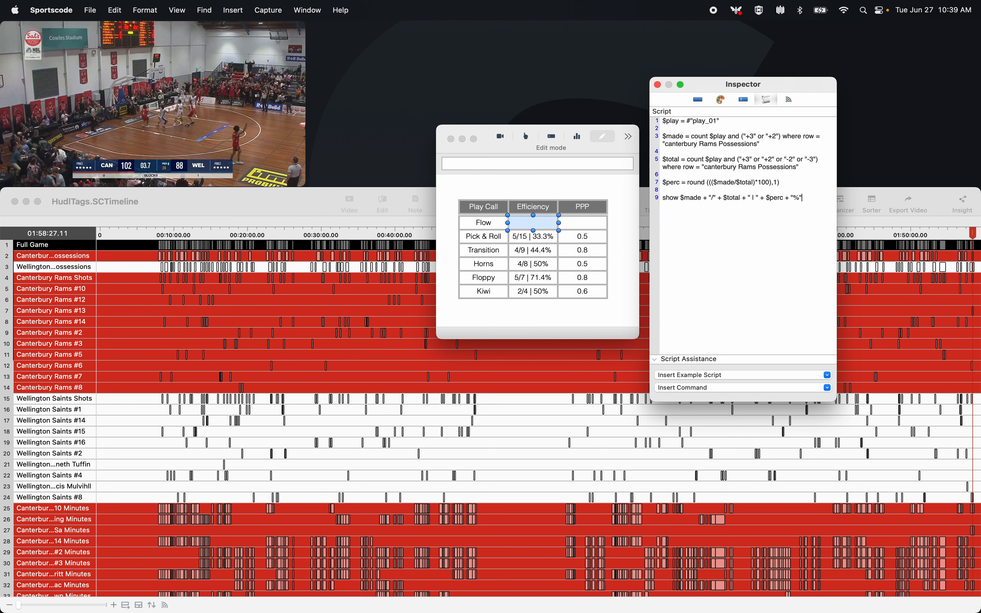
type("show")
key("super+v")
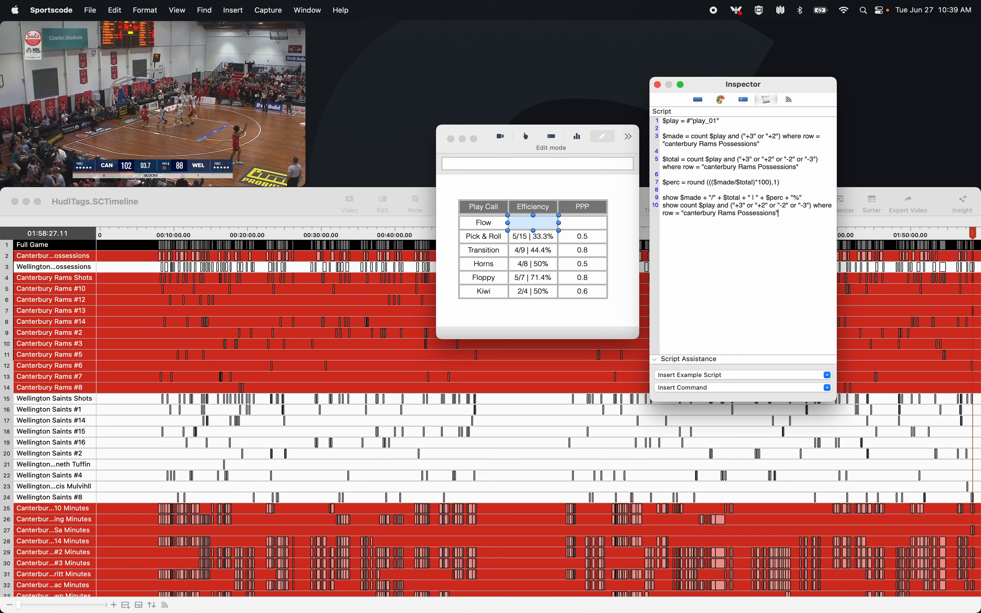
Remove the word count from the final show line of the Flow Efficiency cell's script
double_click(689, 205)
key("BackSpace")
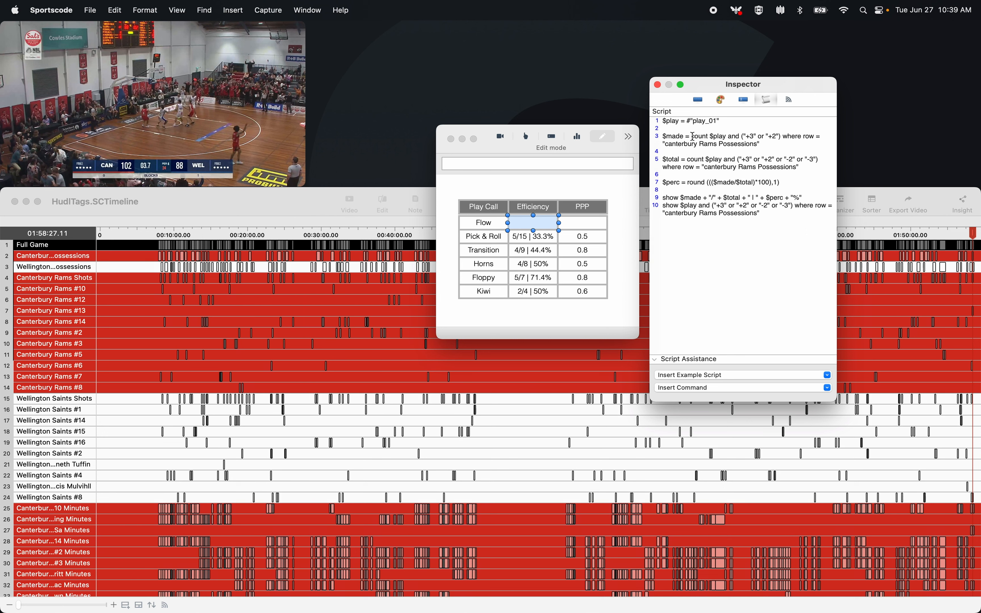
left_click(697, 100)
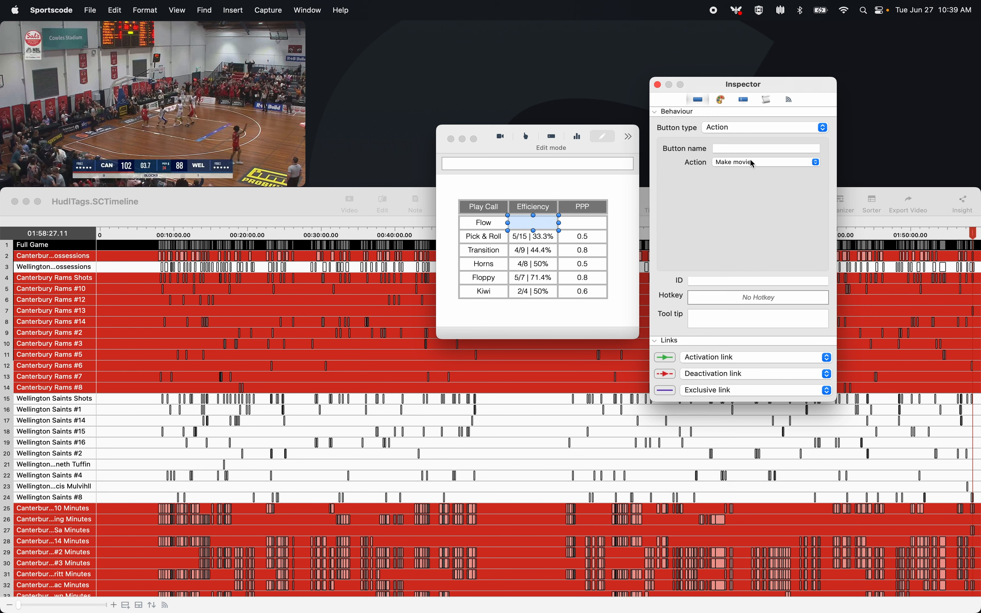
left_click(772, 105)
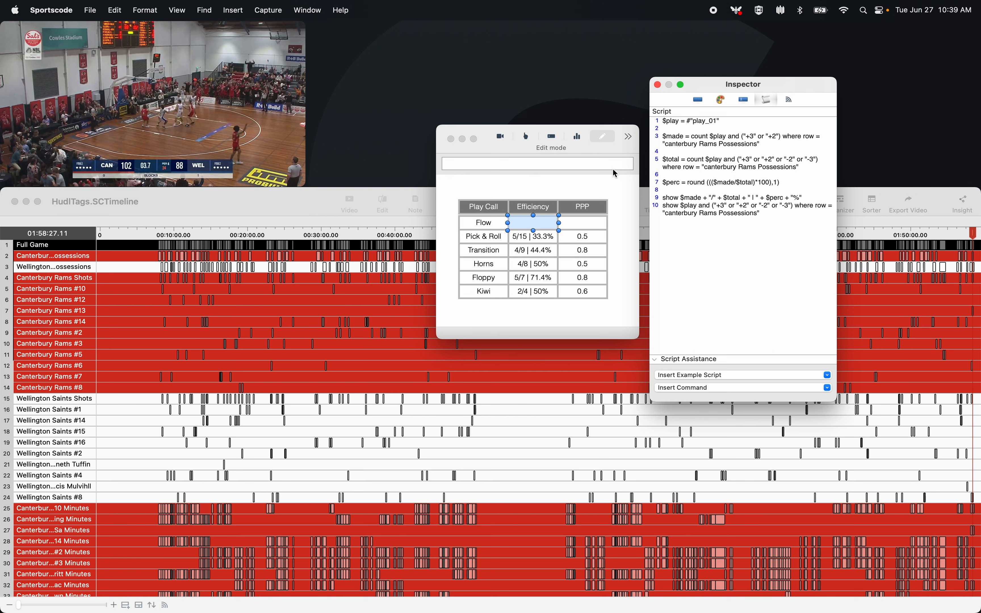
Close the Inspector, widen the output window to reveal its hidden controls, and execute the scripts
left_click(658, 85)
left_click_drag(640, 147, 683, 147)
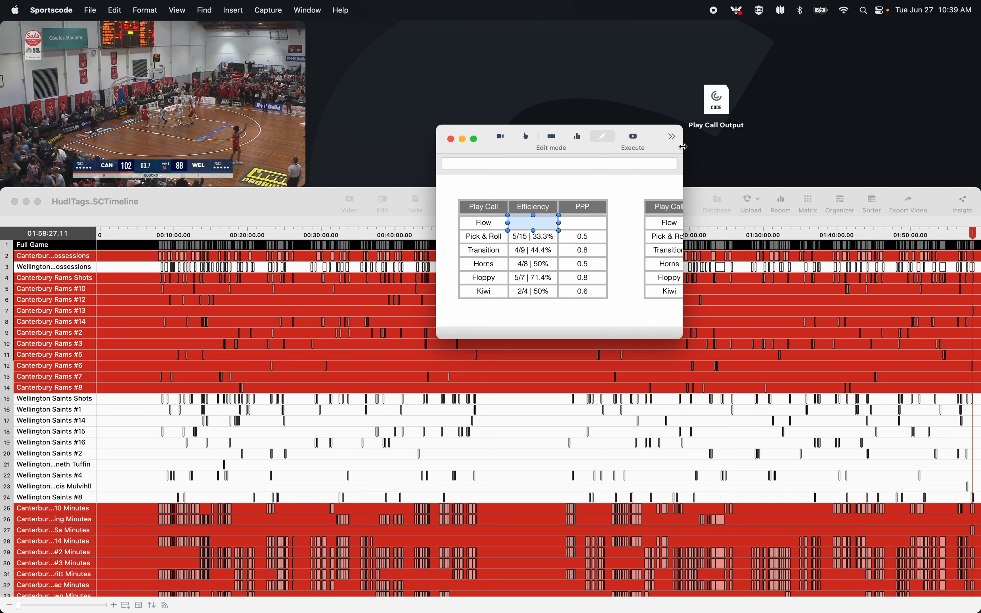
left_click(633, 138)
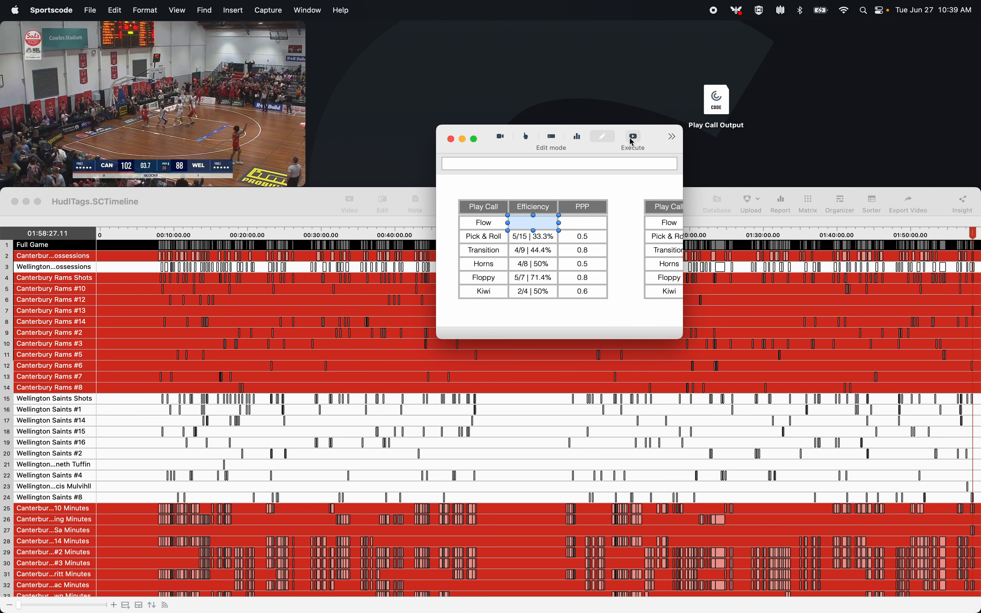
Capitalise the C of Canterbury in the row names of the $made and $total lines, and execute the scripts again
double_click(549, 223)
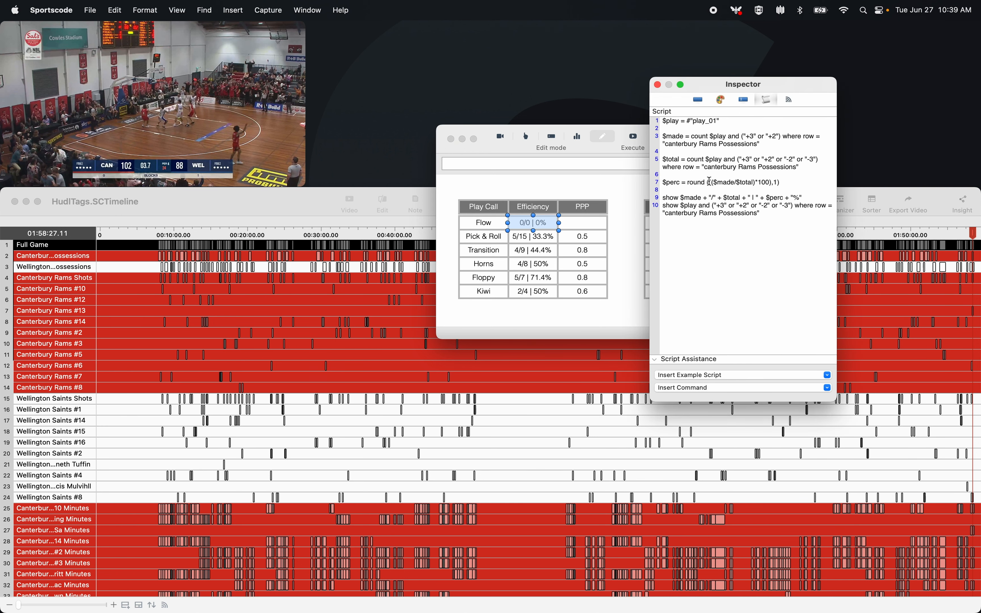
left_click(669, 144)
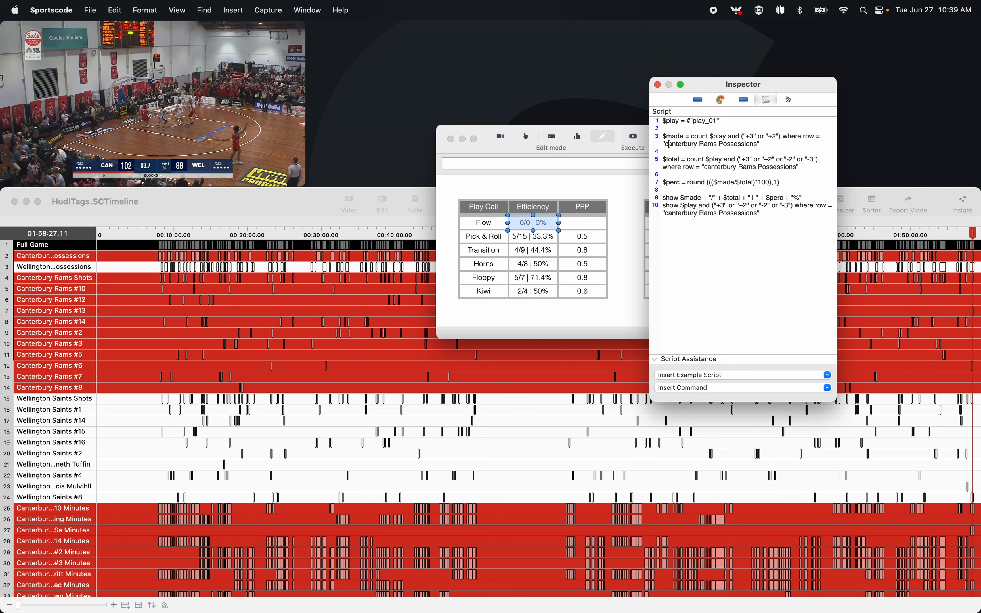
key("BackSpace")
type("C")
left_click(707, 166)
key("BackSpace")
type("C")
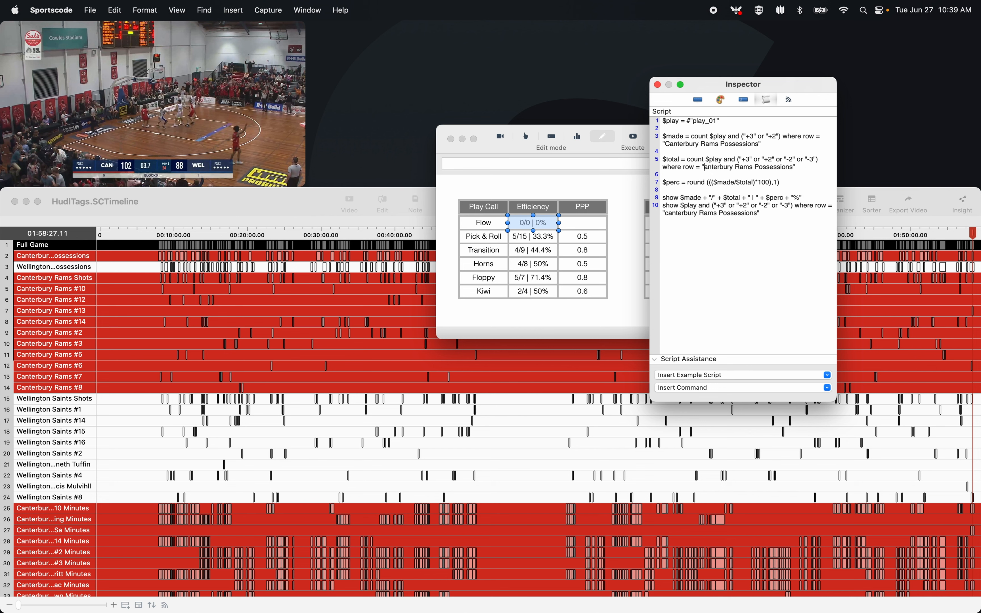
left_click(634, 138)
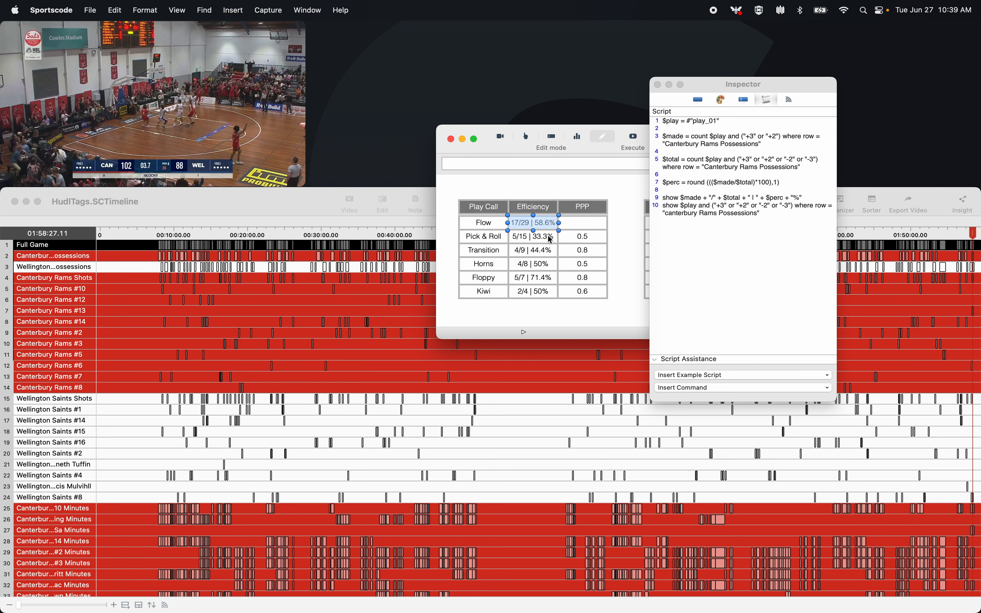
Capitalise Canterbury in the final show line and test the Flow Efficiency cell's clips in report mode
left_click(576, 140)
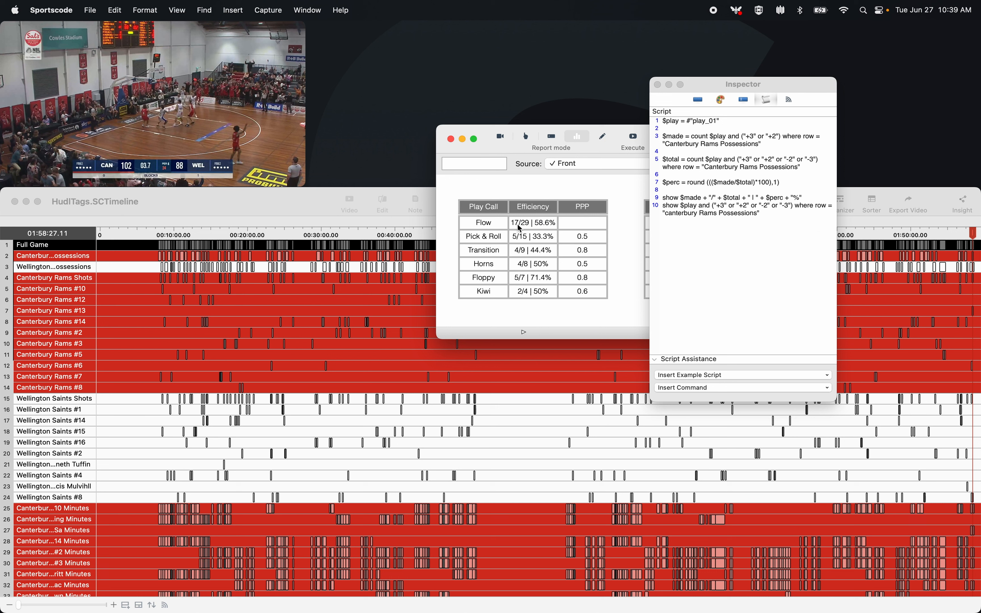
left_click(753, 221)
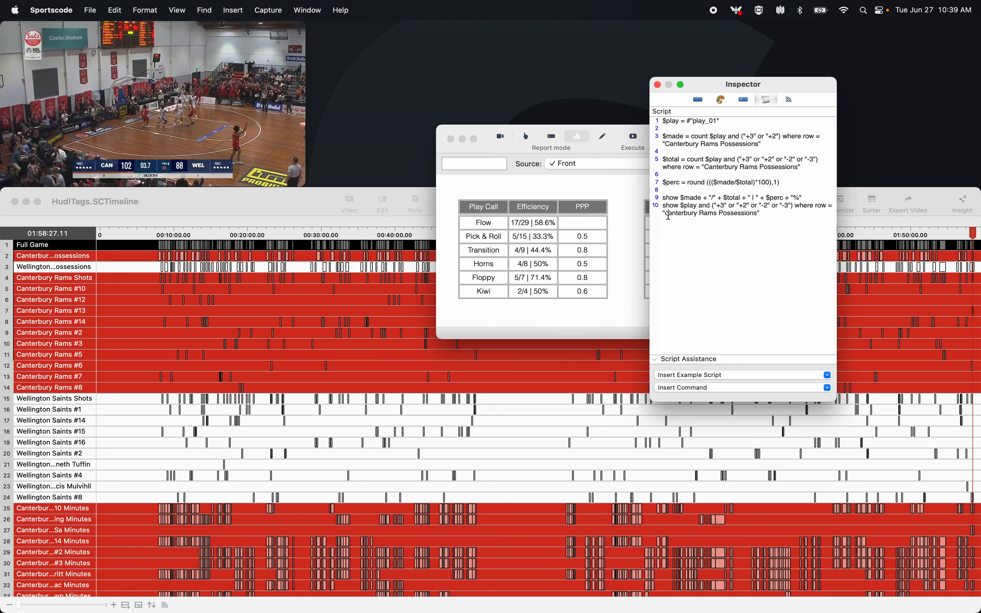
left_click(621, 146)
left_click(533, 223)
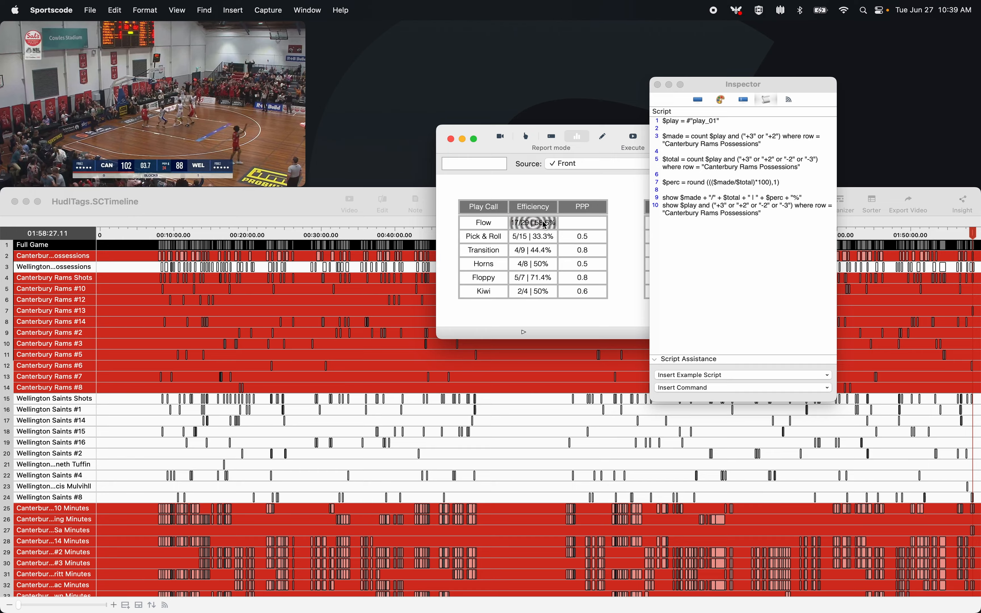
left_click(49, 32)
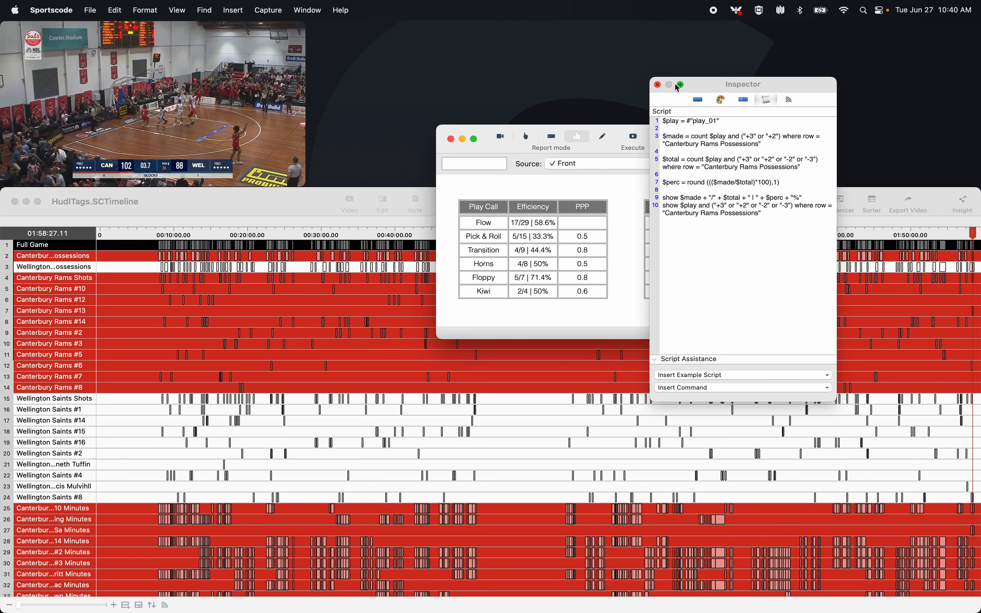
Return to edit mode and copy the whole script of the Flow Efficiency cell into the Flow row's PPP cell
left_click(658, 85)
left_click(608, 138)
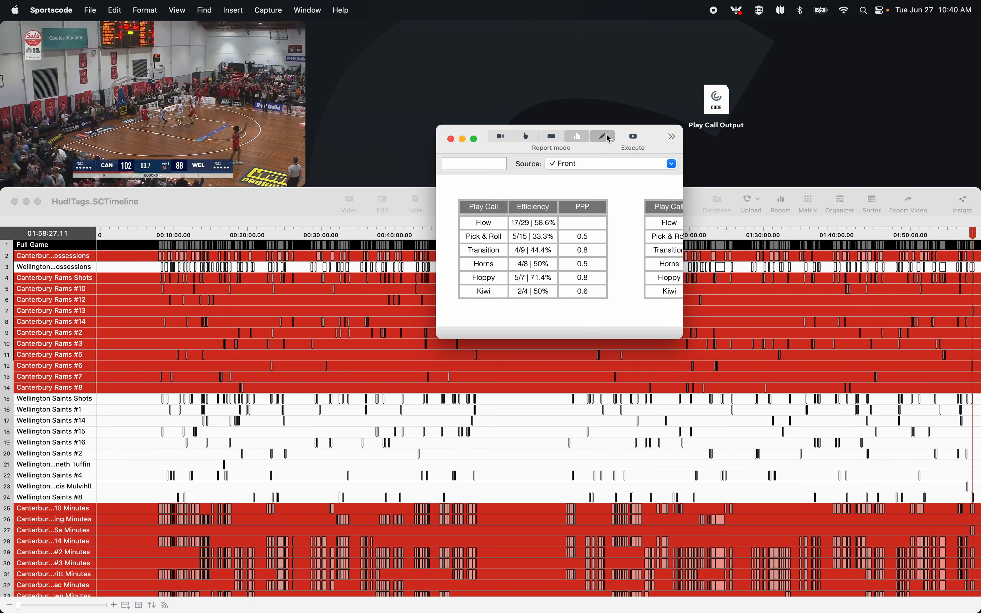
double_click(534, 223)
left_click_drag(696, 244, 642, 113)
key("super+c")
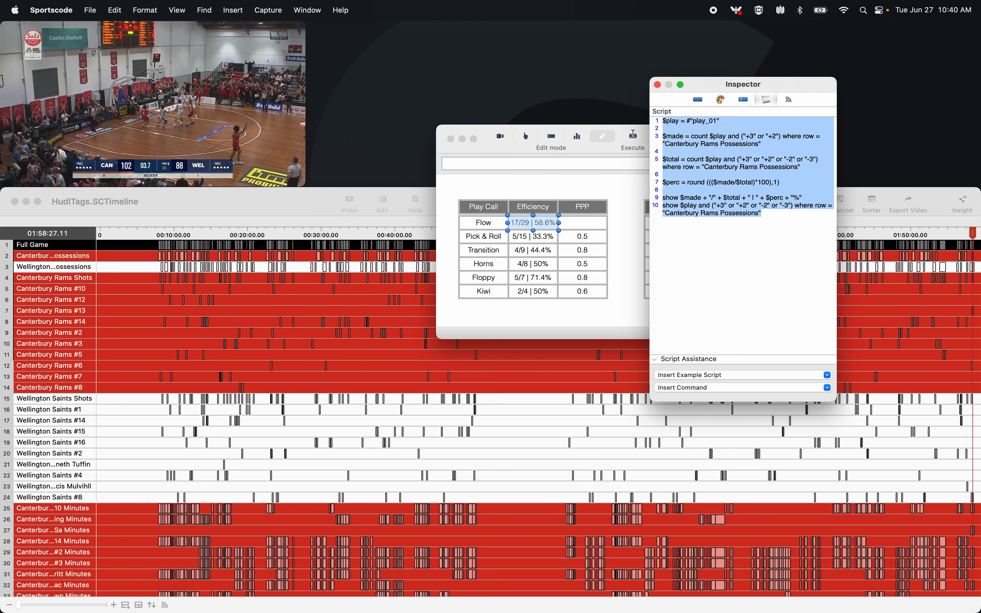
left_click(588, 223)
left_click(711, 214)
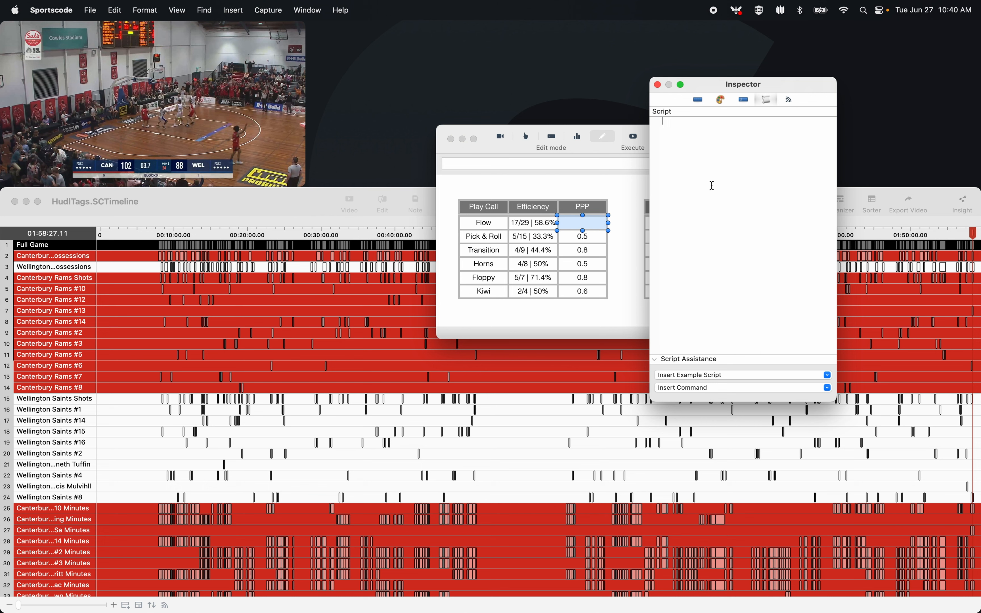
key("super+v")
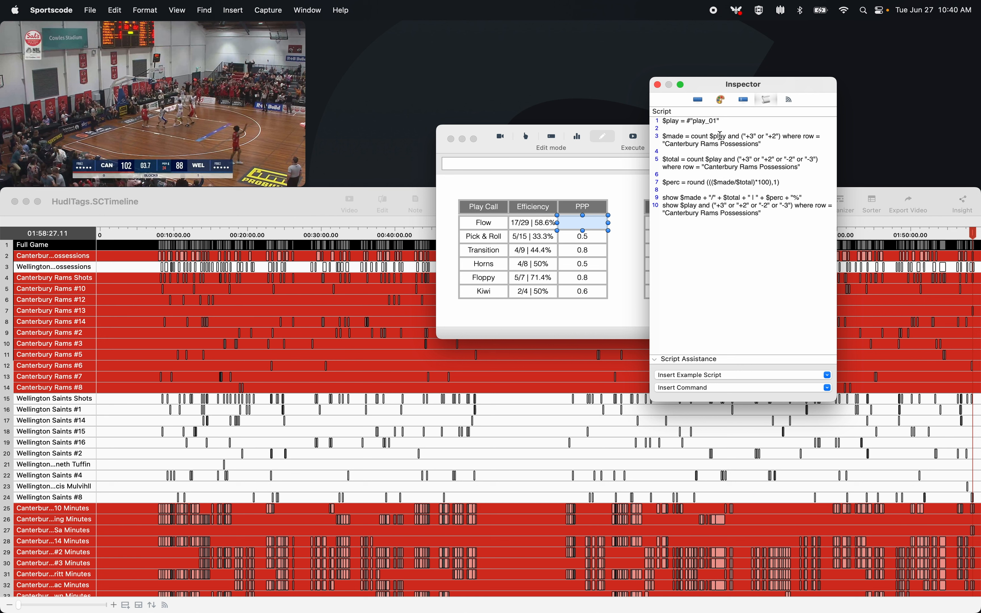
Change the PPP script's $made line to $made_two = count $play and "+2" where row = "Canterbury Rams Possessions" *2
type("_two")
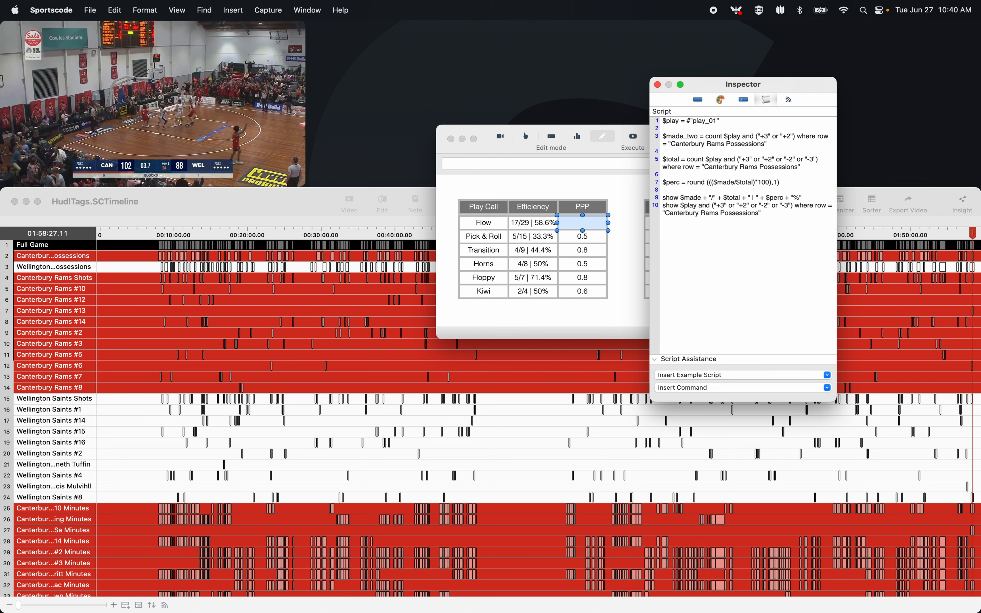
left_click(772, 136)
key("BackSpace")
key("BackSpace")
key("BackSpace")
key("BackSpace")
key("BackSpace")
key("BackSpace")
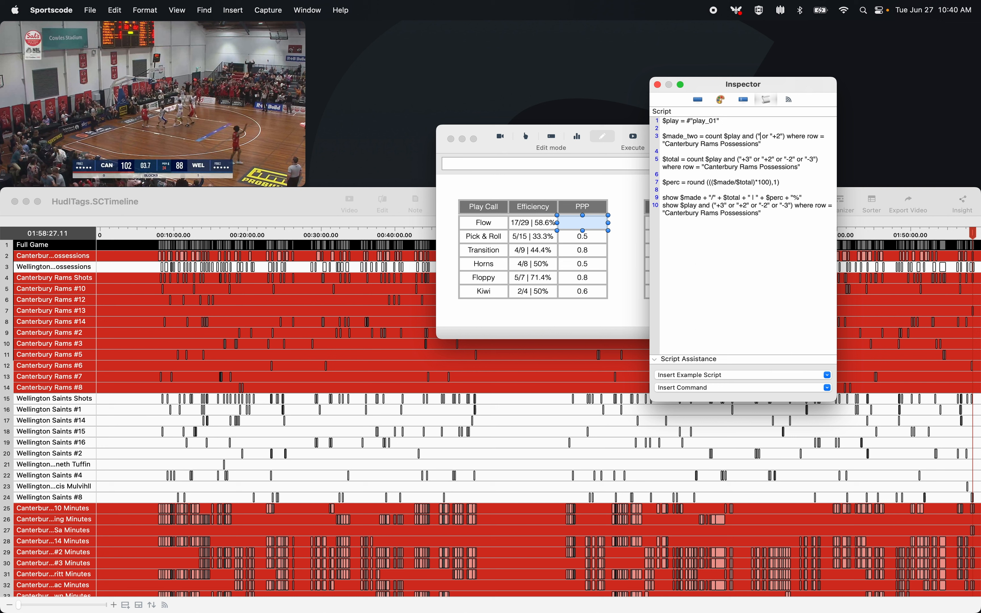
double_click(761, 136)
key("BackSpace")
key("BackSpace")
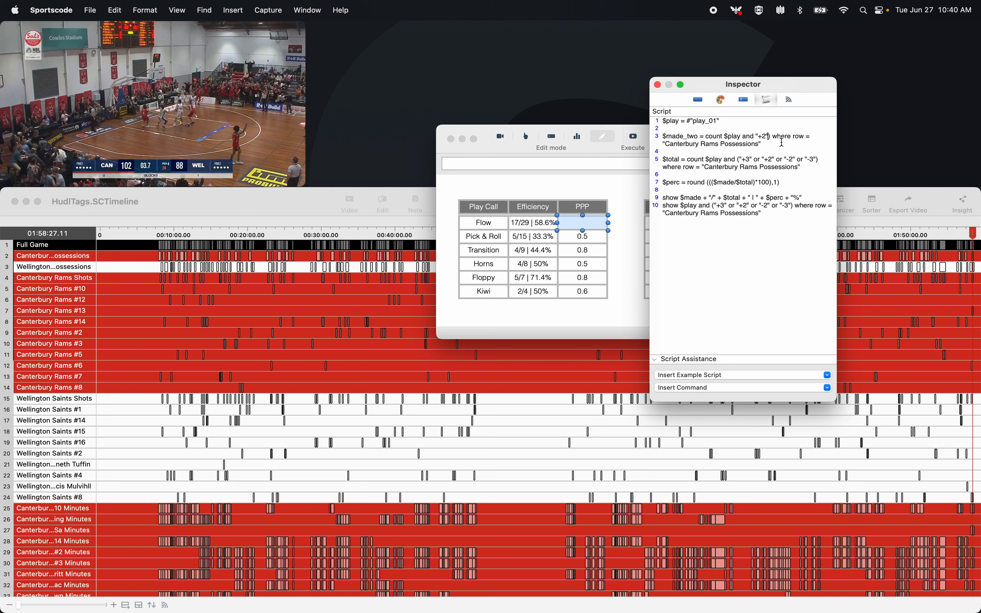
left_click(768, 136)
key("BackSpace")
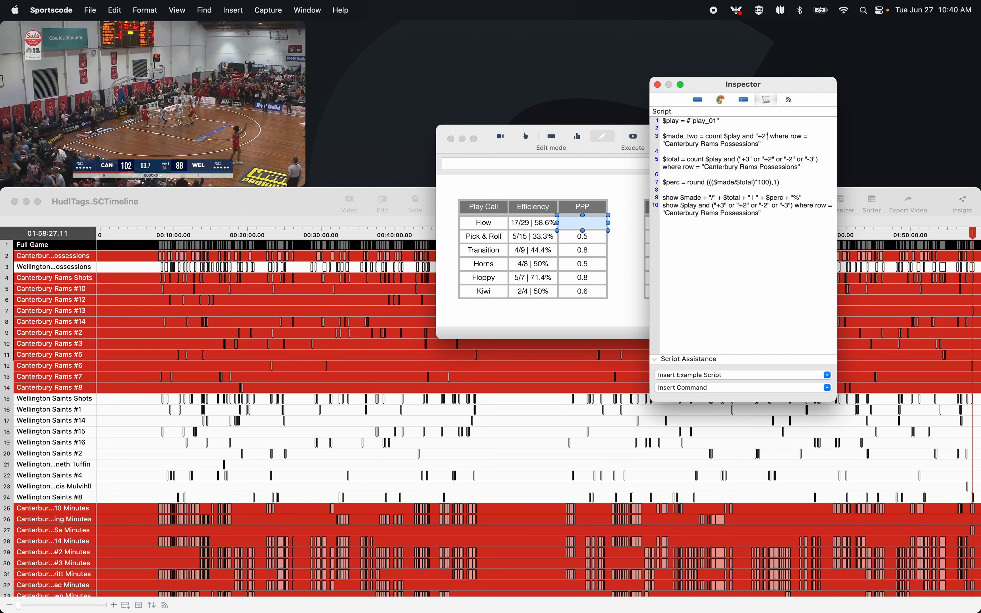
type("*2")
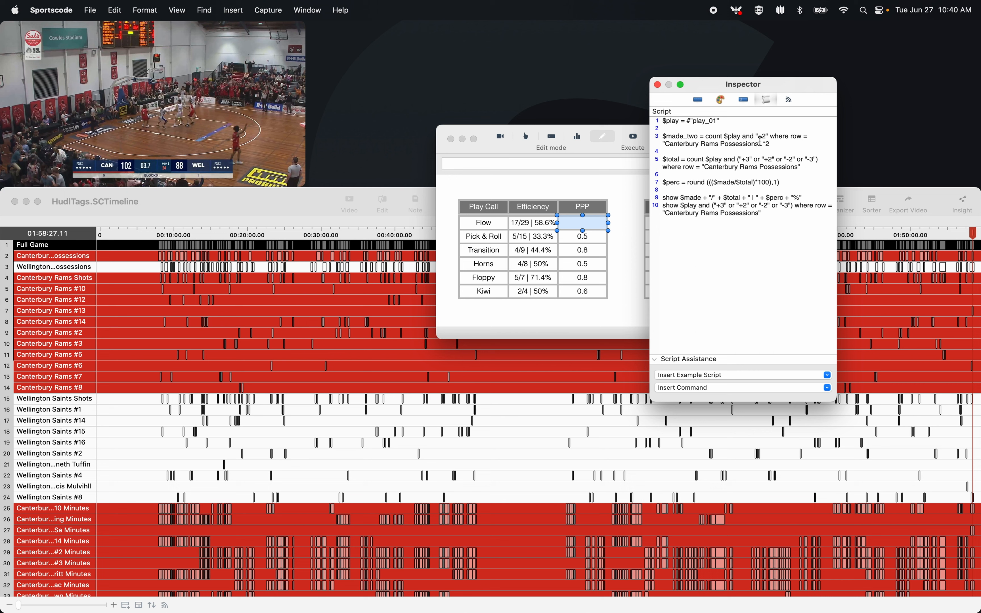
Replace the $total line with a copy of the $made_two line, changed to $made_three, "+3" and *3
left_click_drag(770, 143, 665, 135)
key("super+c")
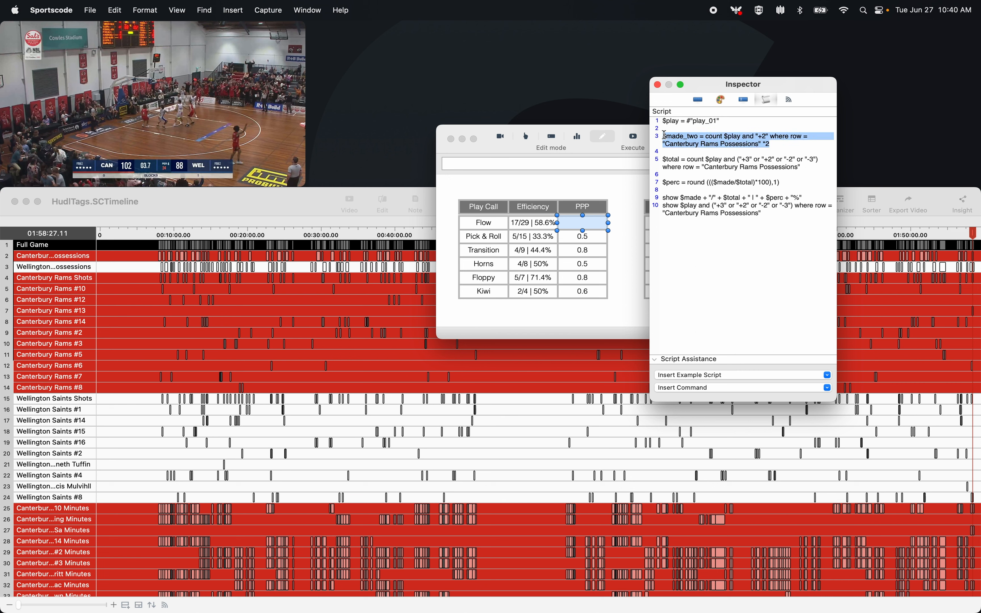
left_click_drag(801, 168, 645, 156)
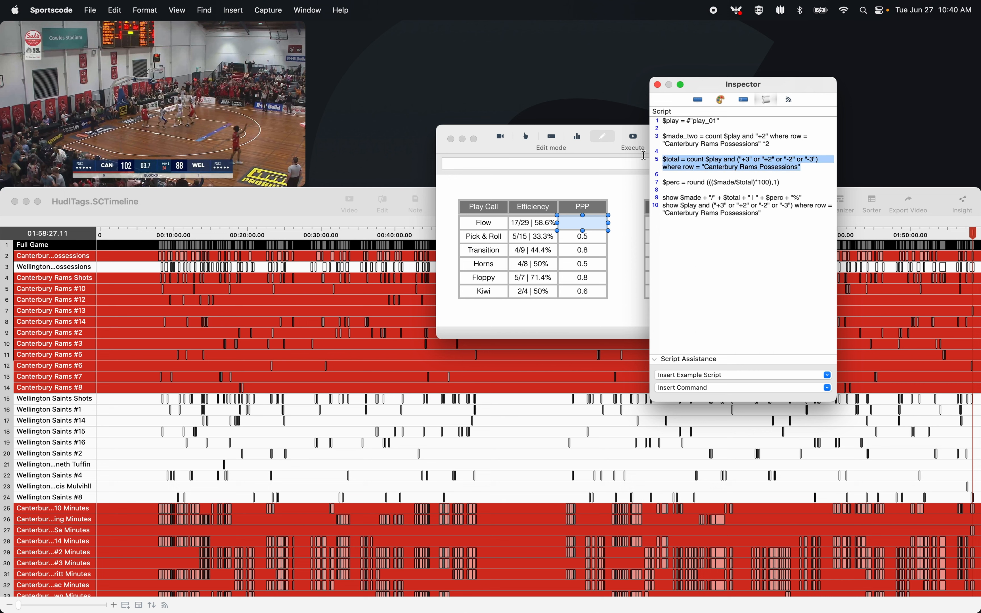
key("super+v")
double_click(695, 159)
type("three")
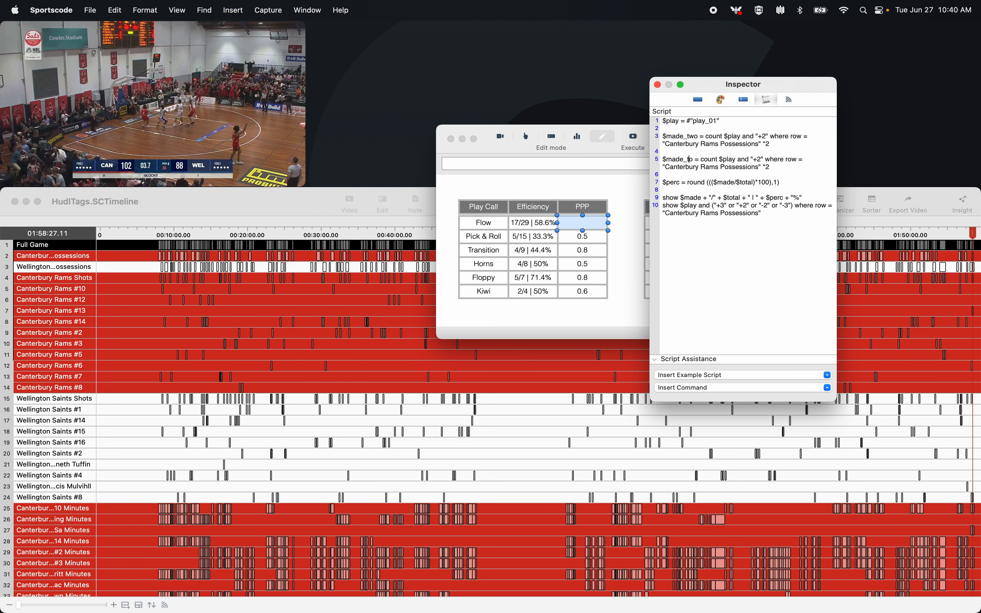
left_click(769, 159)
key("BackSpace")
type("3")
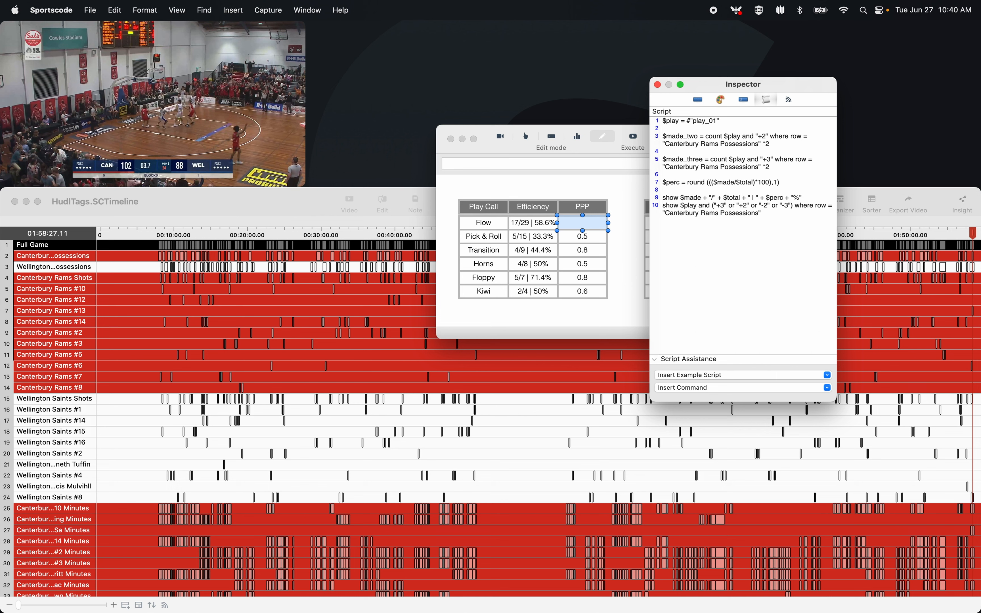
key("BackSpace")
type("3")
Add the line $total_points = $made_two + $made_three below the $made_three line, separated by a blank line
key("Return")
key("Return")
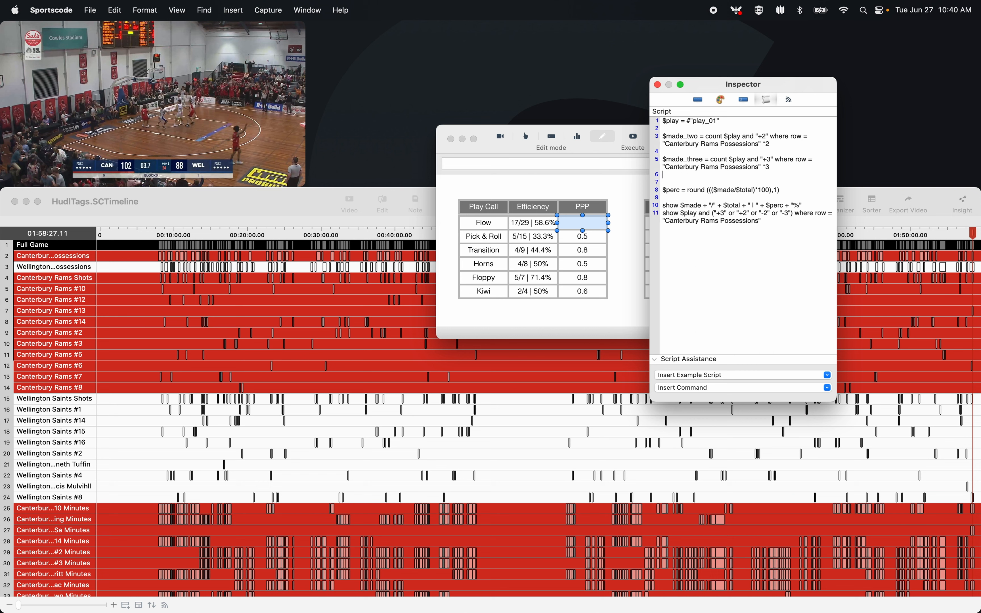
type("$total_points =")
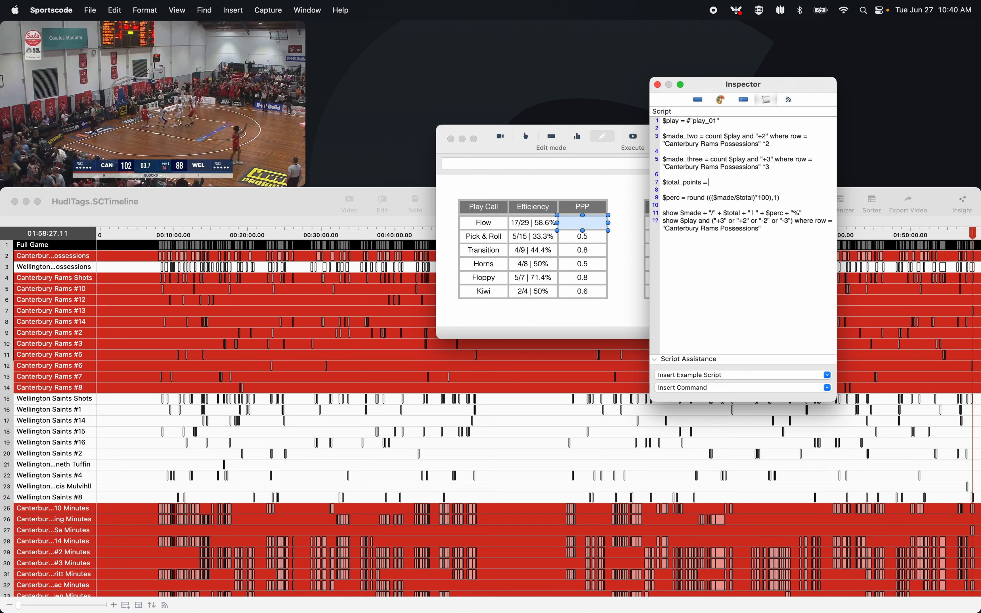
left_click_drag(699, 136, 663, 137)
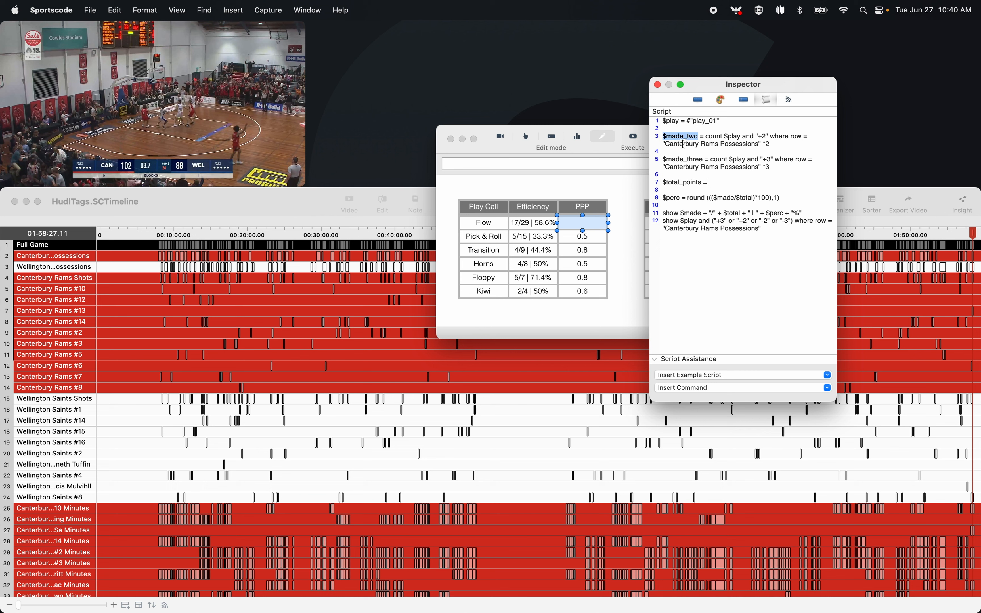
key("super+c")
left_click(719, 182)
key("super+v")
type("+")
key("super+v")
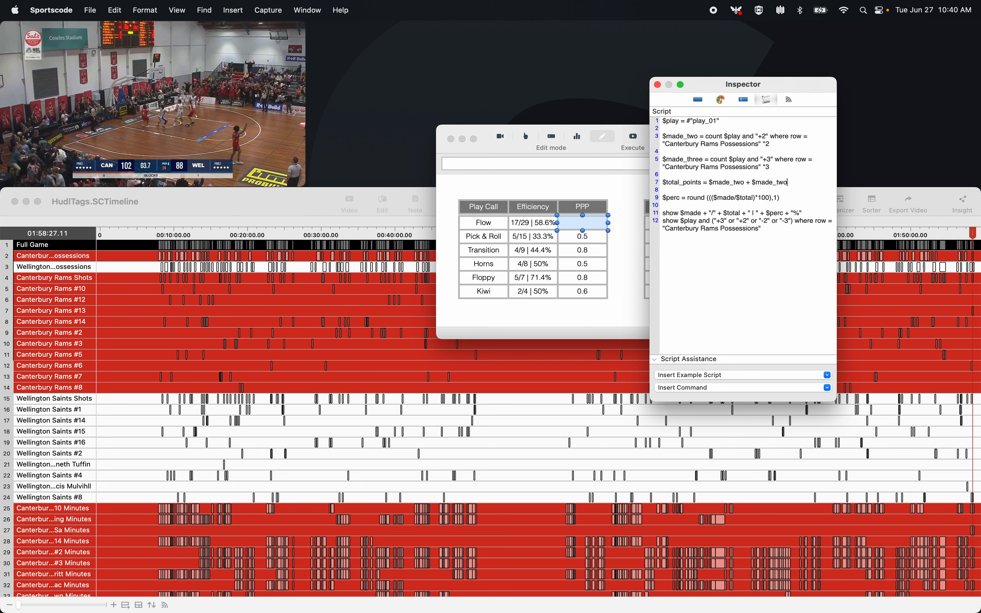
key("BackSpace")
key("BackSpace")
key("BackSpace")
type("thre")
double_click(687, 183)
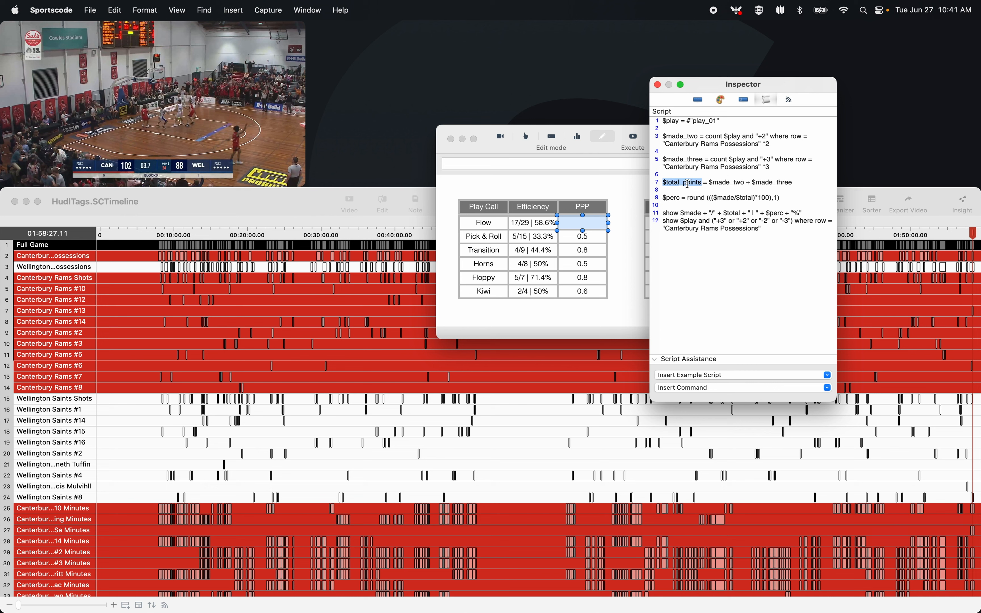
Duplicate the $made_two line below the $total_points line of the PPP script, separated by a blank line
left_click_drag(772, 145, 660, 136)
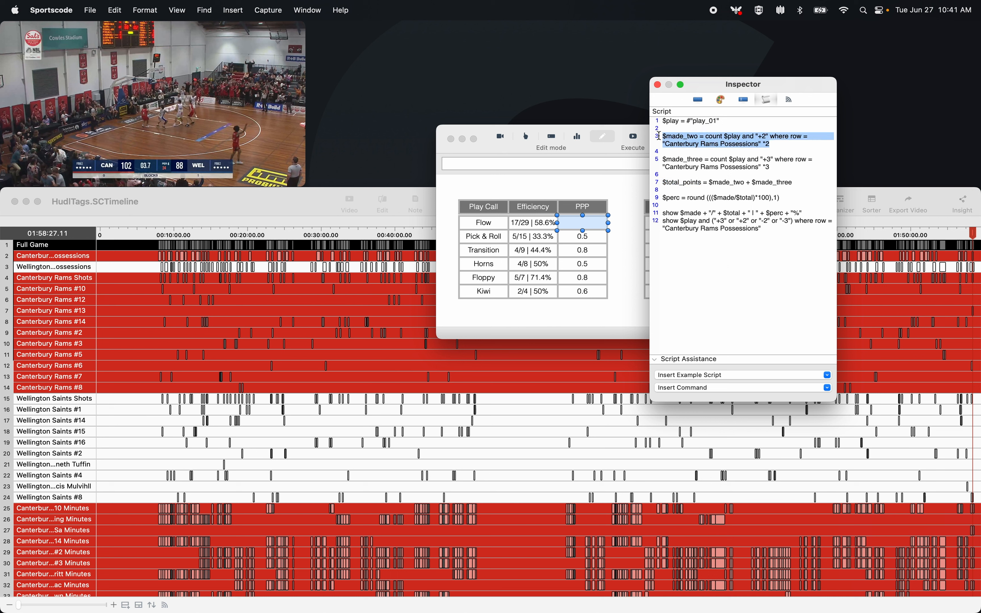
key("super+c")
left_click(794, 182)
key("Return")
key("Return")
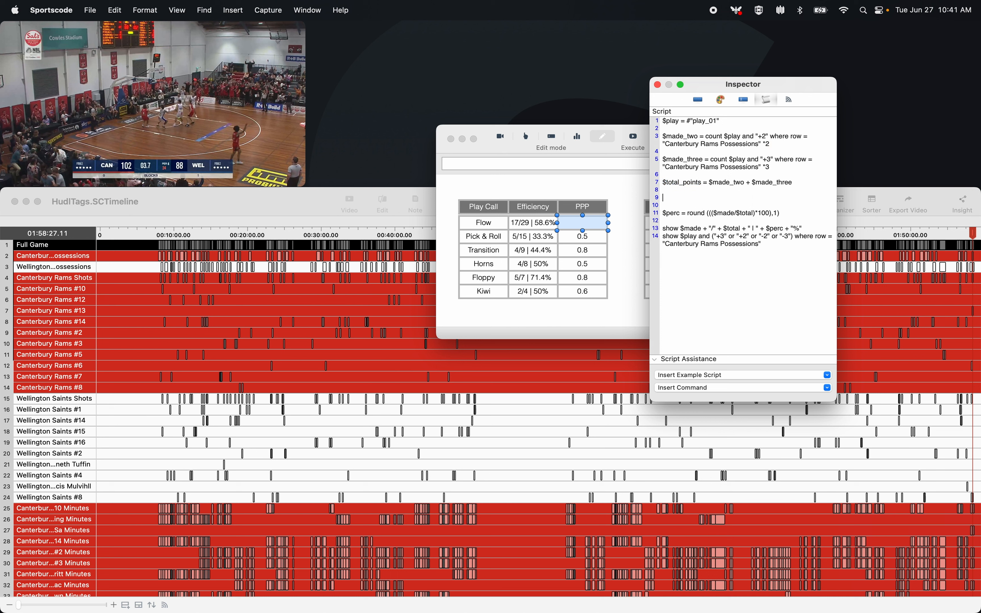
key("super+v")
Change the copied line to $total_poss = count $play where row = "Canterbury Rams Possessions", removing the "+2" condition and the multiplier
left_click_drag(698, 197, 669, 198)
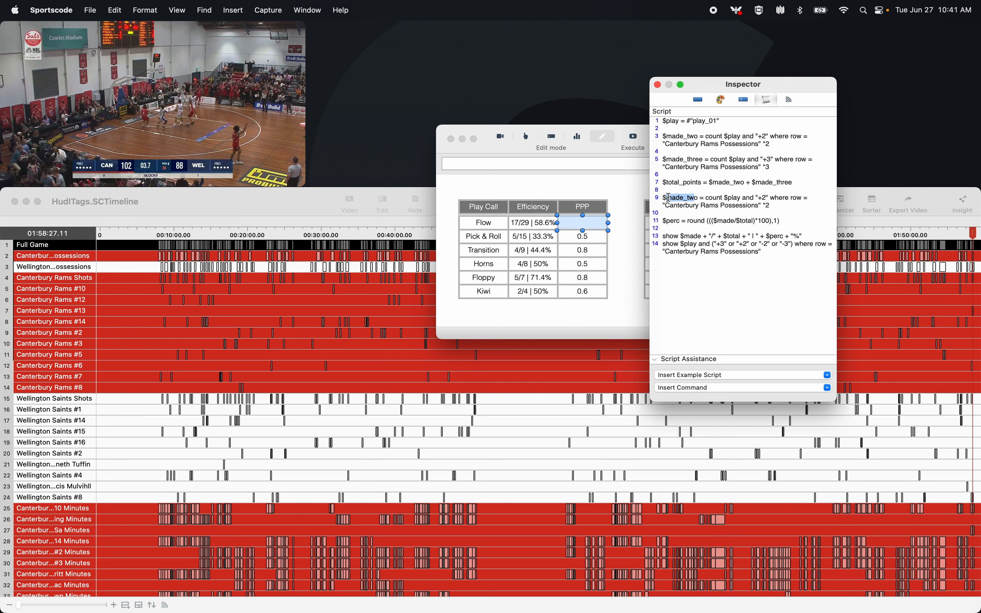
type("total_p")
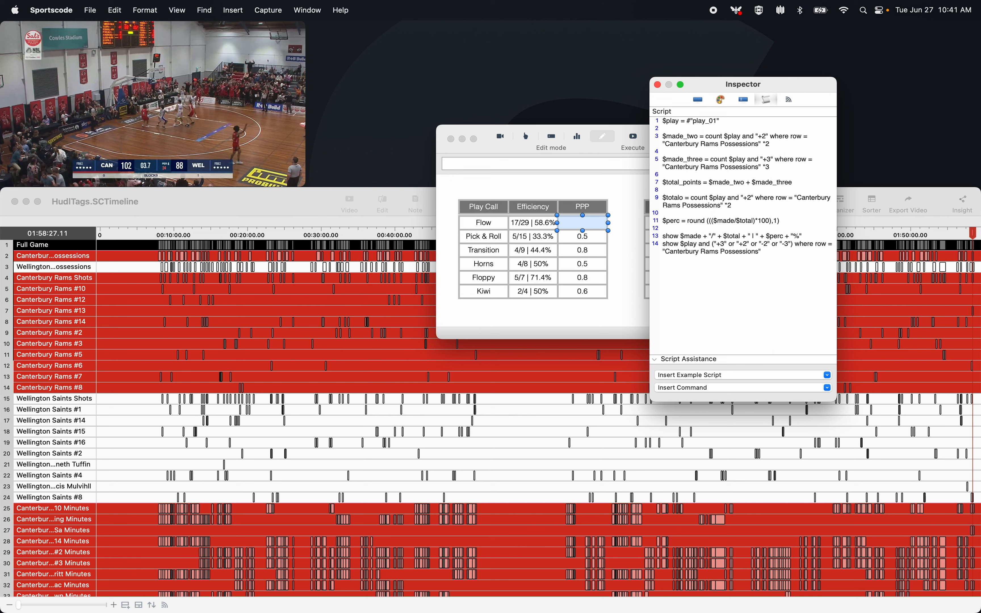
type("oss")
key("Delete")
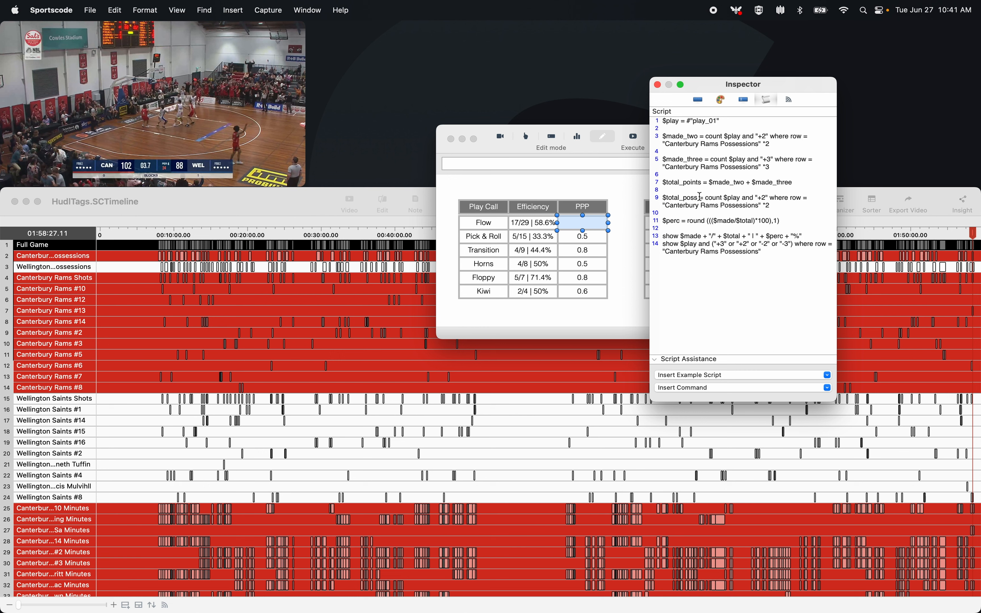
left_click_drag(744, 195, 770, 195)
key("BackSpace")
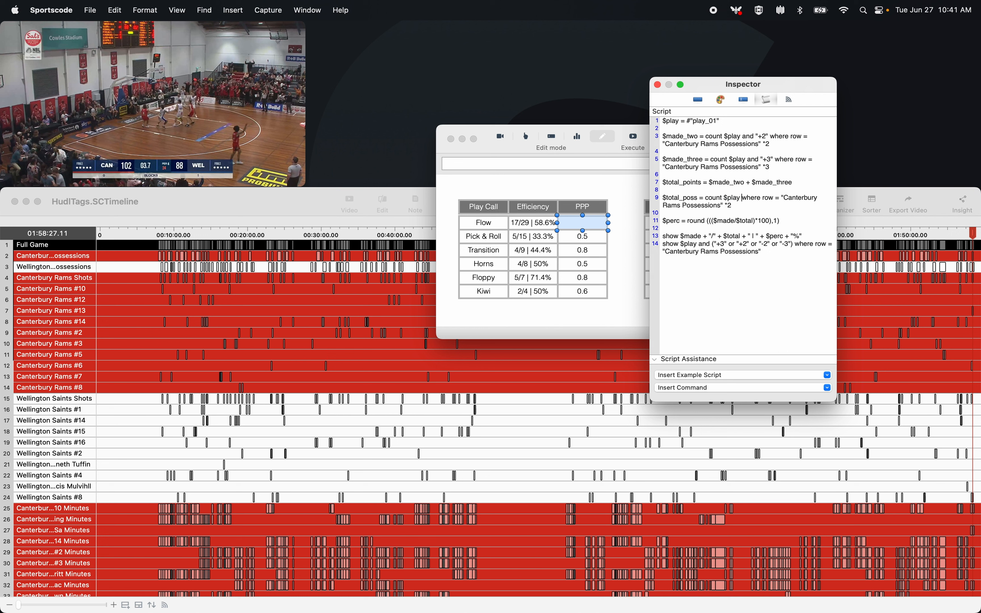
key("Down")
key("BackSpace")
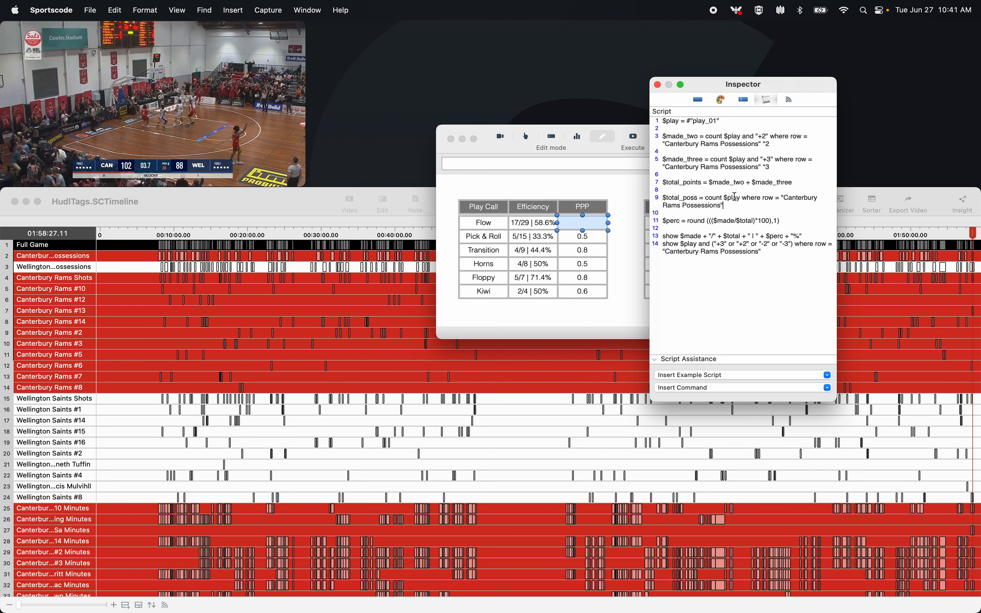
Rewrite the $perc line as $ppp = round (($total_points/$total_poss),1)
double_click(674, 219)
type("ppp")
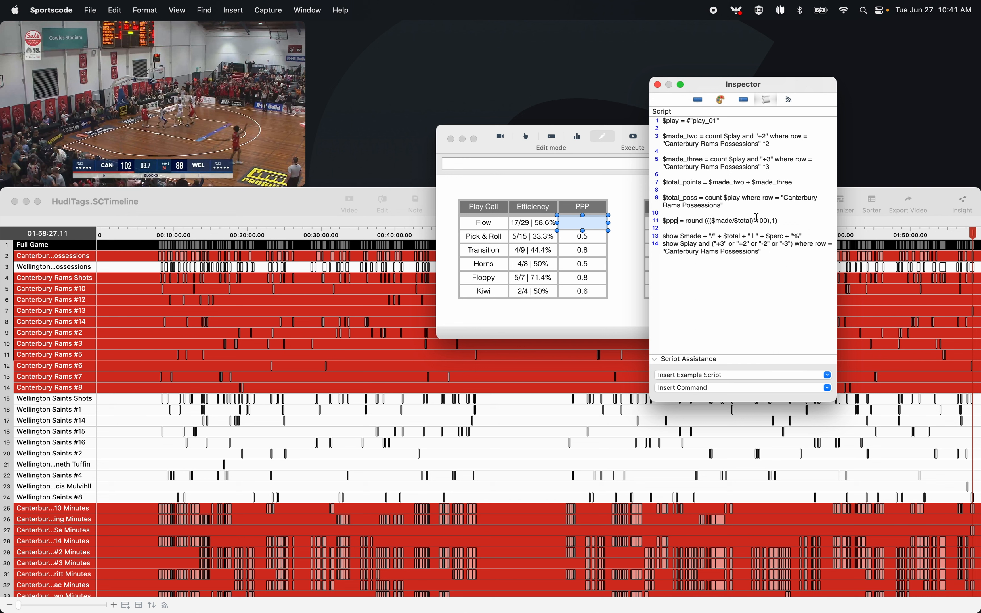
left_click_drag(781, 221, 708, 220)
key("BackSpace")
type("(($")
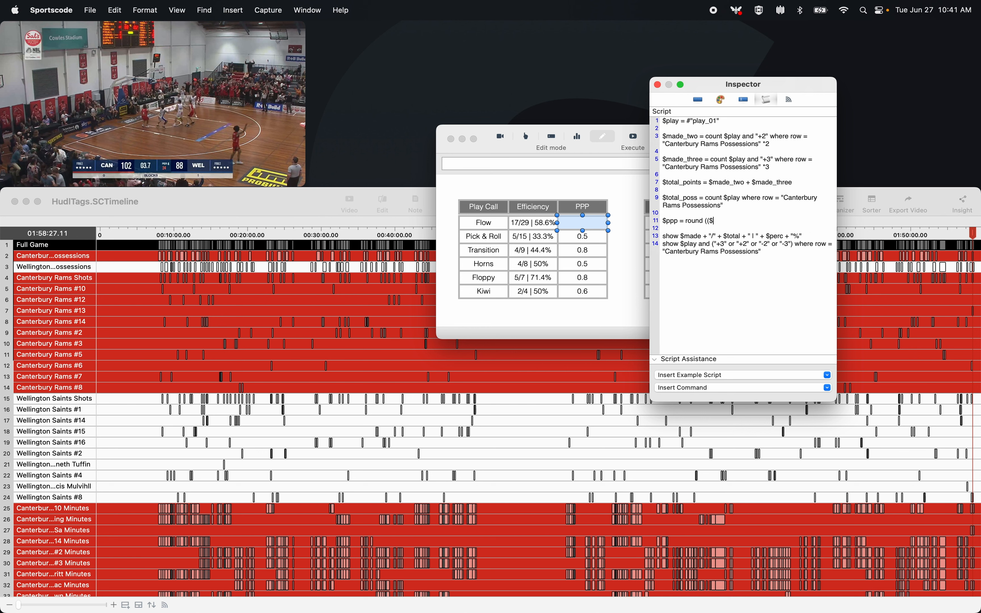
type("total_points/")
left_click_drag(703, 197, 663, 197)
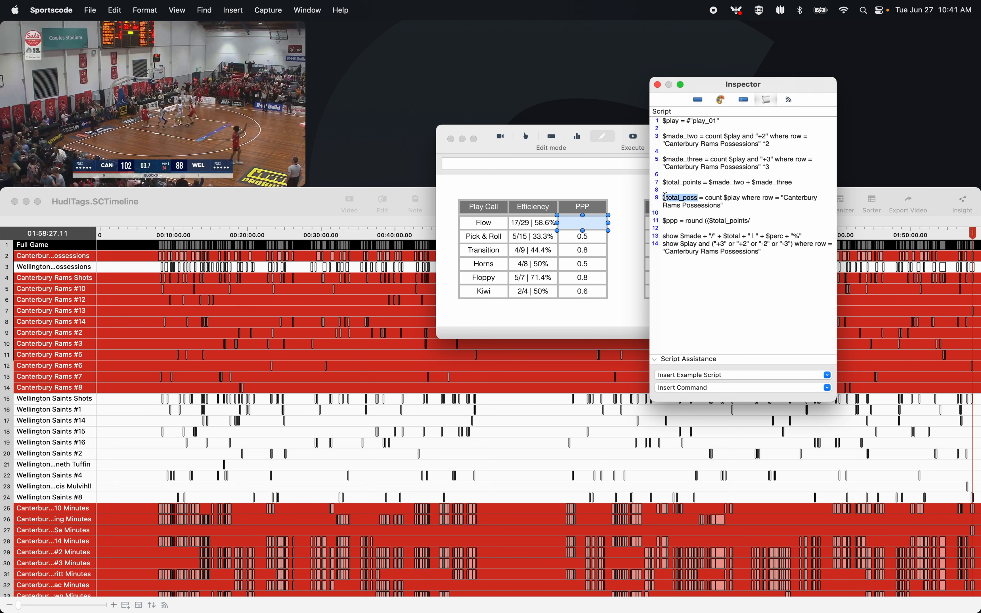
key("super+c")
left_click(760, 219)
key("super+v")
type(")")
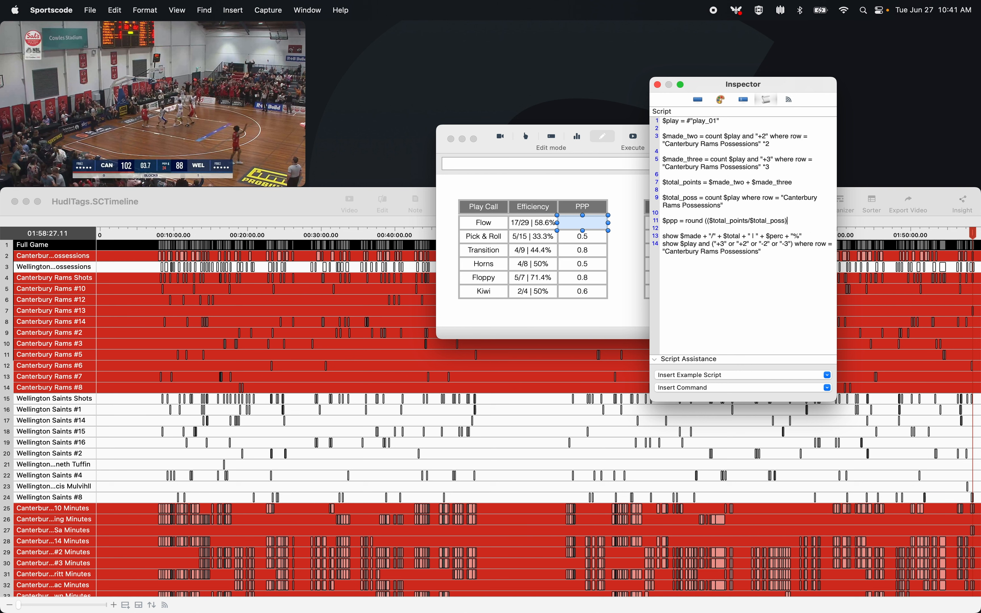
type(",1)")
Replace both show lines at the end of the PPP script with show $ppp and execute the scripts
left_click_drag(775, 260, 646, 236)
type("show ")
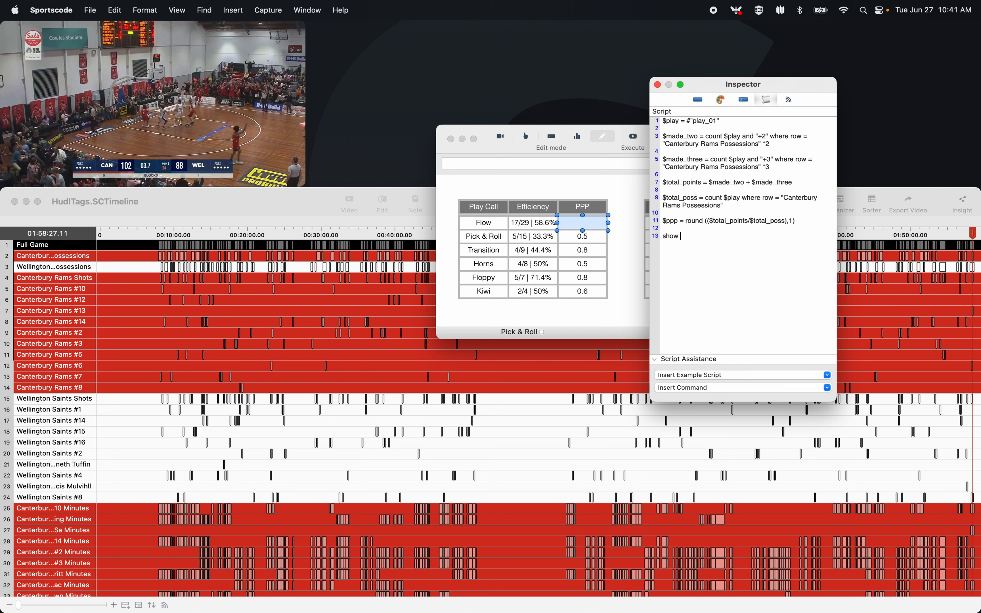
type("$ppp")
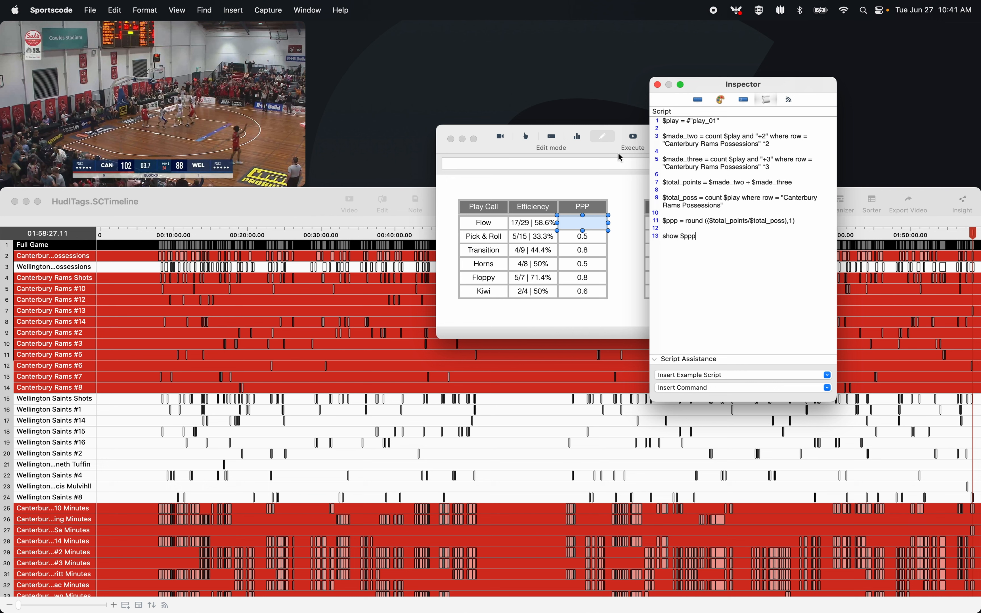
left_click(633, 138)
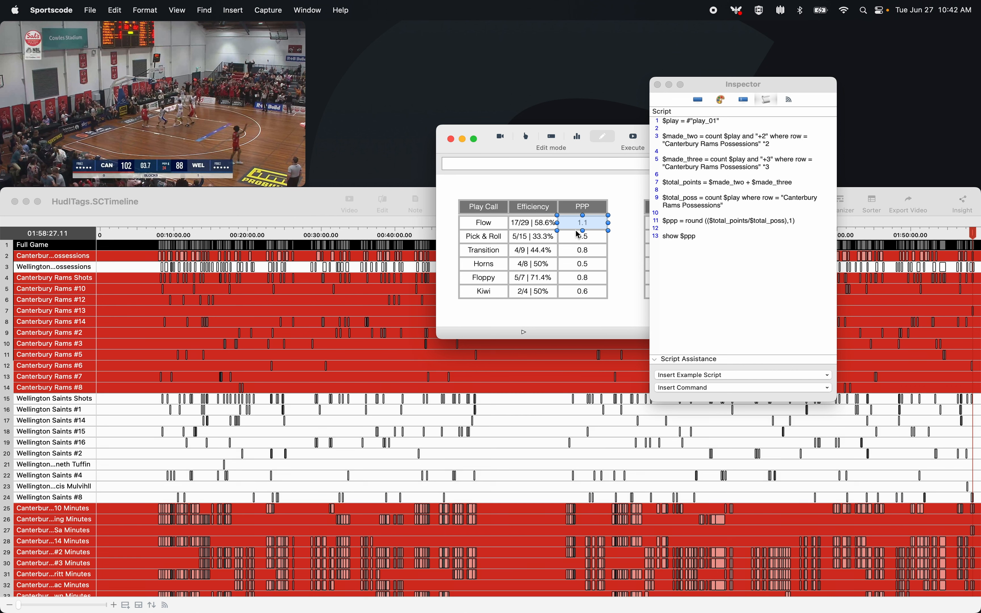
Review the Flow row's Efficiency and PPP scripts, focusing on the $play definition and its use in the $made_two line
left_click(545, 224)
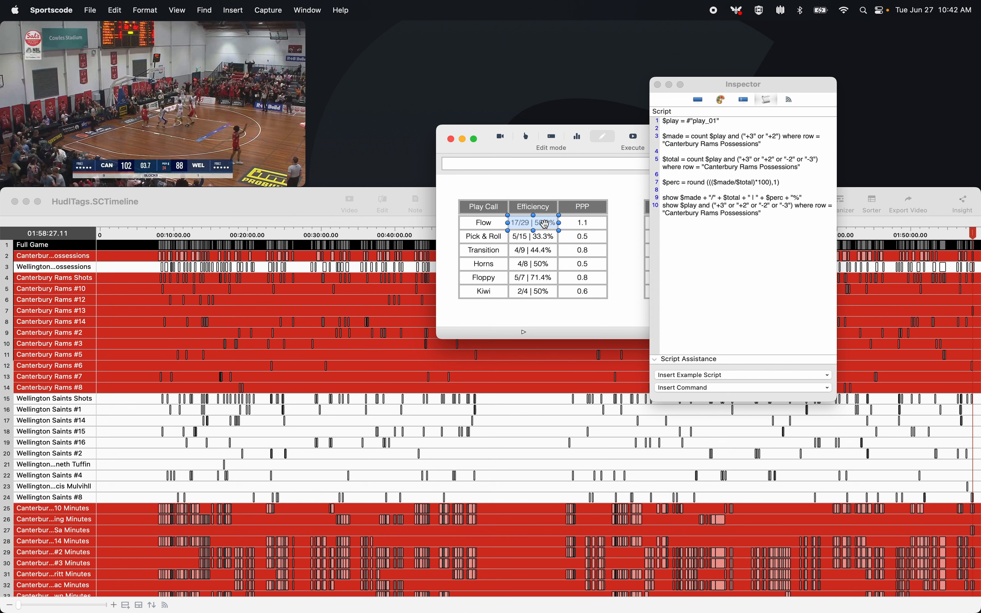
left_click(580, 223)
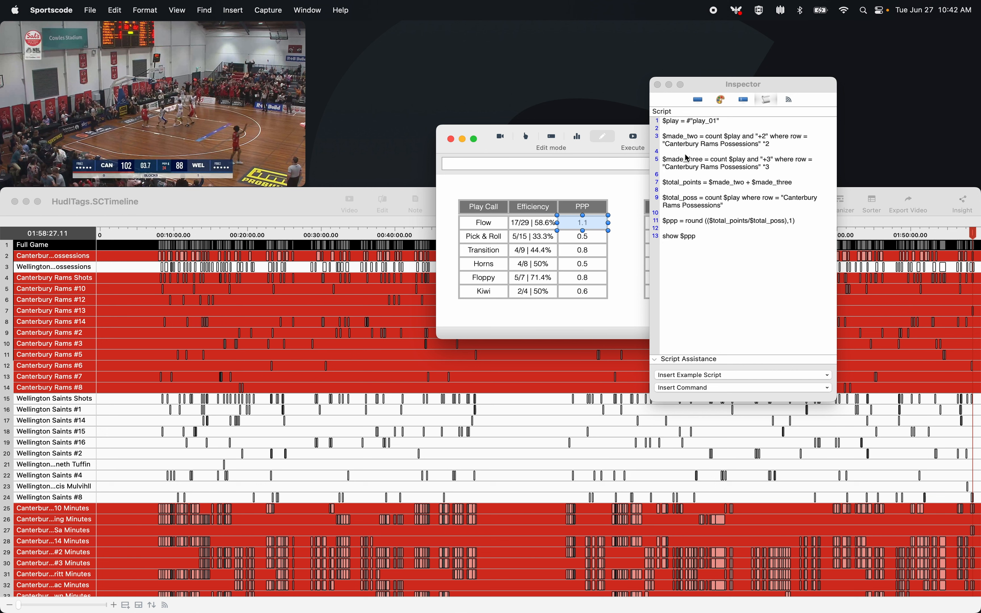
left_click(730, 120)
left_click_drag(729, 120, 639, 118)
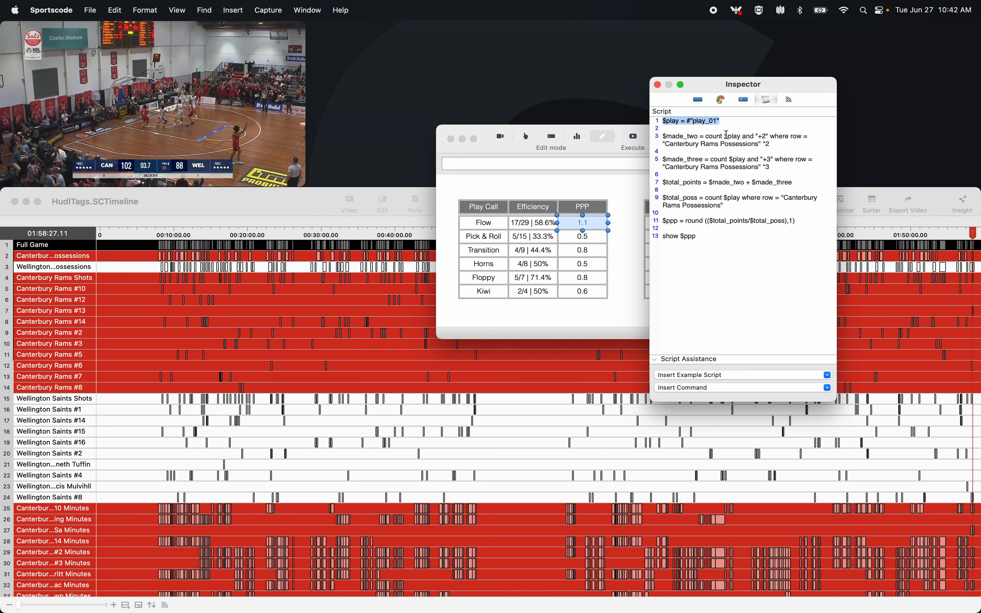
left_click_drag(724, 136, 742, 133)
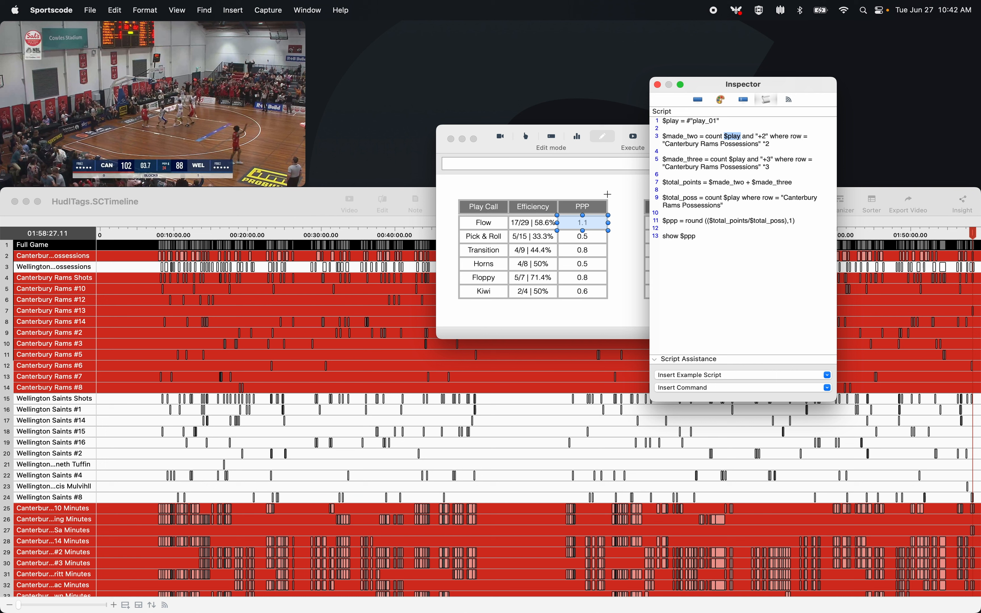
Compare the $play definitions in the Efficiency scripts of all six play rows and the PPP scripts from Flow to Horns
left_click(530, 221)
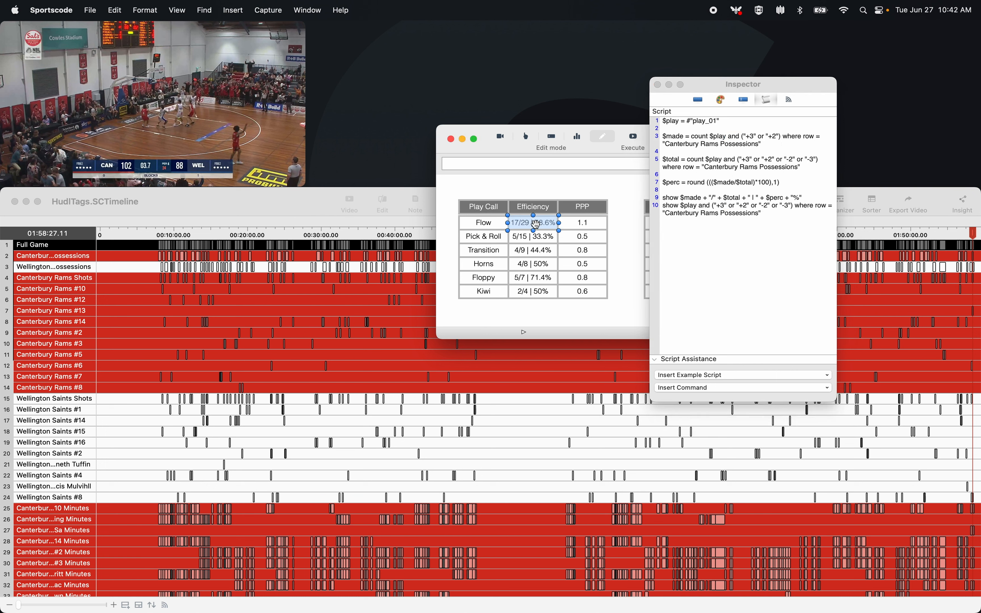
left_click(533, 239)
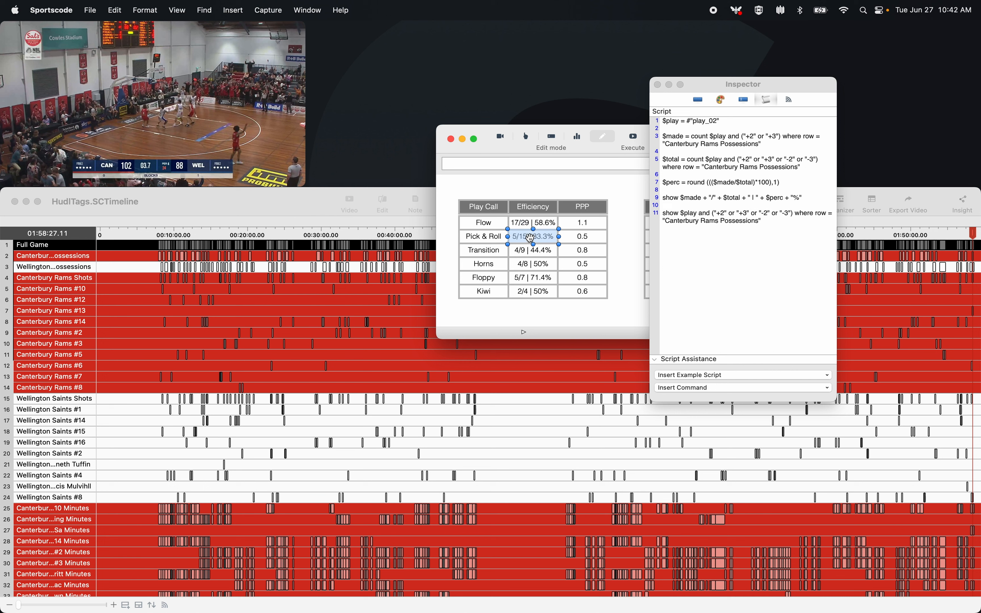
left_click(533, 250)
left_click(533, 265)
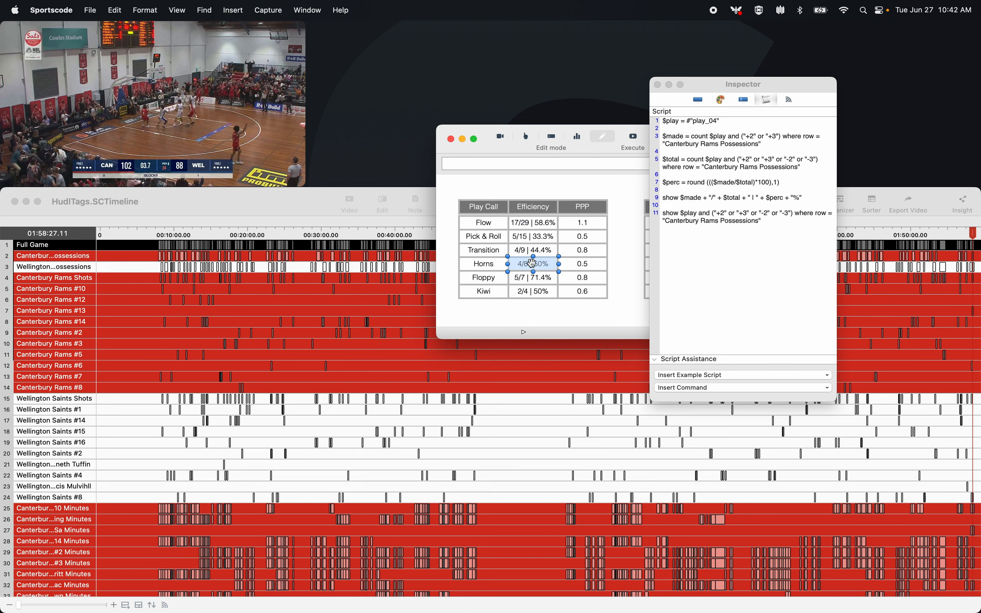
left_click(533, 278)
left_click(531, 292)
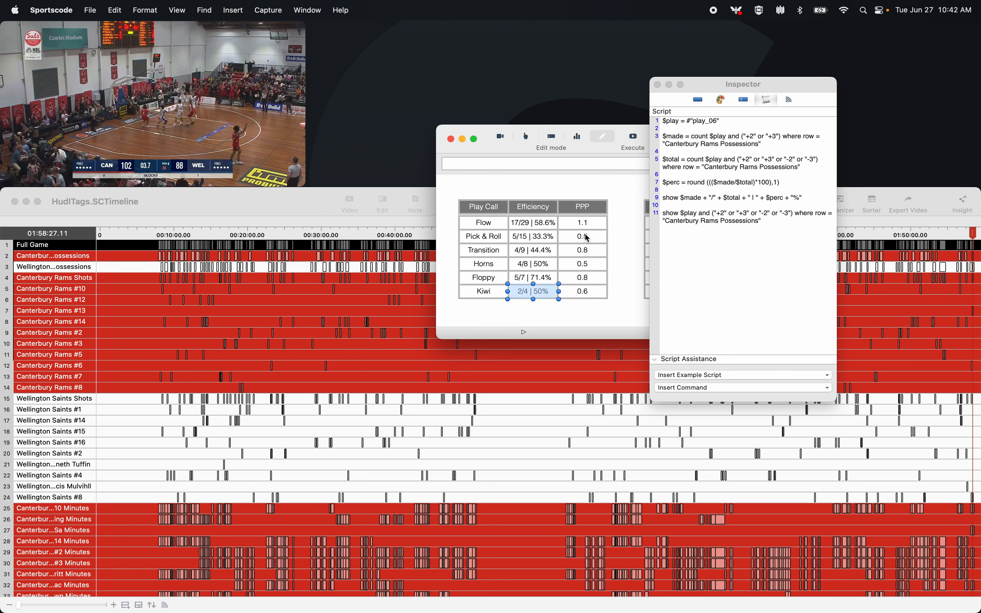
left_click(589, 223)
left_click(589, 241)
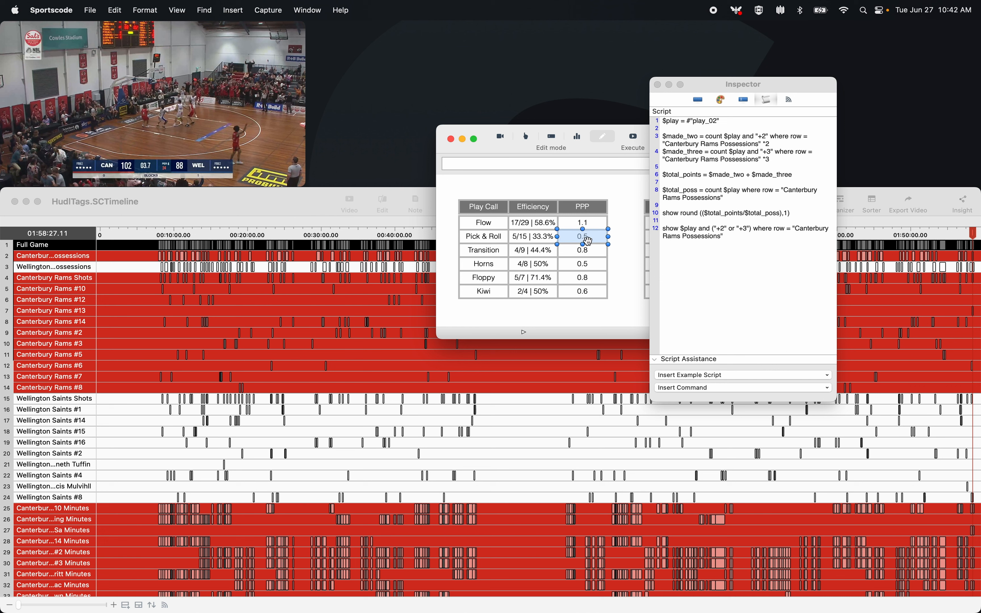
left_click(592, 251)
left_click(591, 264)
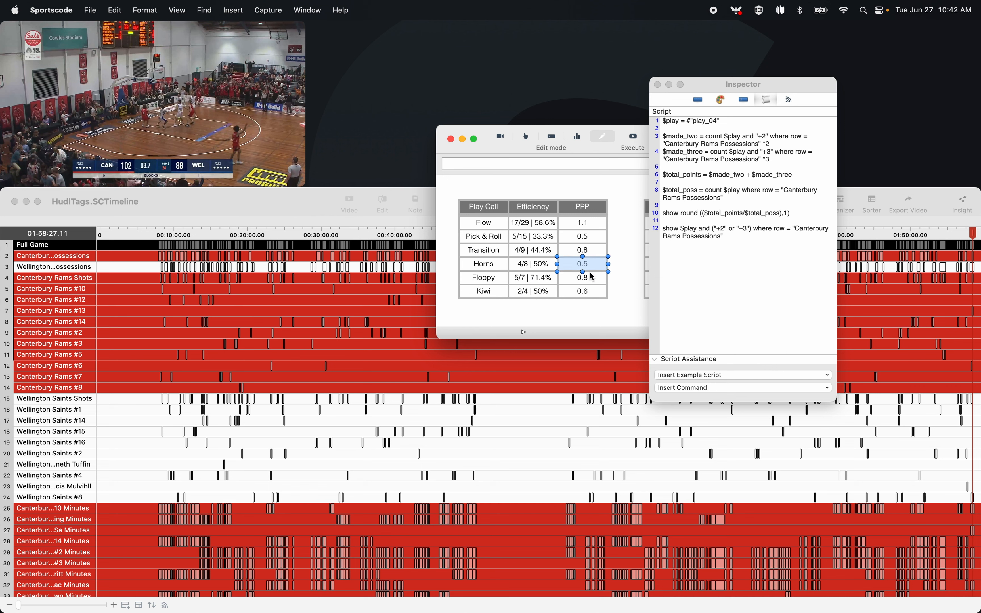
Insert a blank line above the $made_three line in the Floppy row's PPP script and close the Inspector
left_click(589, 277)
left_click(665, 160)
left_click(661, 152)
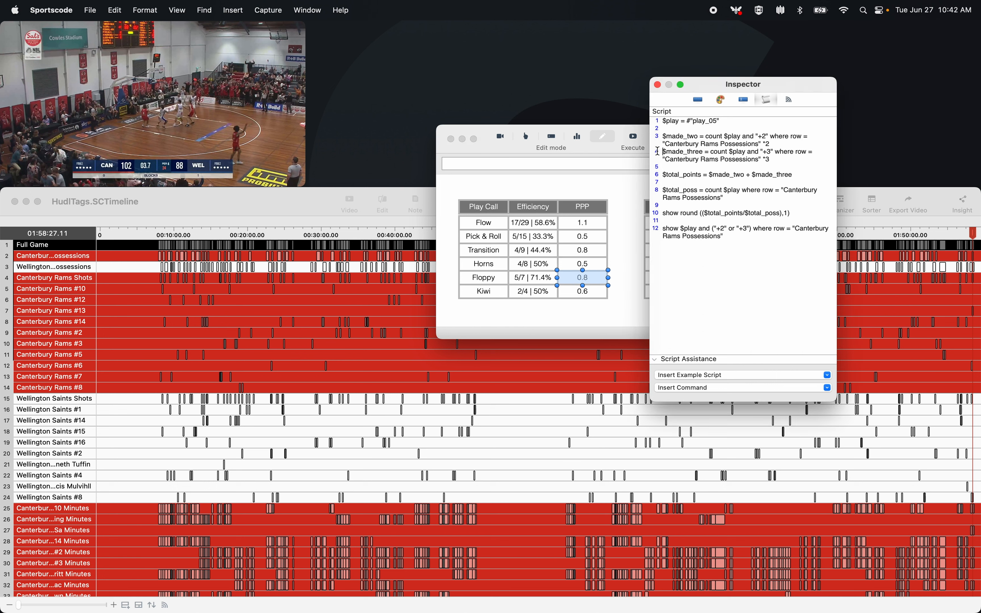
key("Return")
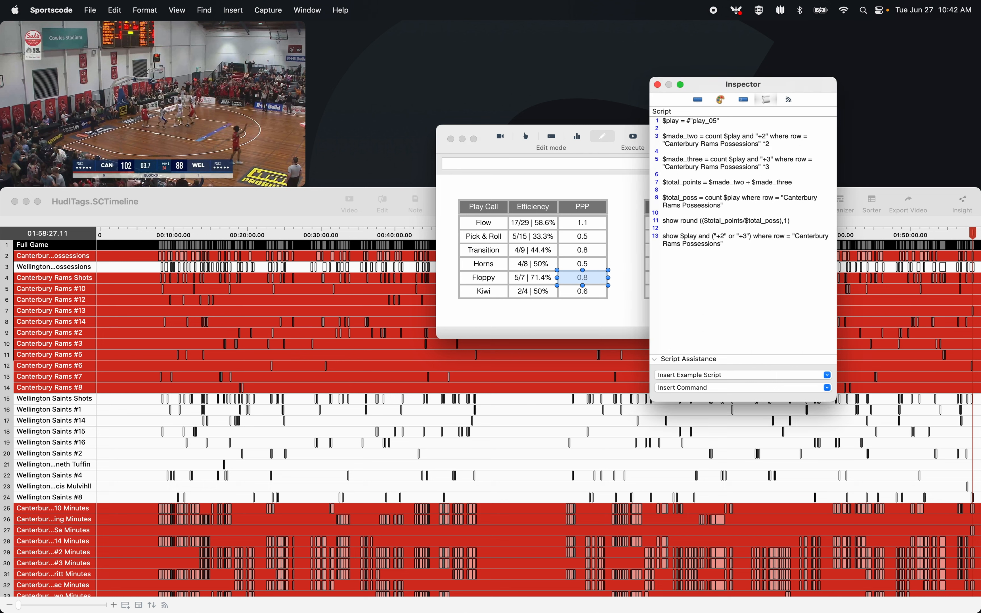
left_click(657, 85)
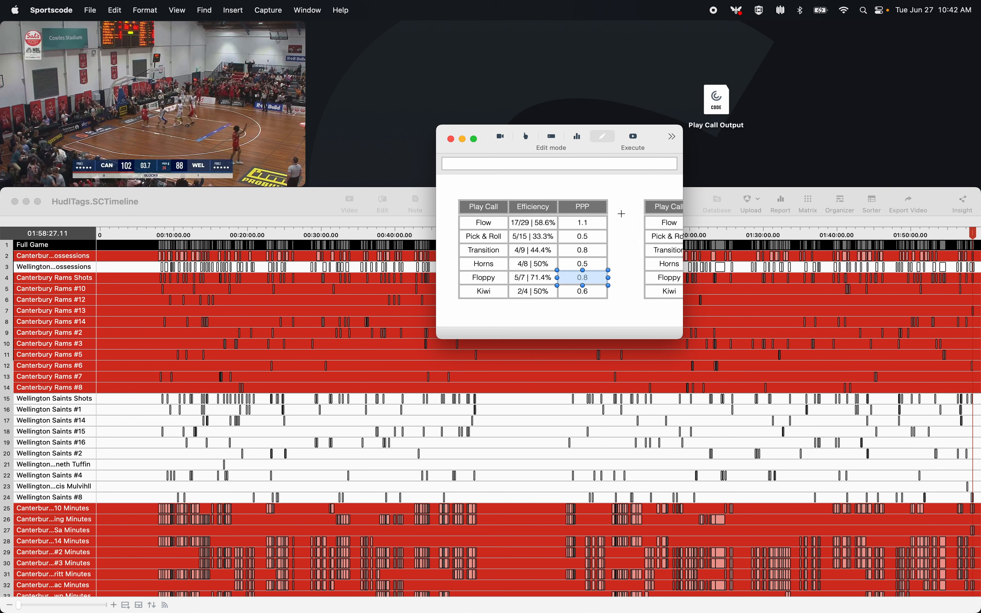
Open the Flow Efficiency script in the second, color-coded table, add a // line at its end, and move the Inspector clear of the table
scroll(621, 214, "right", 5)
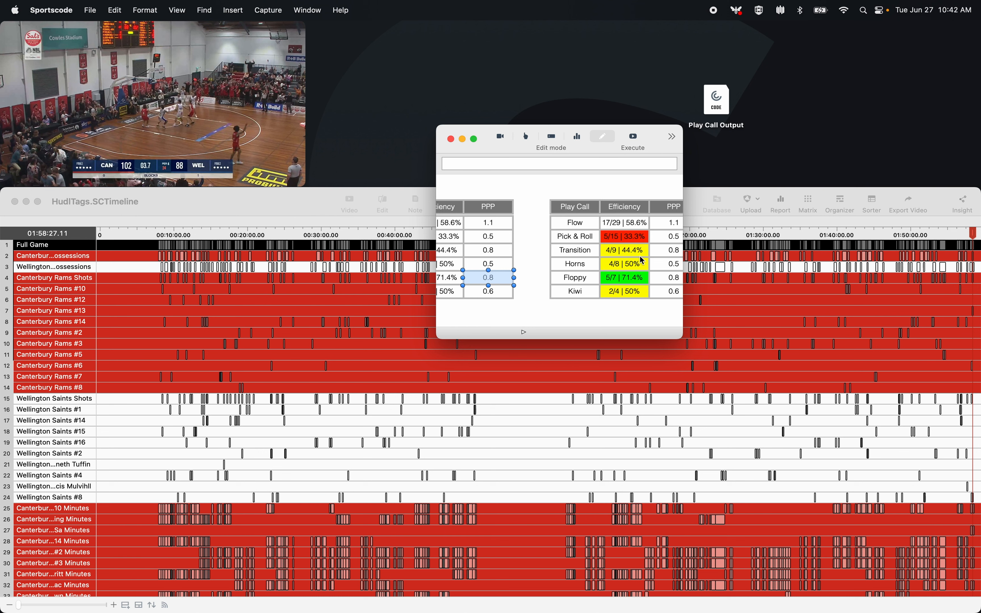
double_click(629, 226)
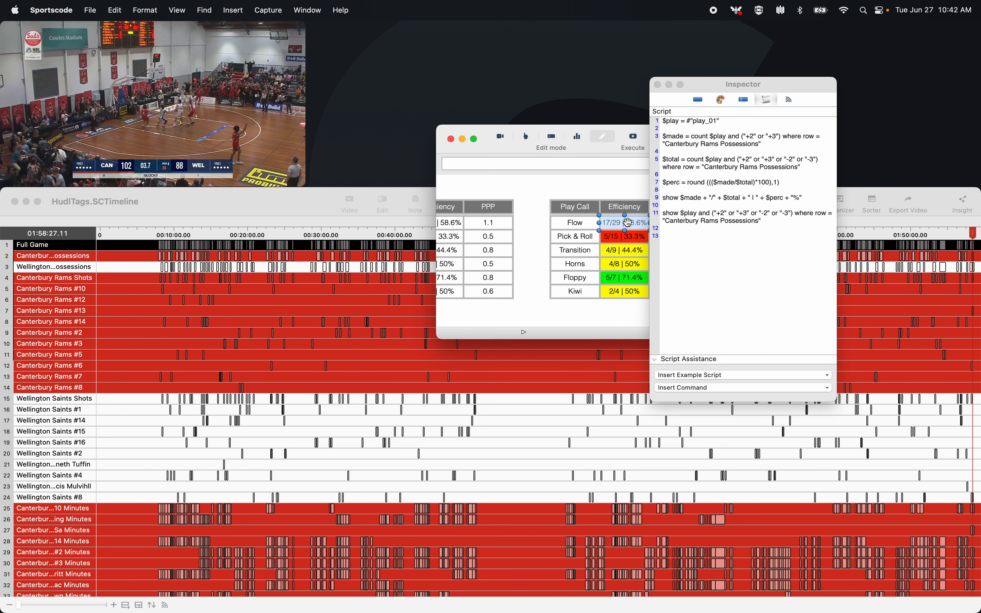
left_click(753, 238)
type("//")
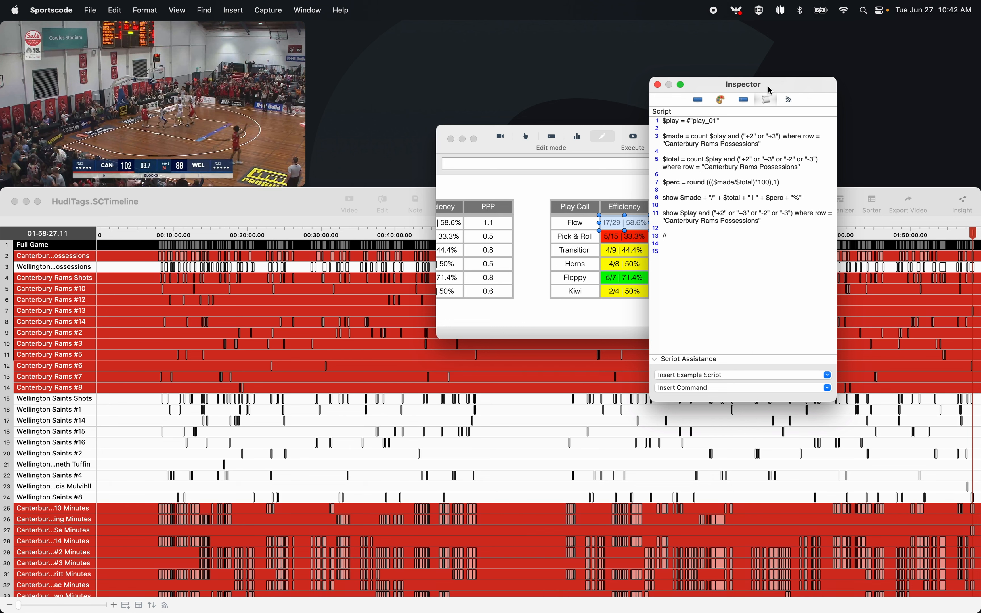
left_click_drag(769, 91, 793, 136)
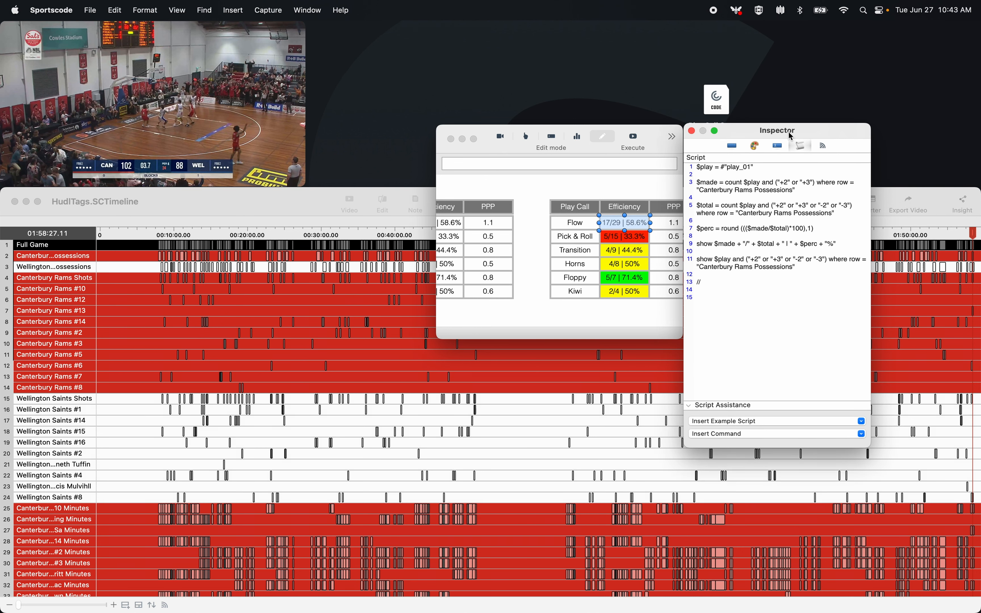
Add the condition if ($total = 0, button color (100,100,100)) below the // line
type("if (")
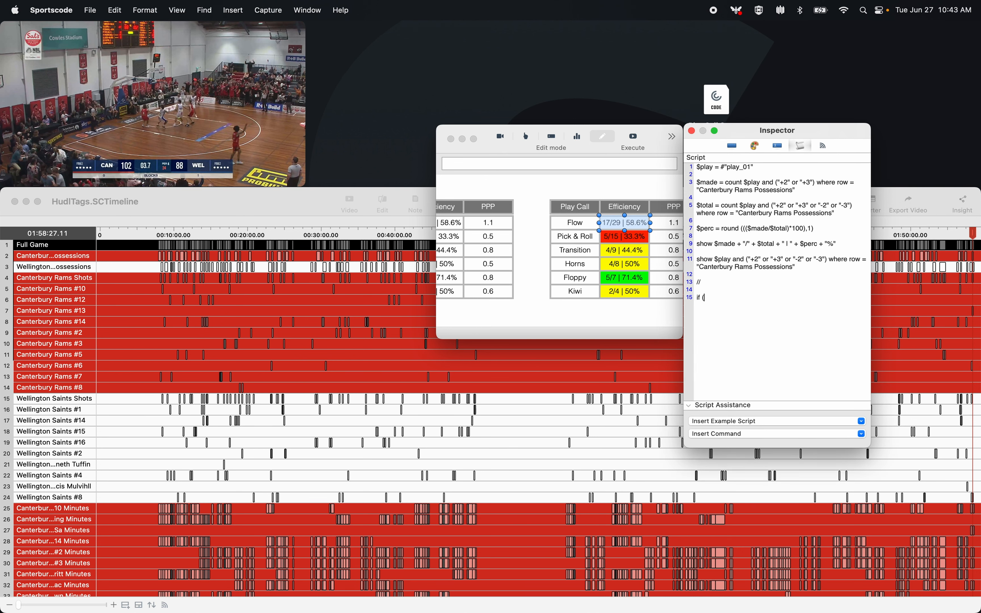
type("$total = 0, button")
type("color (100,100,100))")
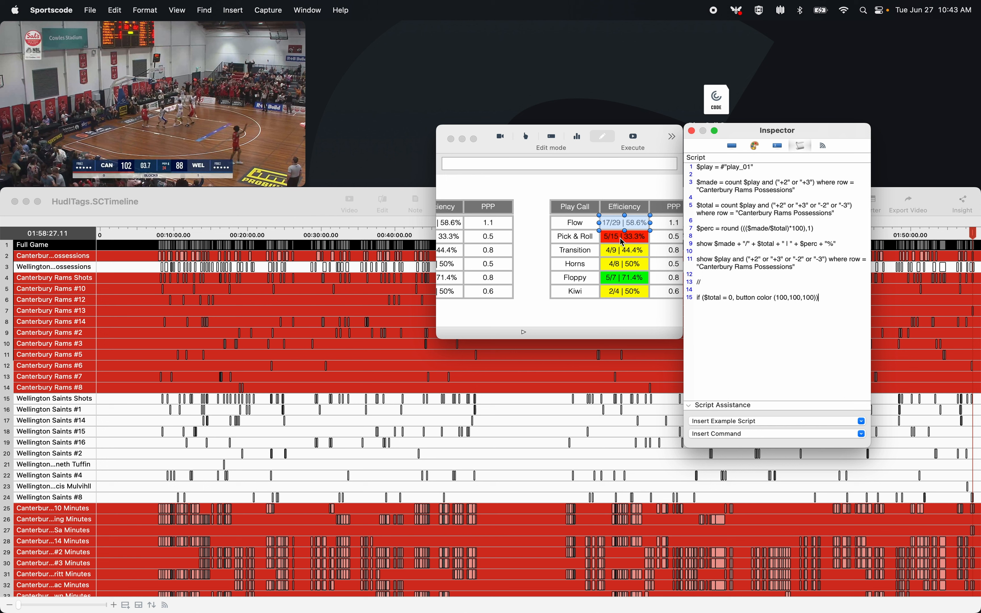
Add the condition if ($perc = 0 and $total > 0, button color (100,0,0)) on a new line after the $total = 0 condition
key("Return")
type("if")
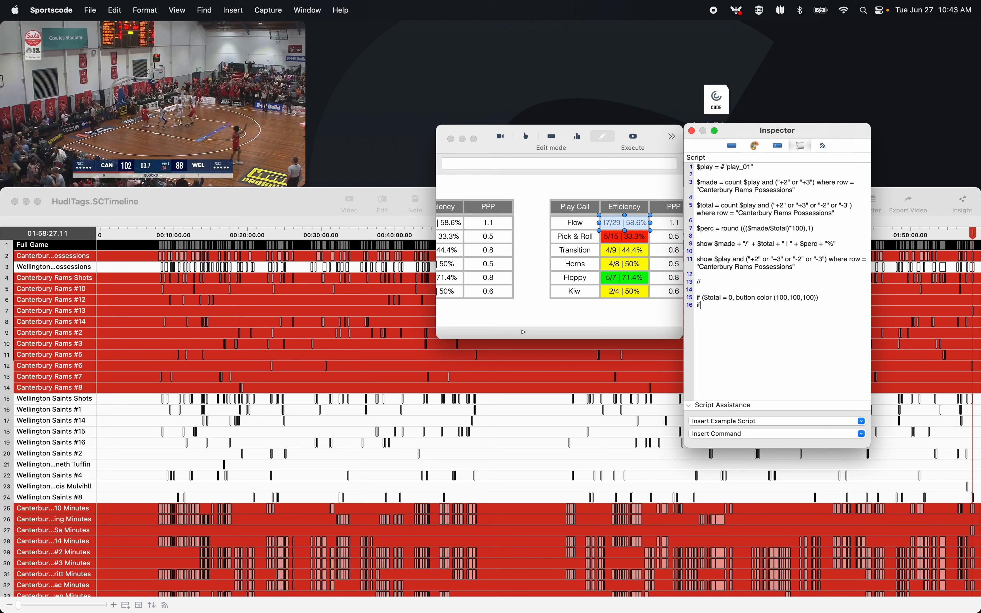
type(" ($perc = 0 and $total > 0")
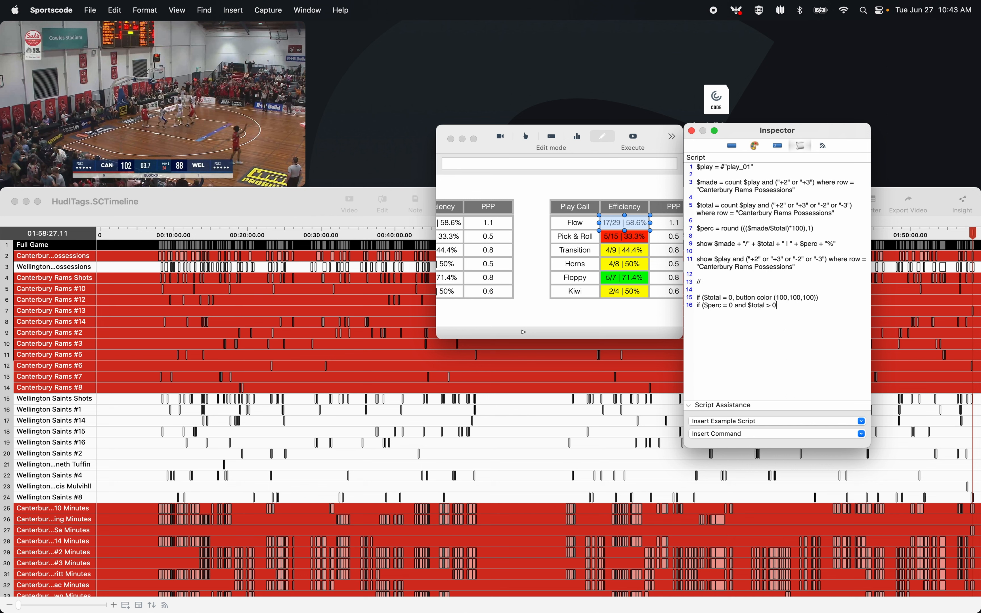
type(", button col")
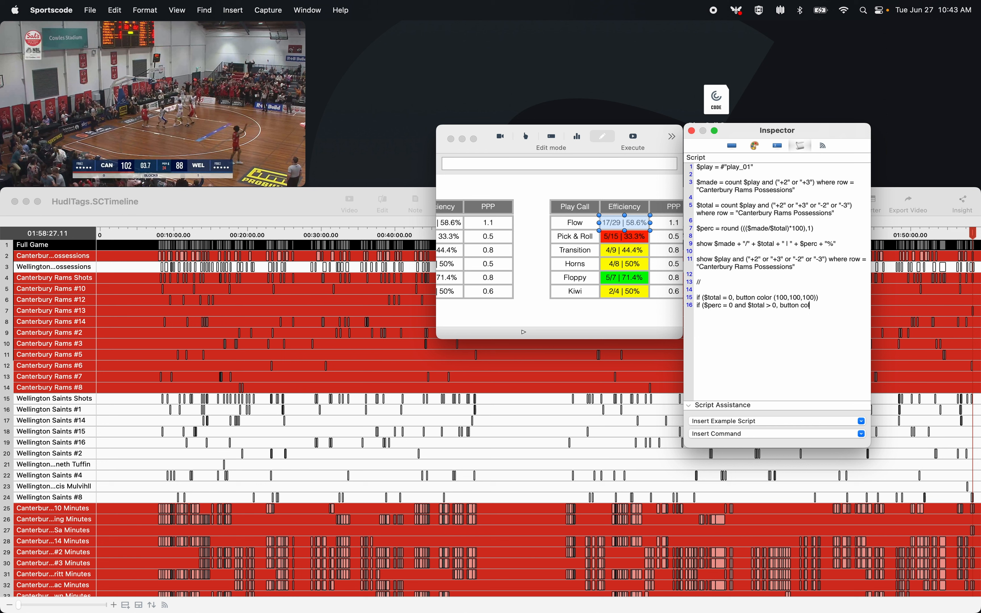
type("or (100,")
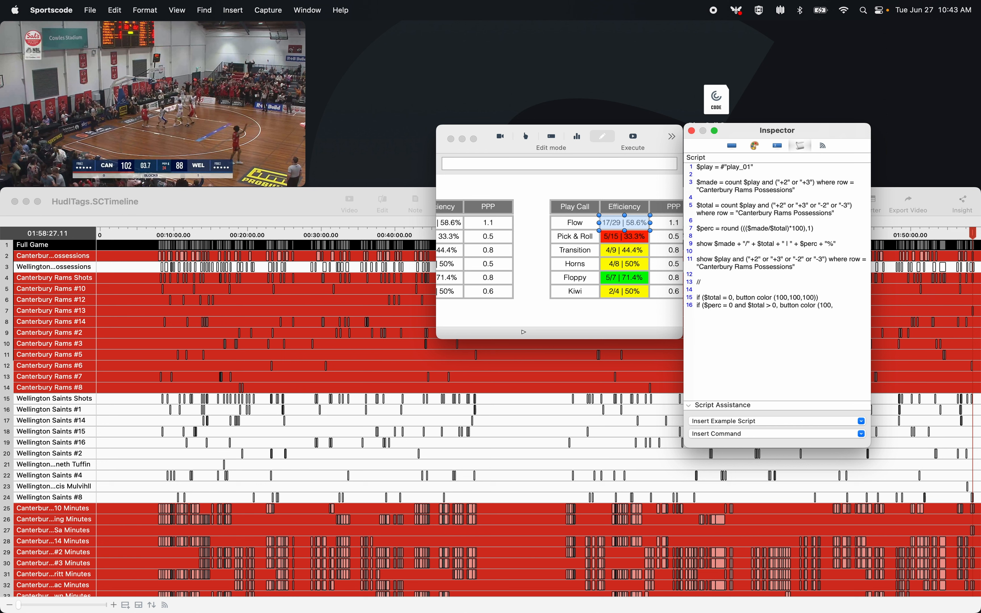
type("0,0)")
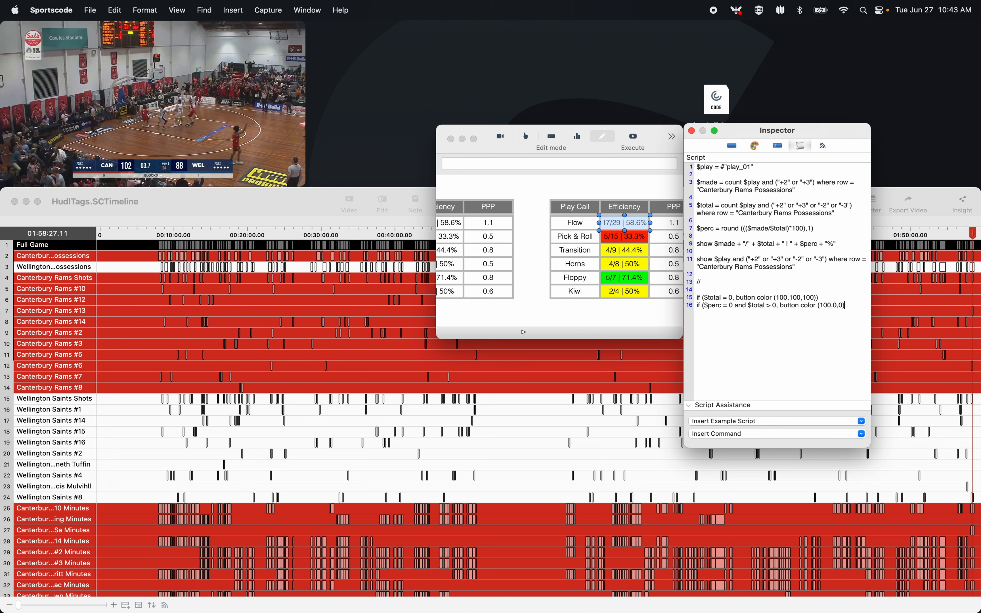
type(")")
Add the next condition line: if ($perc > 0 and $perc < 35, button color (100,0,0))
key("Return")
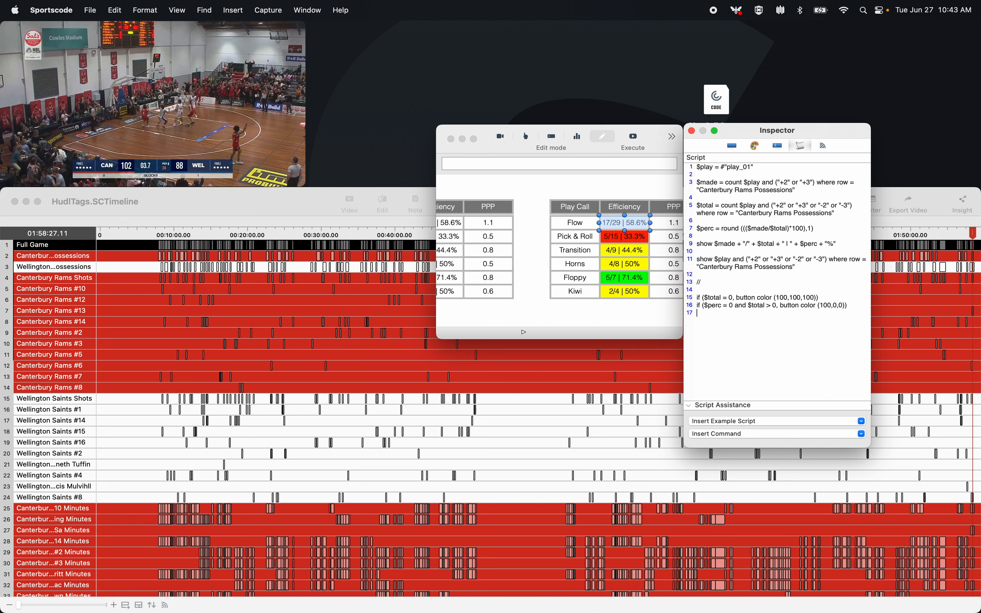
type("if ($pe")
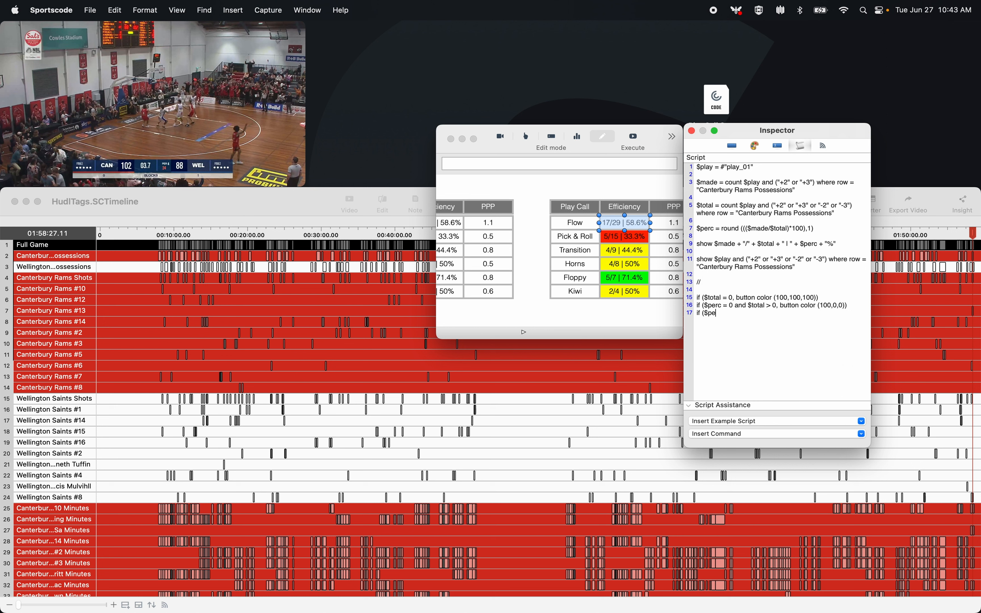
type("rc > 0 and $perc <")
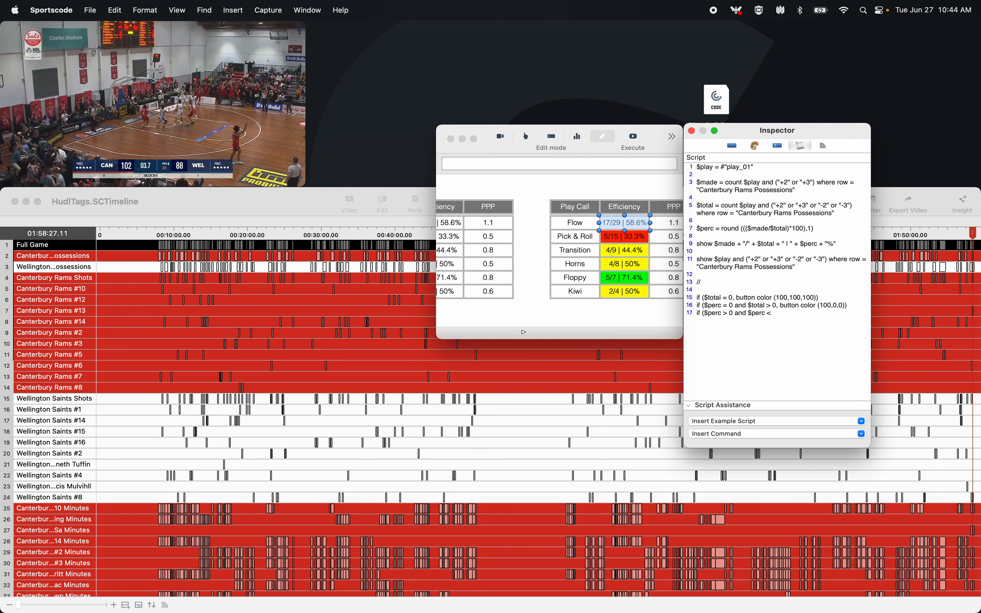
type(" 35, ")
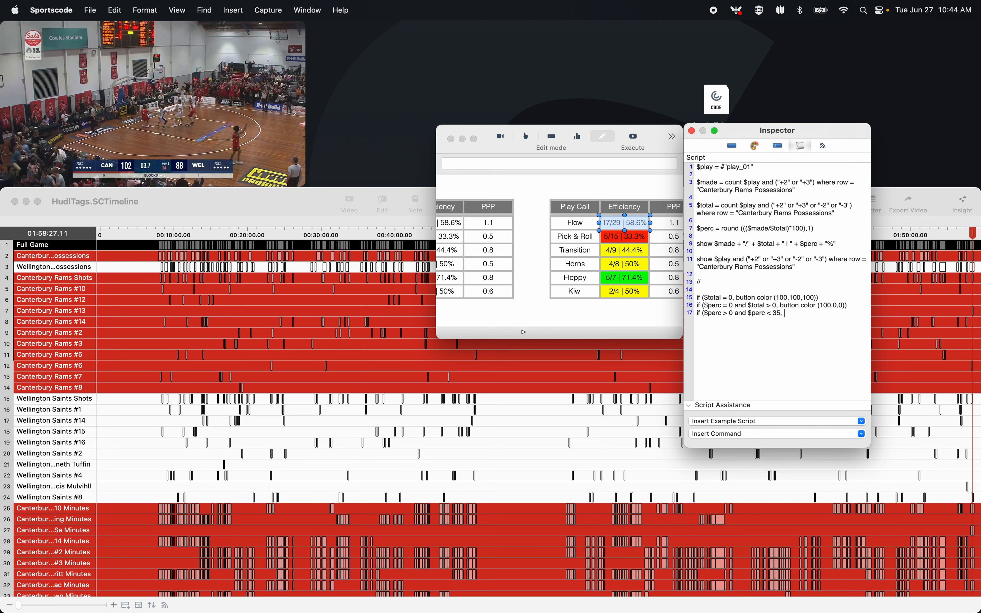
type("button color (100,0,0))")
Add a condition line for the middle range: if ($perc >= 35 and $perc < 45, button color (100,100,0))
key("Return")
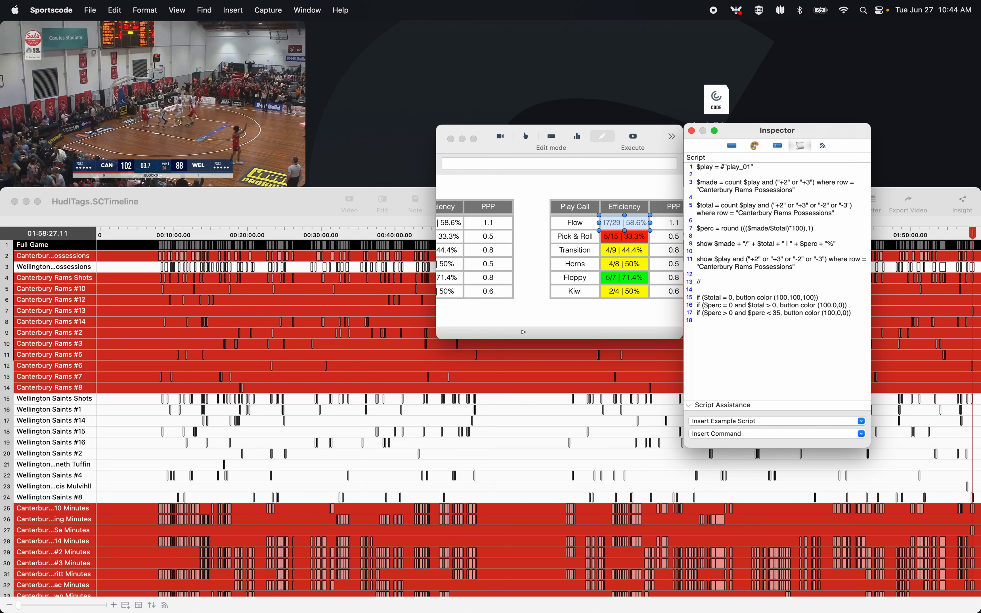
type("if ")
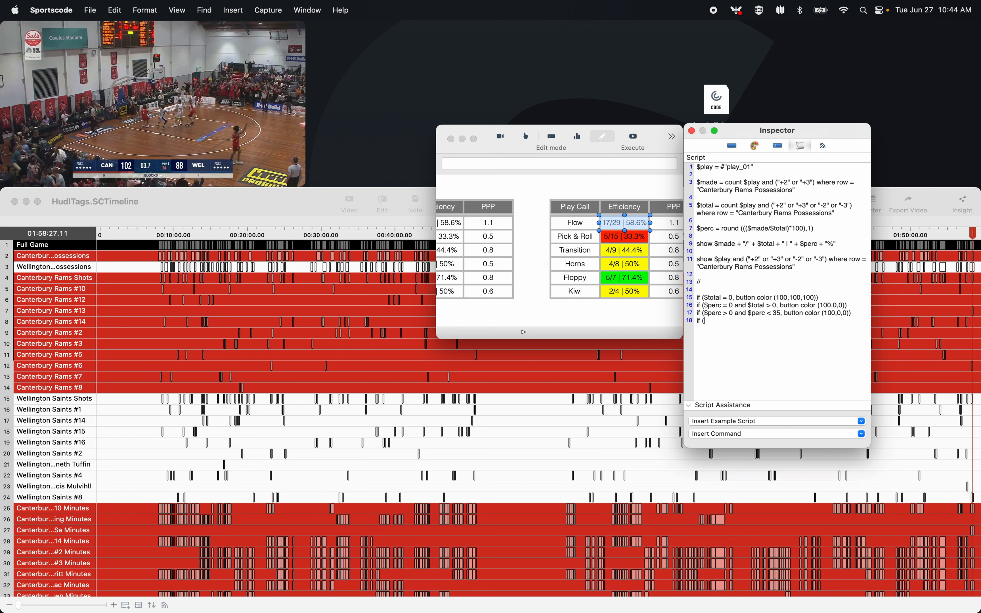
type("($perc >")
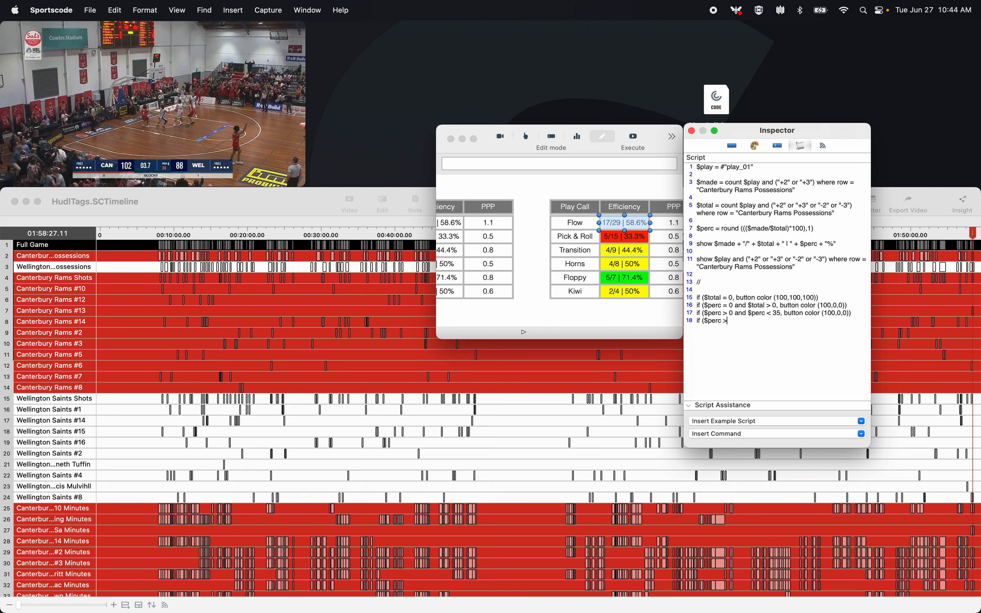
type("+35")
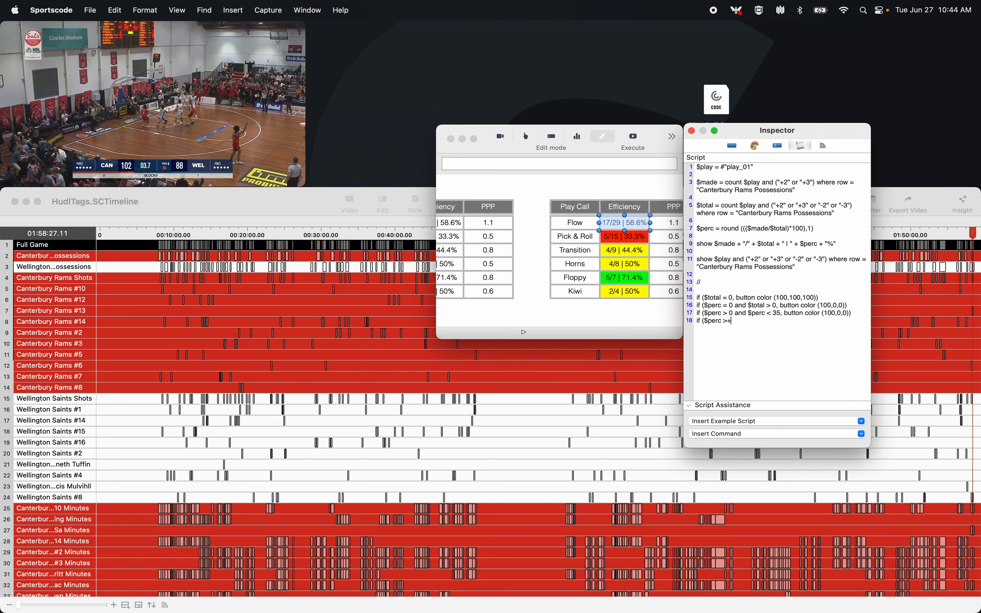
key("BackSpace")
key("BackSpace")
key("BackSpace")
key("BackSpace")
type(">=")
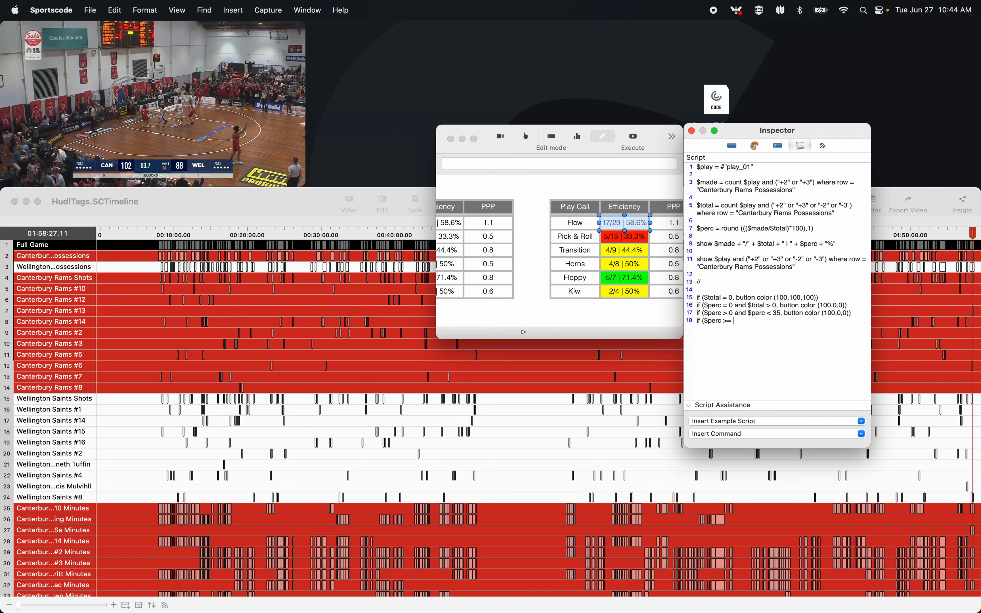
type(" 35")
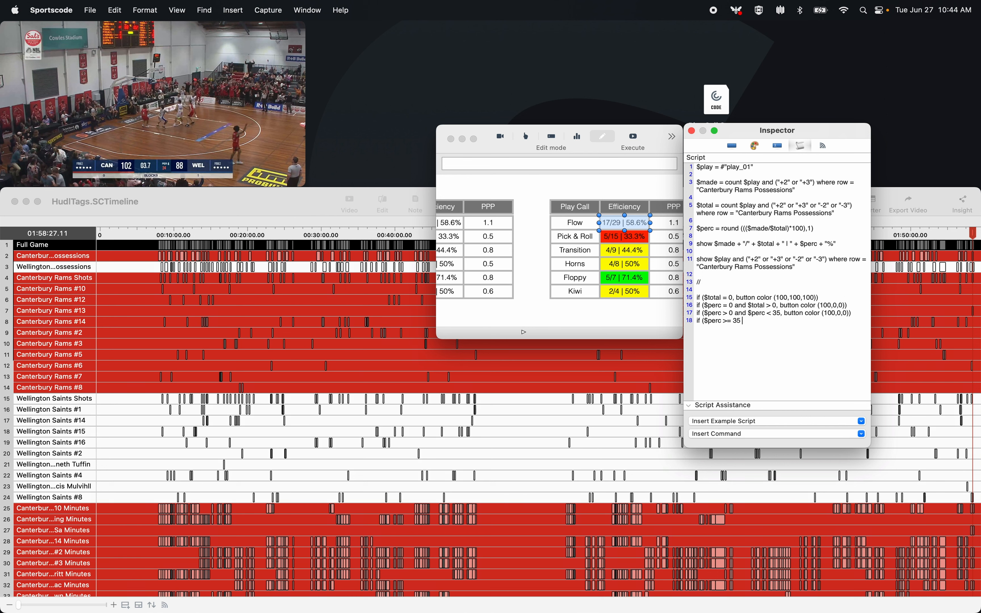
type(" and $perc <")
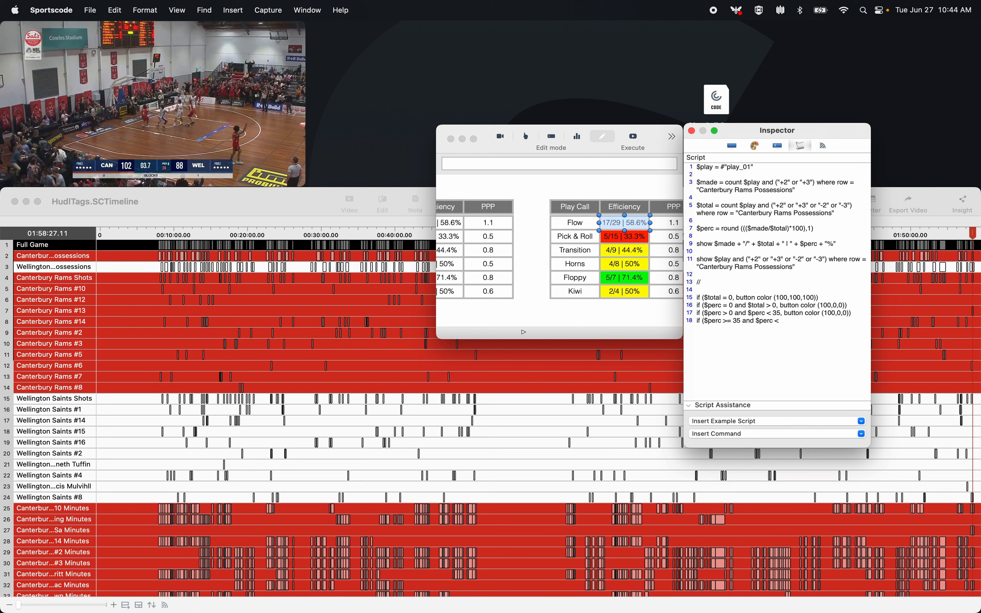
type(" 45,")
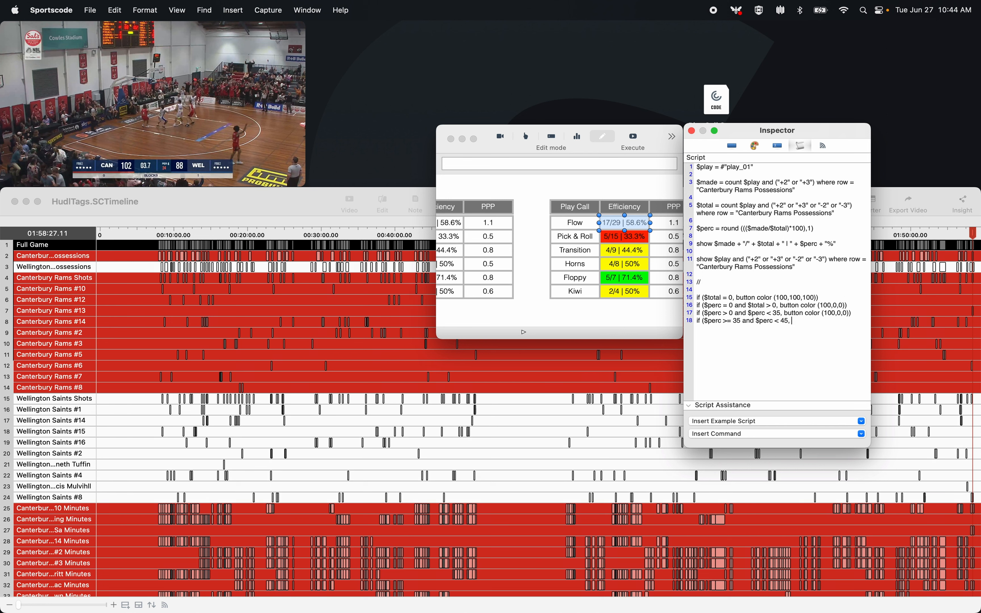
type(" button color (100,100,0))")
Add the last condition line, if ($perc >= 45, button color (0,100,0)), and execute the Flow Efficiency script
key("Return")
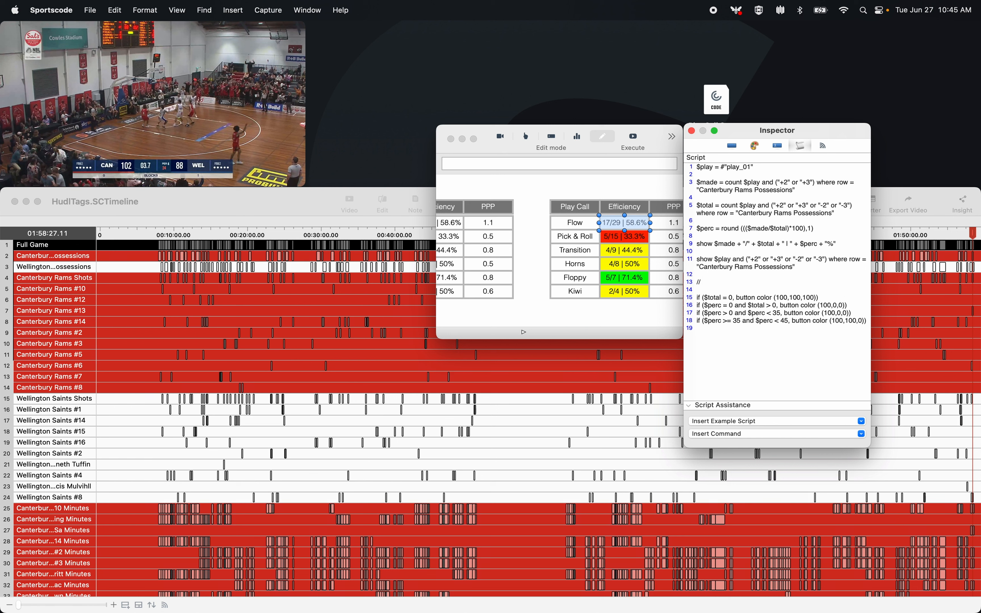
type("if ")
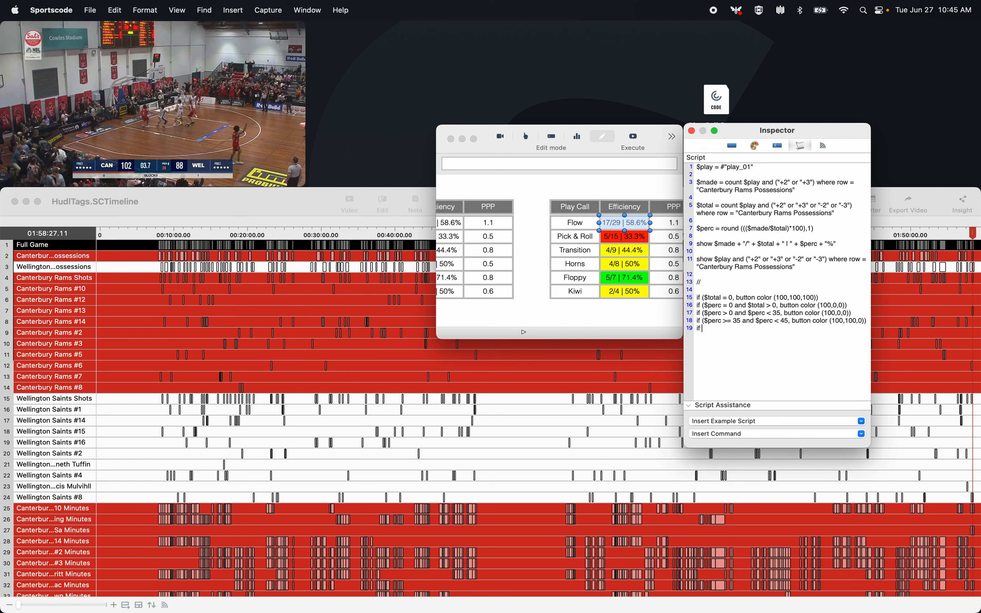
type("(perc")
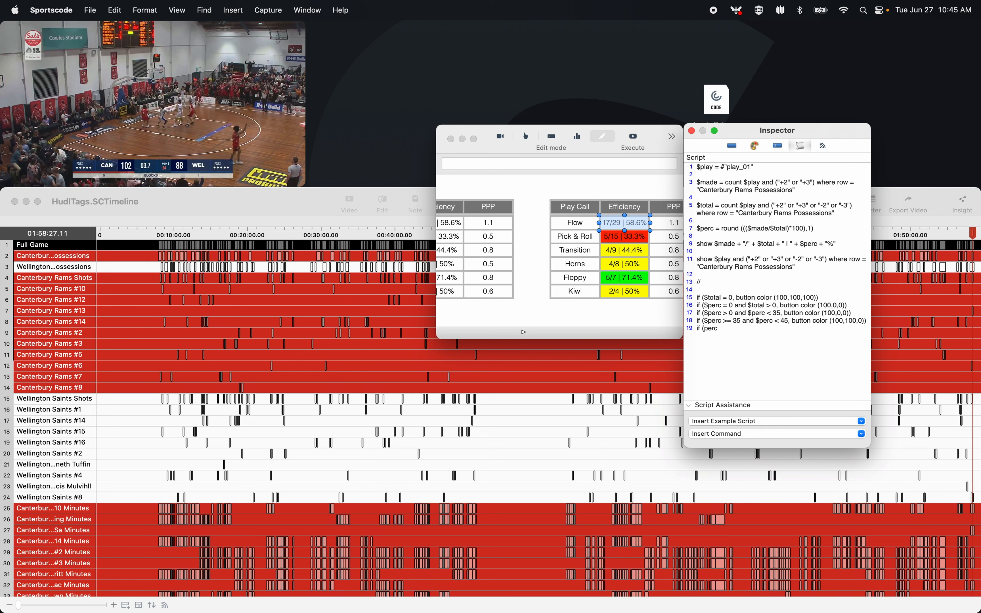
key("BackSpace")
key("BackSpace")
key("BackSpace")
key("BackSpace")
type("$per")
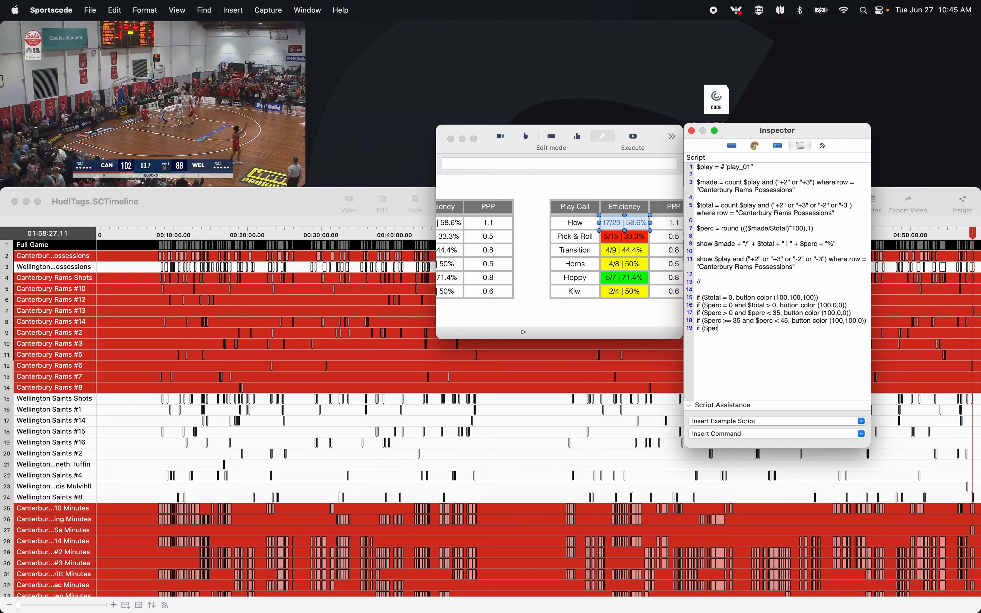
type("c >=")
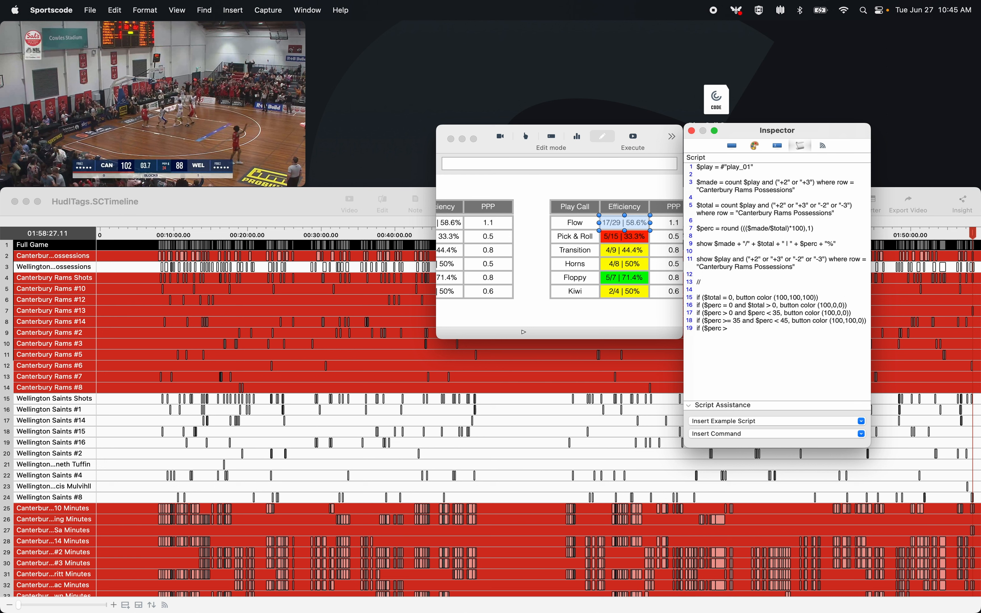
type("45")
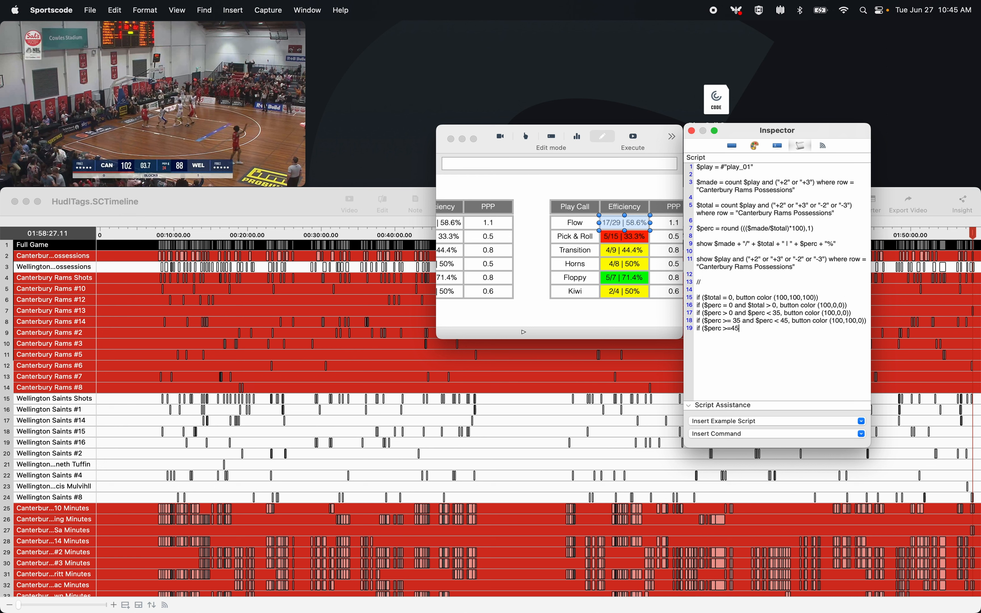
left_click(731, 328)
type("45")
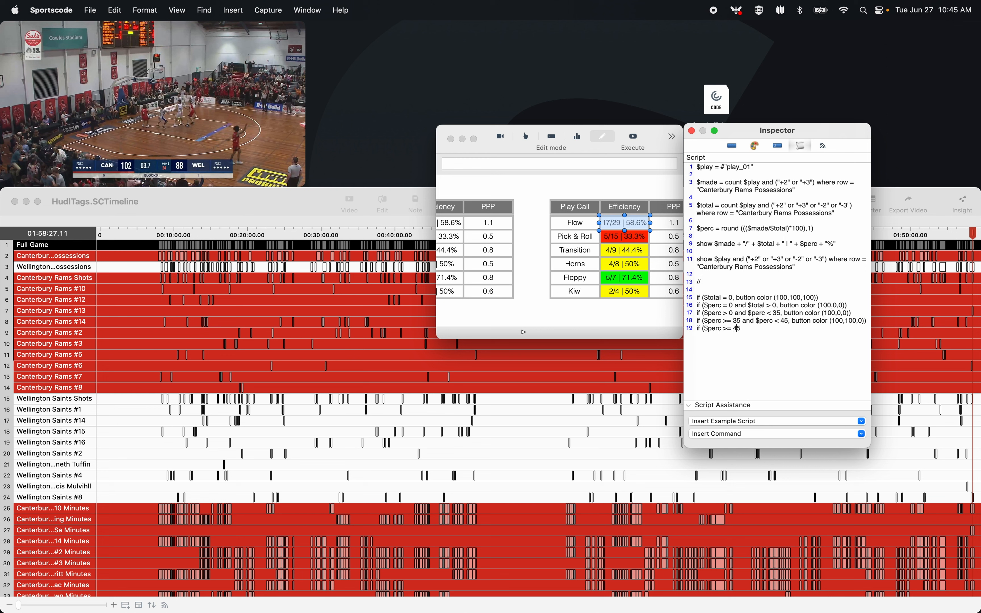
type(", butto")
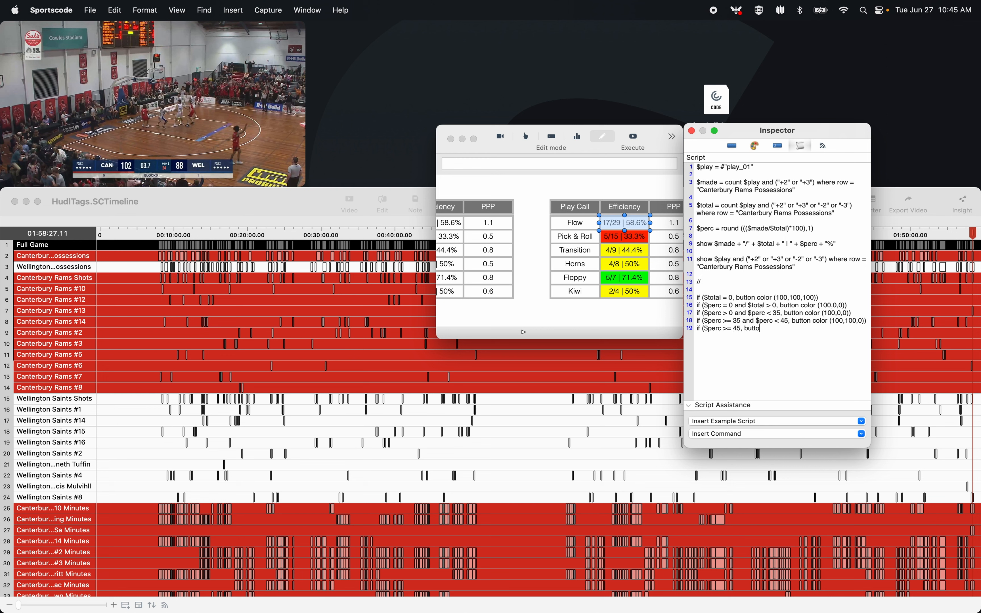
type("n color")
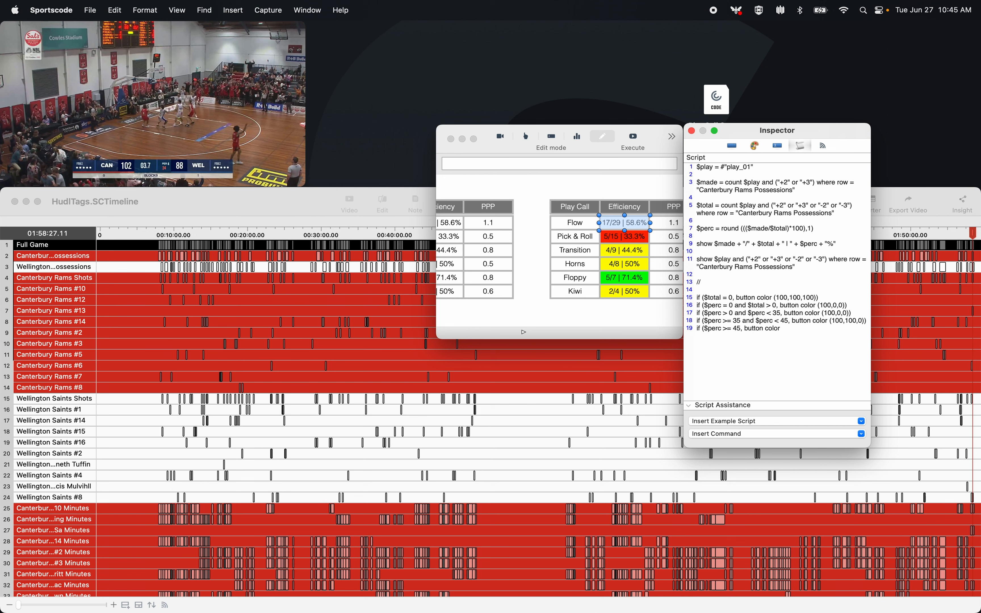
type(" (")
type("0,100")
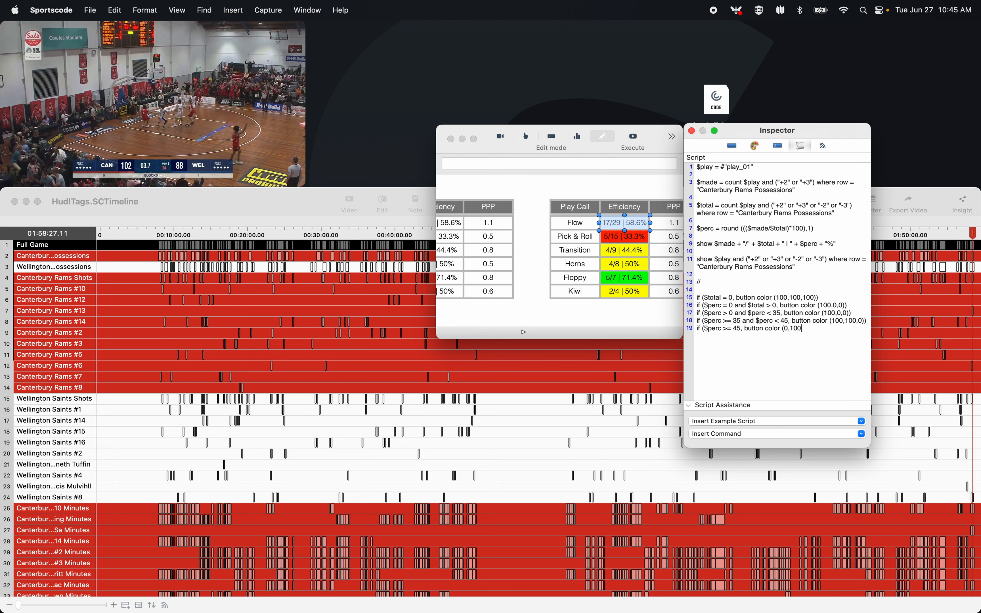
type(",0")
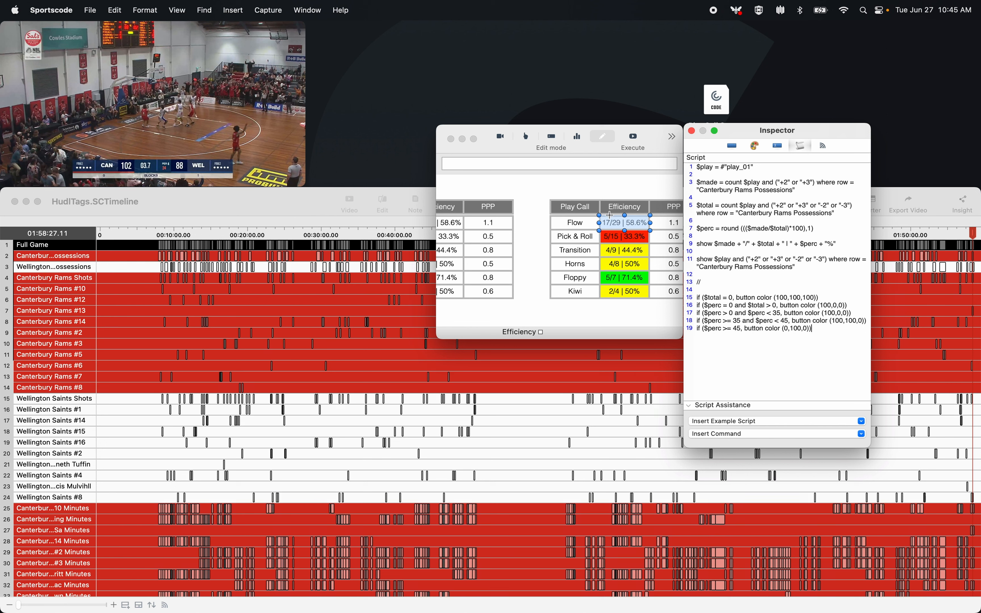
left_click(632, 137)
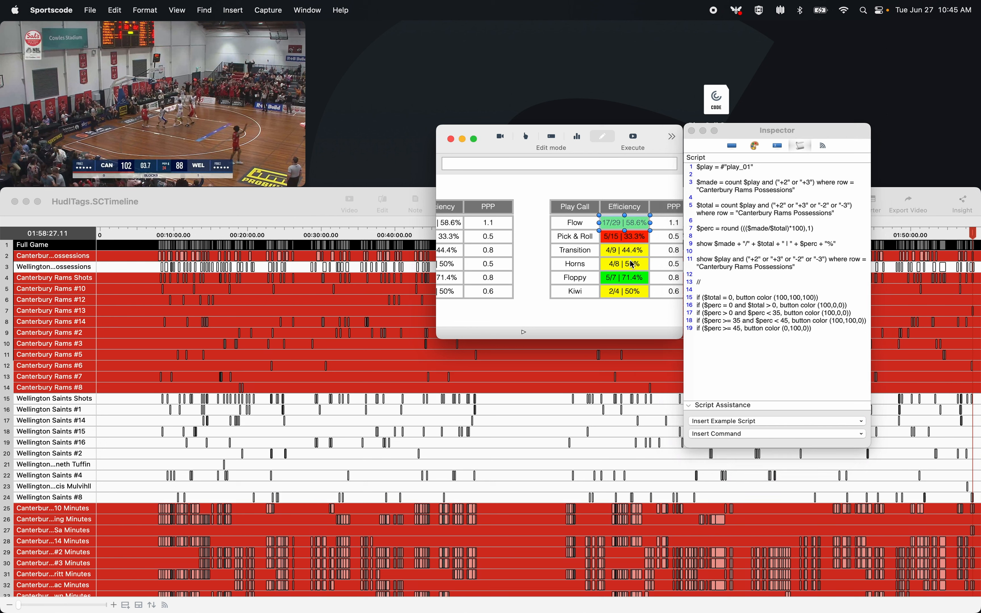
Compare the button color thresholds in the Pick & Roll and Flow Efficiency scripts, then review Flow's two zero-value conditions
left_click(741, 328)
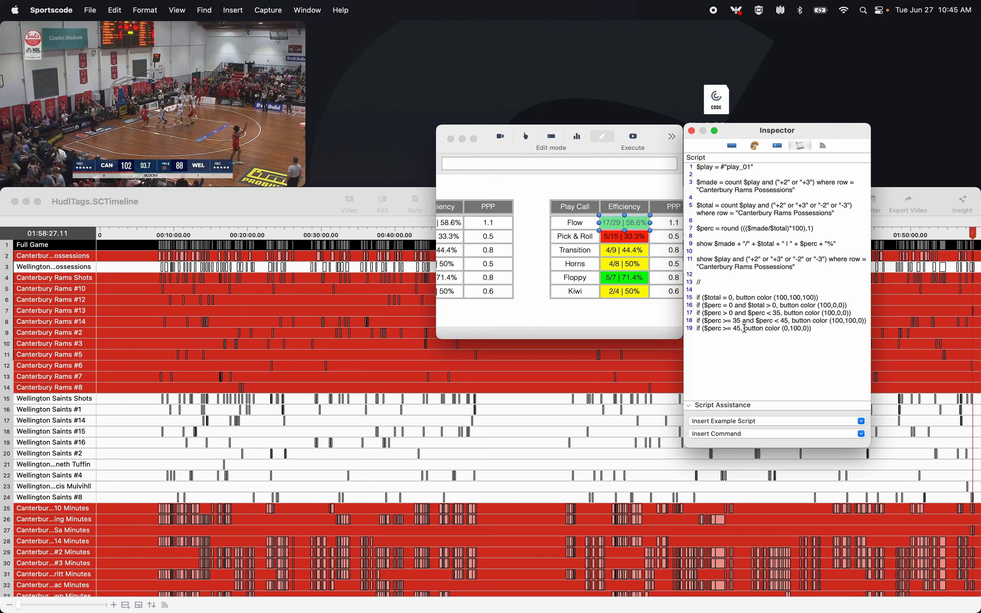
double_click(741, 329)
left_click(633, 237)
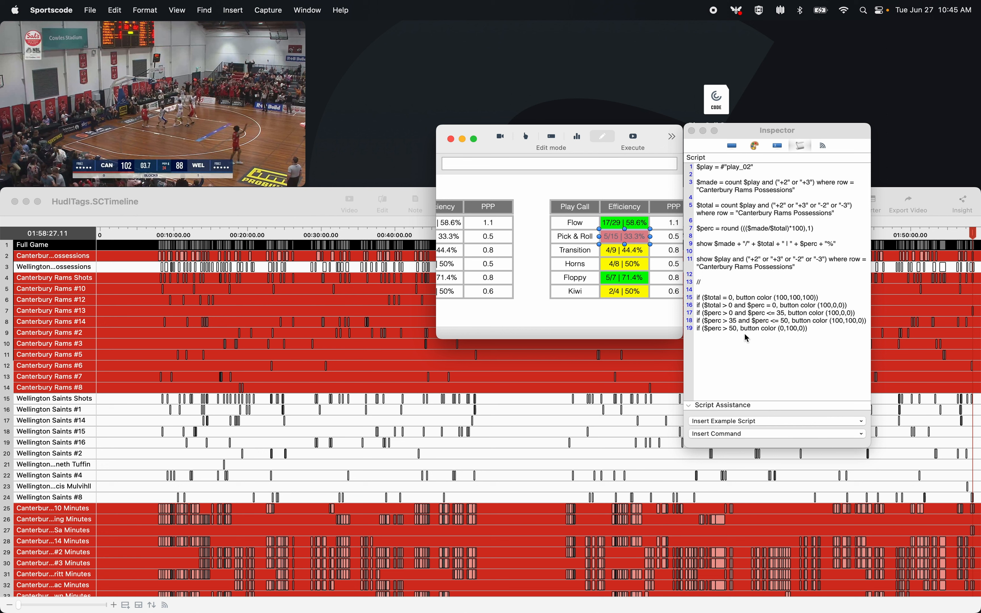
left_click(635, 223)
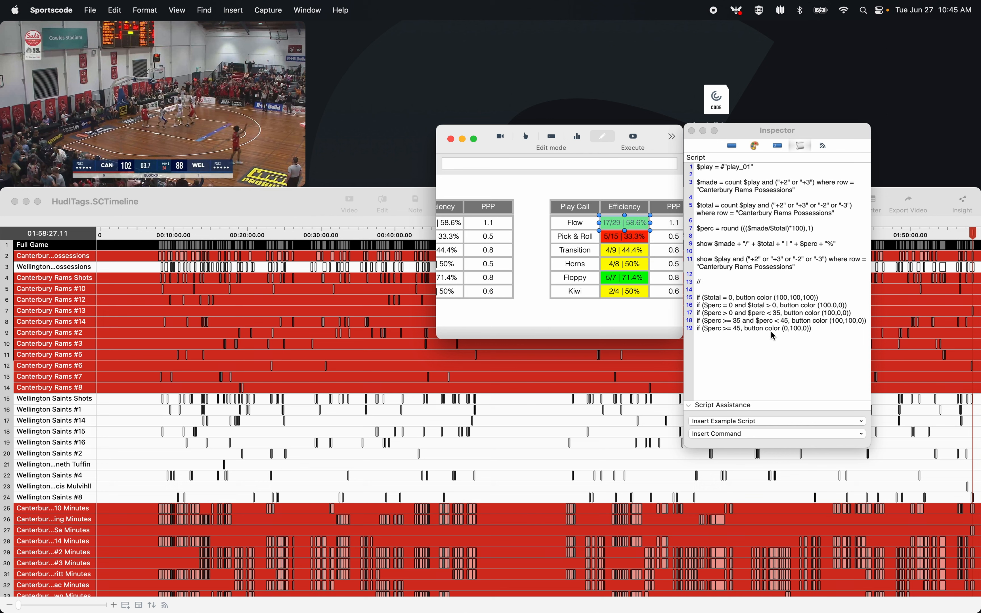
left_click(768, 318)
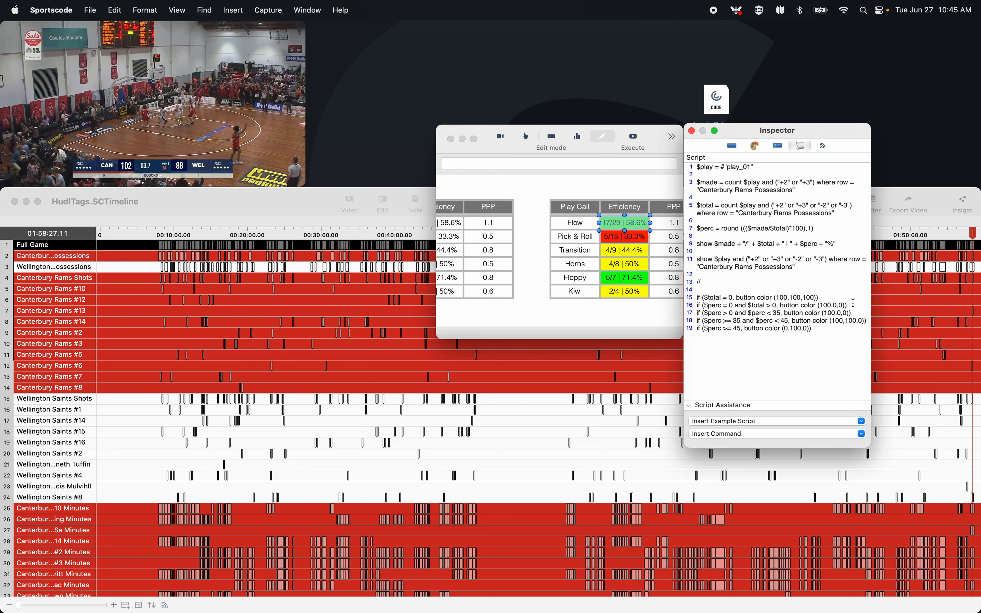
left_click_drag(850, 302, 696, 298)
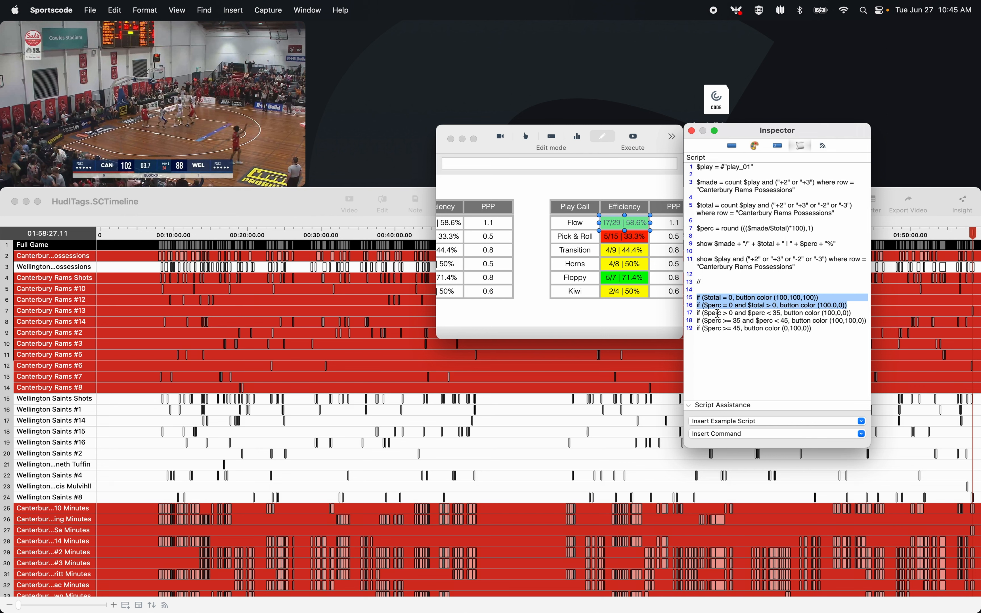
left_click(759, 307)
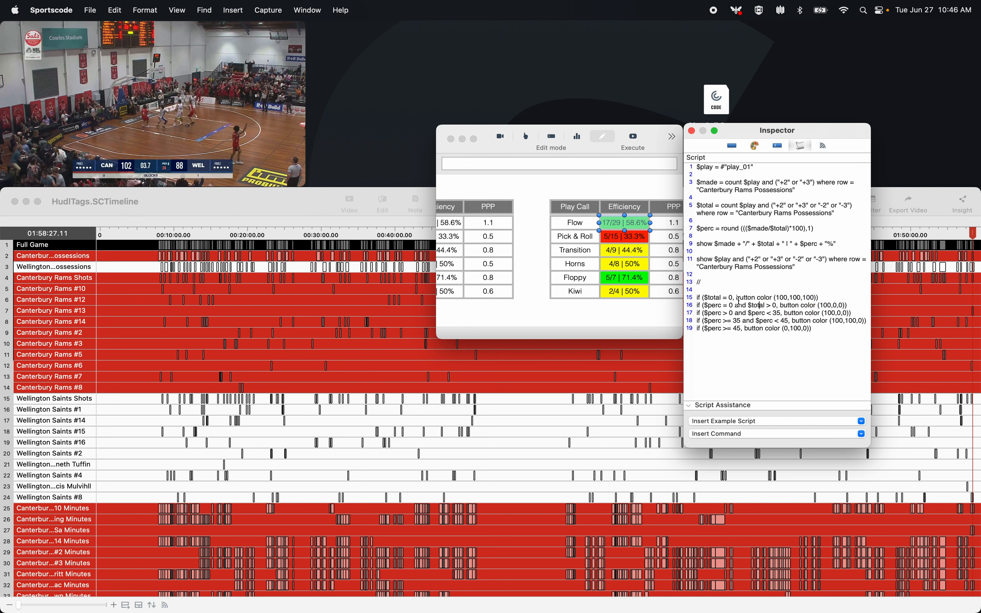
Examine the $total = 0 and $perc = 0 button color conditions in the Flow Efficiency script
left_click_drag(735, 297, 699, 297)
left_click_drag(772, 298, 811, 296)
left_click_drag(734, 305, 834, 306)
left_click(819, 280)
Close the Flow Efficiency script and widen the output window around the third play call table
scroll(635, 281, "right", 6)
scroll(635, 283, "right", 2)
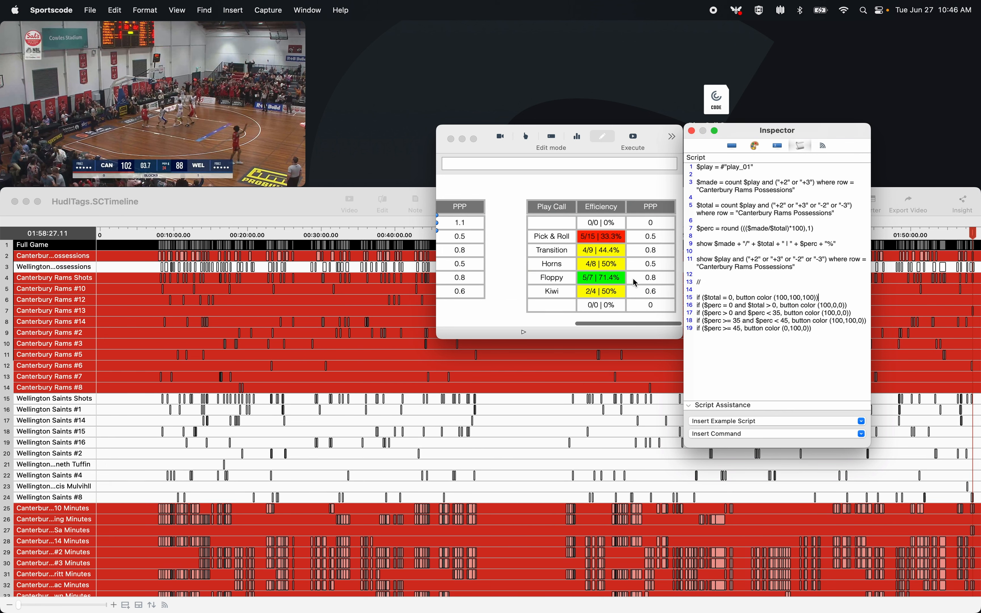
left_click(692, 131)
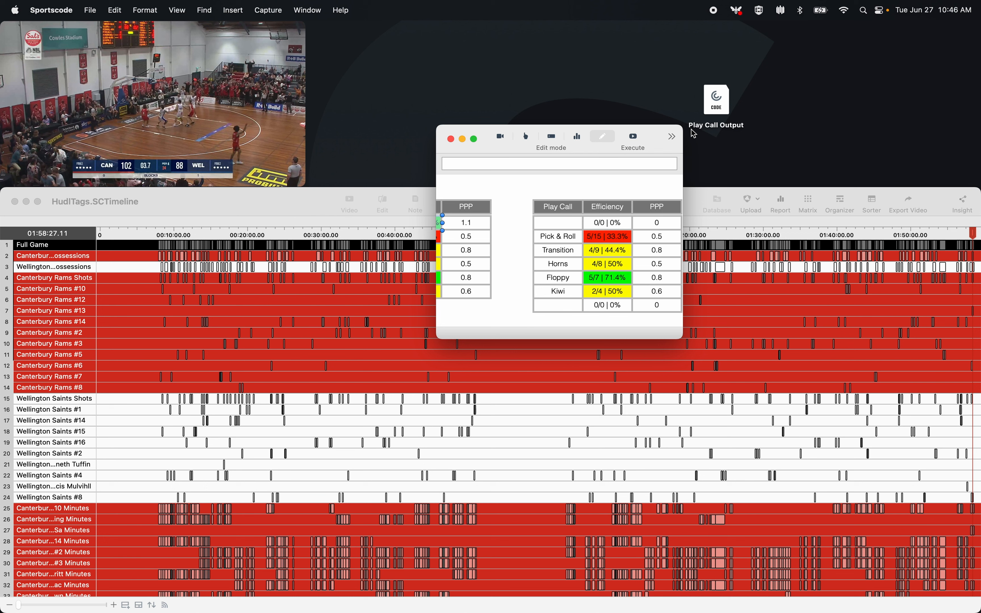
left_click_drag(684, 338, 702, 336)
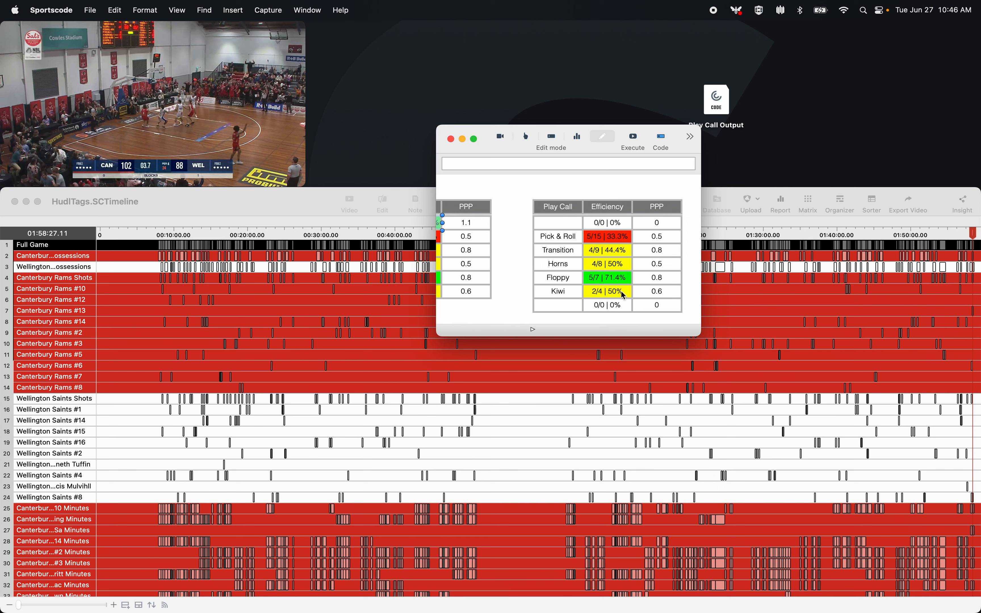
Script the third table's empty first-row Play Call cell with $instances = instances where row = "Canterbury Rams Possessions"
double_click(570, 228)
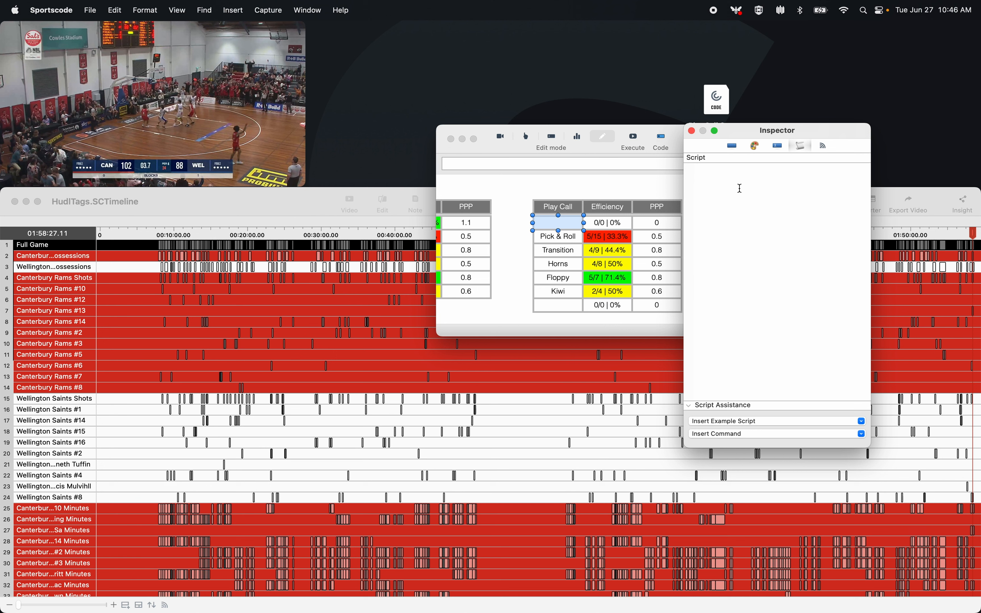
left_click(741, 188)
type("$")
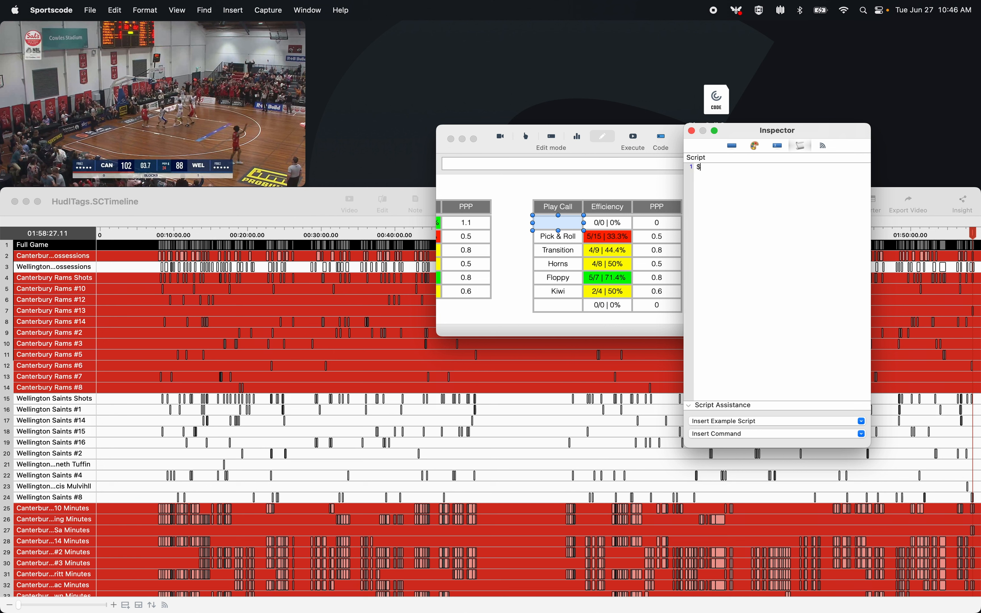
type("instances = instances where row = \"Canterbuery R")
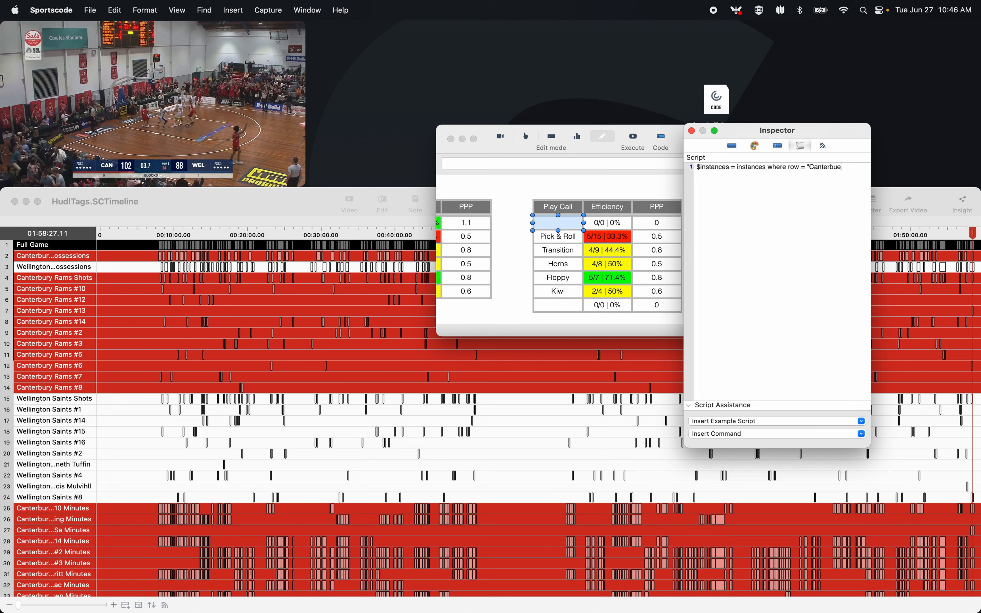
key("BackSpace")
key("BackSpace")
key("BackSpace")
key("BackSpace")
key("BackSpace")
type("ry Rams Possessions\"")
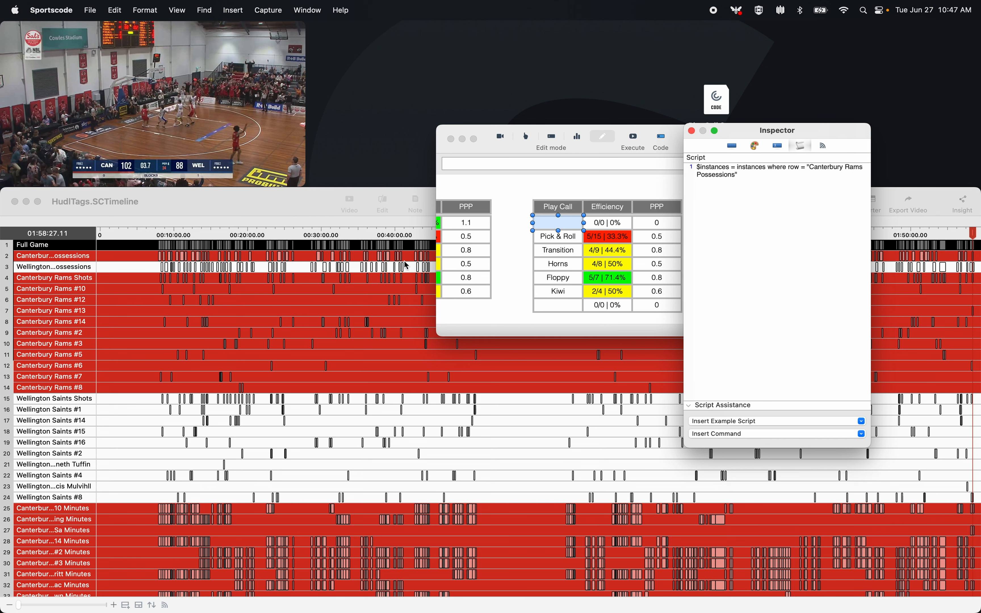
Start a second script line with $string = unique string ($instances, "Play Calls
key("Return")
type("$string ")
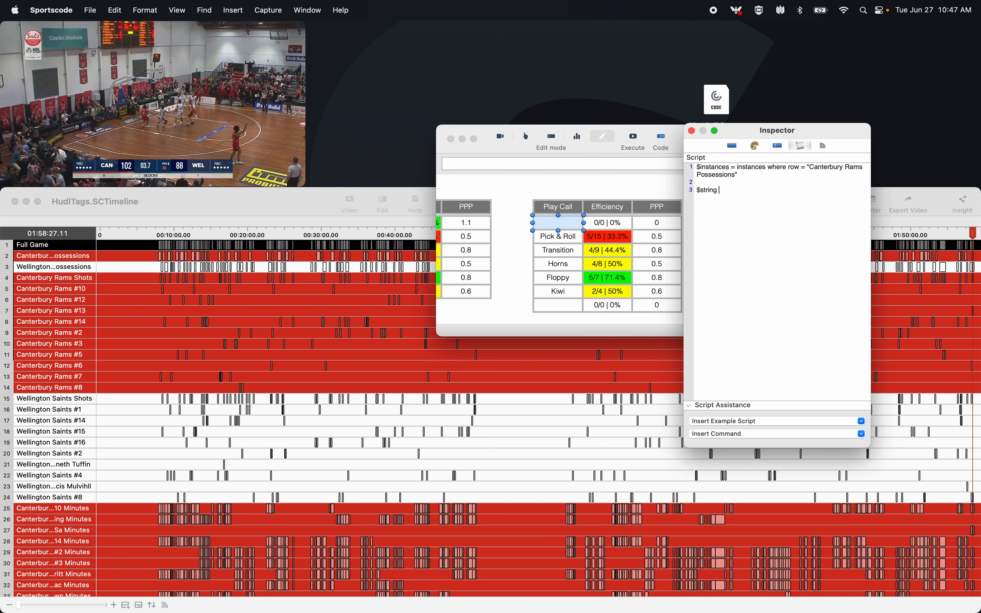
type("= unique string ($")
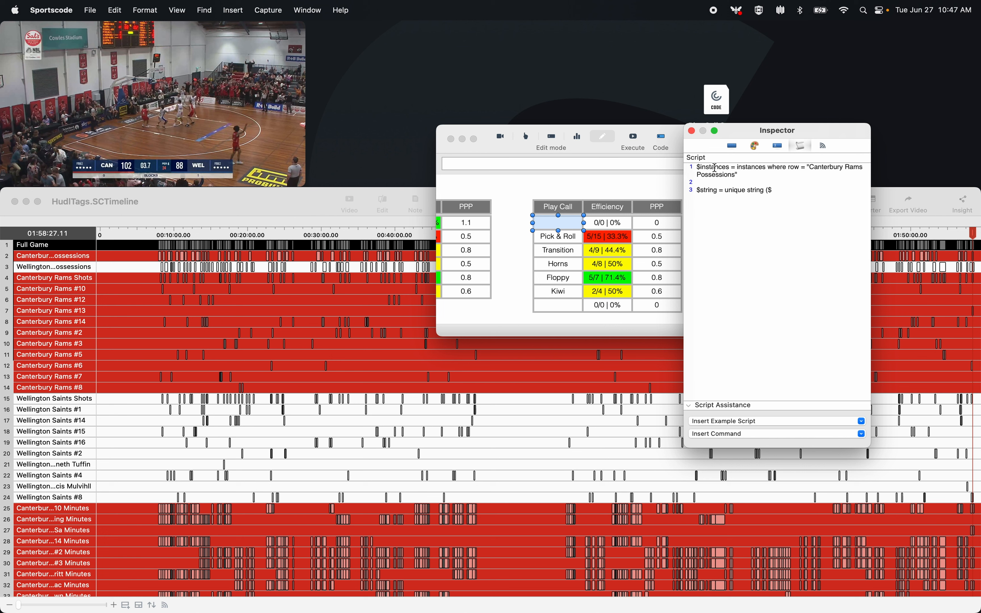
type("instances, \"Play Ca")
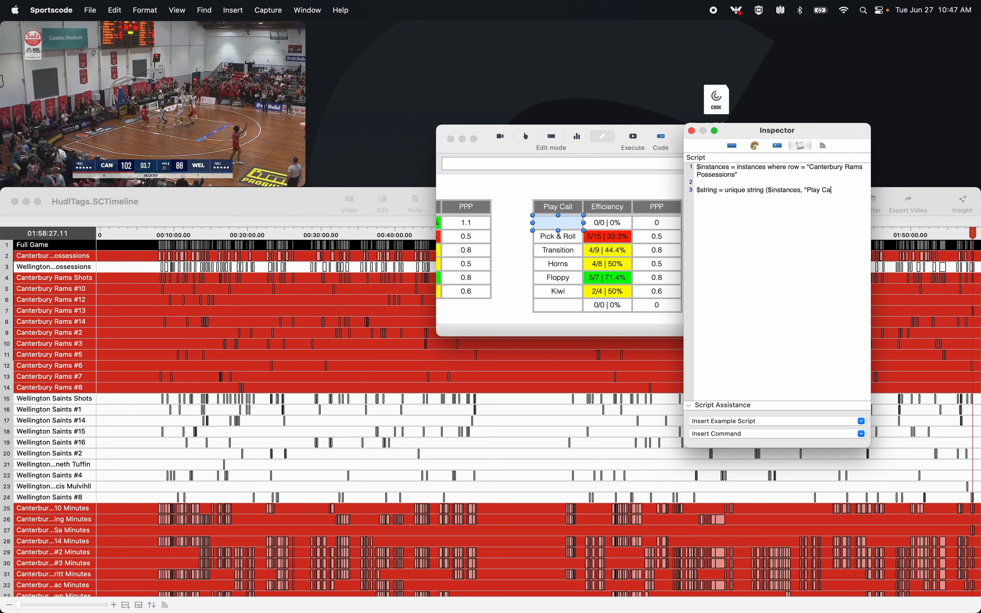
type("lls")
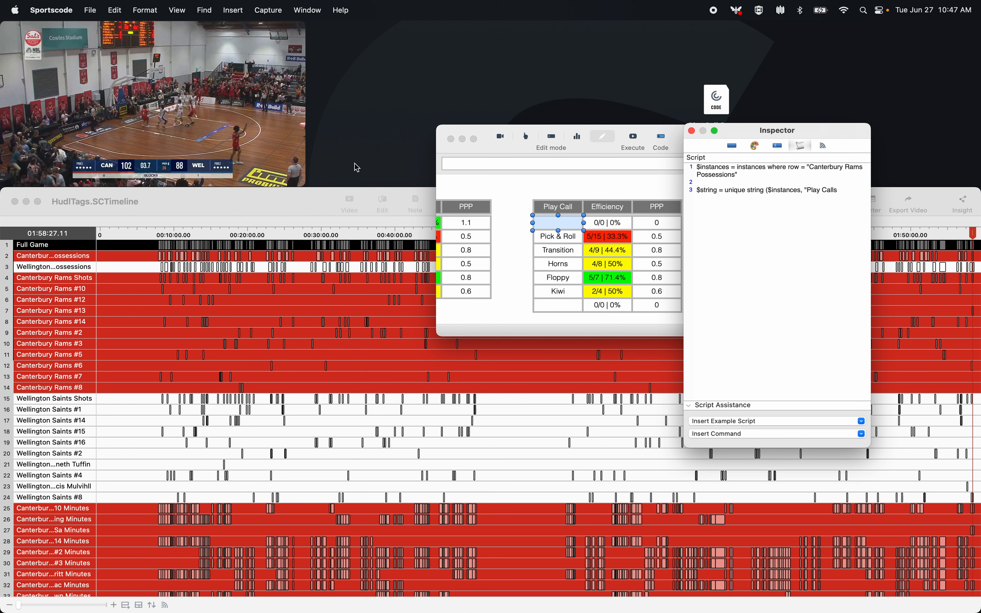
Check the label group name on the timeline, correct it to "Play Call", and finish the $string line with index 1
left_click_drag(484, 139, 484, 335)
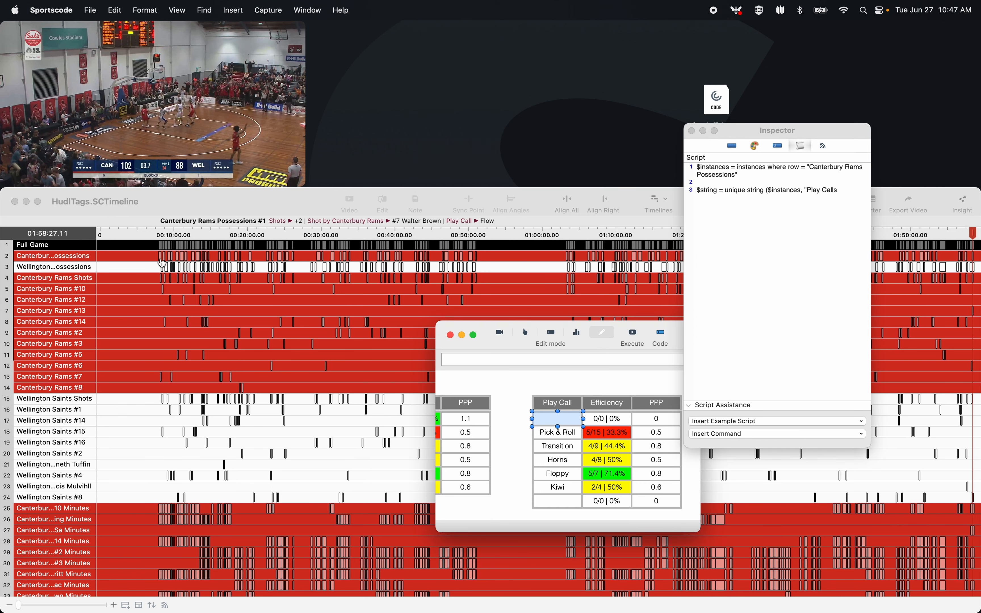
left_click(848, 192)
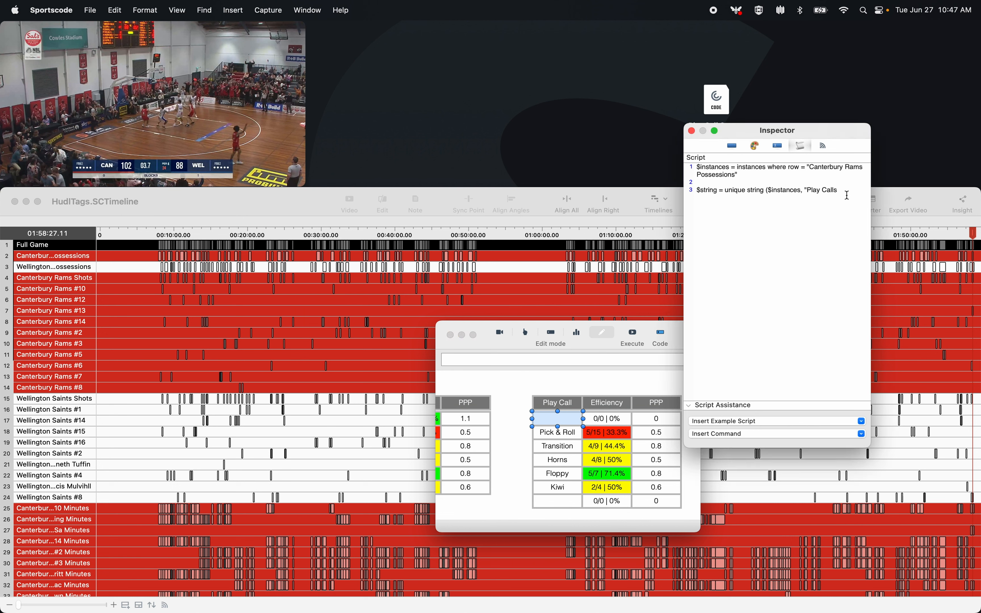
key("BackSpace")
type("\"")
left_click_drag(487, 331, 426, 218)
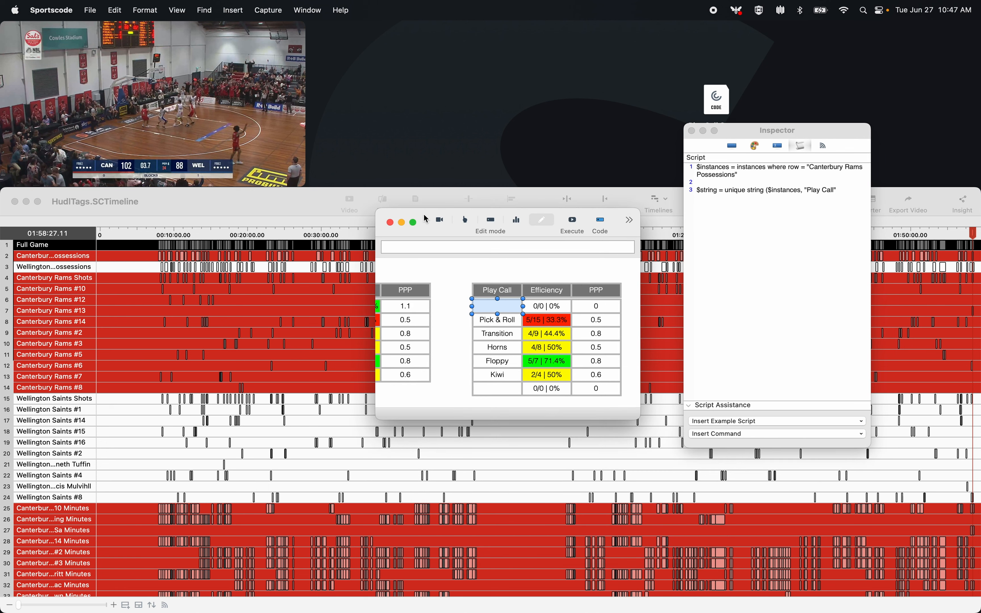
left_click(846, 191)
type(",")
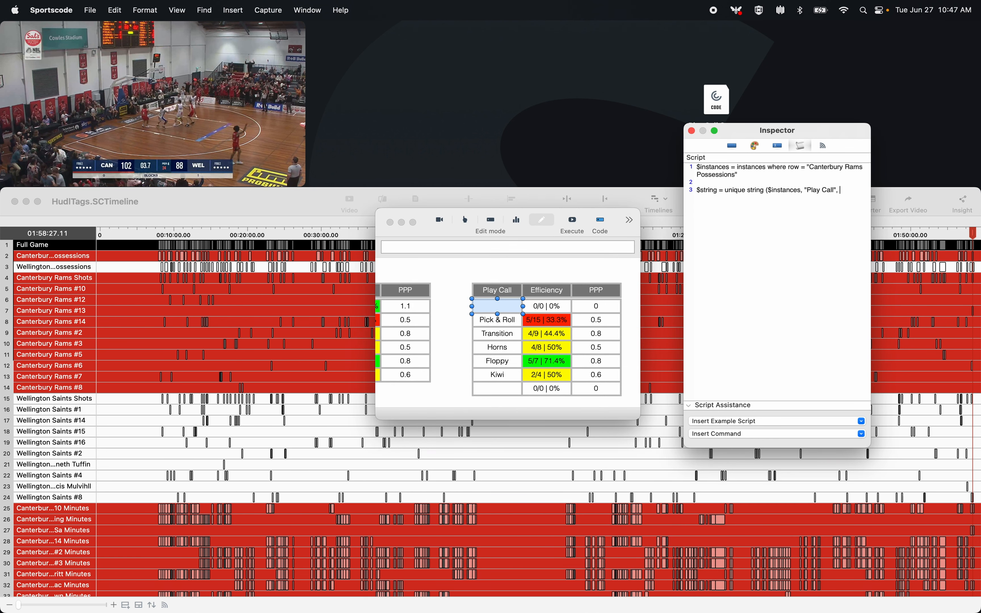
type(" 1)")
Add a rename $string line to the Play Call cell's script and execute the script
key("Return")
key("Return")
type("rename S")
key("BackSpace")
type("$string")
left_click(573, 222)
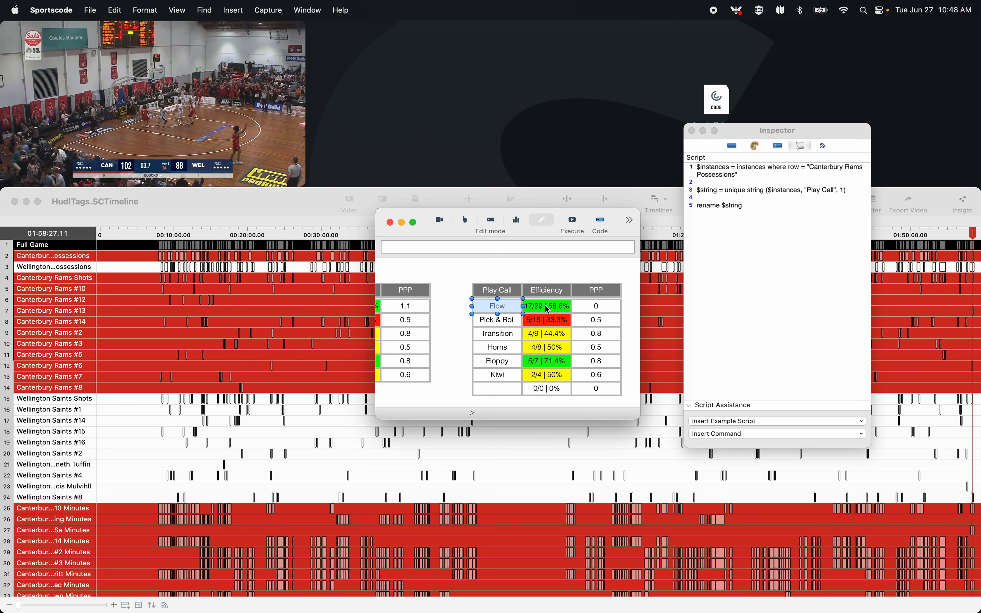
Compare the unique string index numbers in the scripts of the third table's remaining Play Call cells, down to the blank last row
left_click_drag(583, 219, 595, 136)
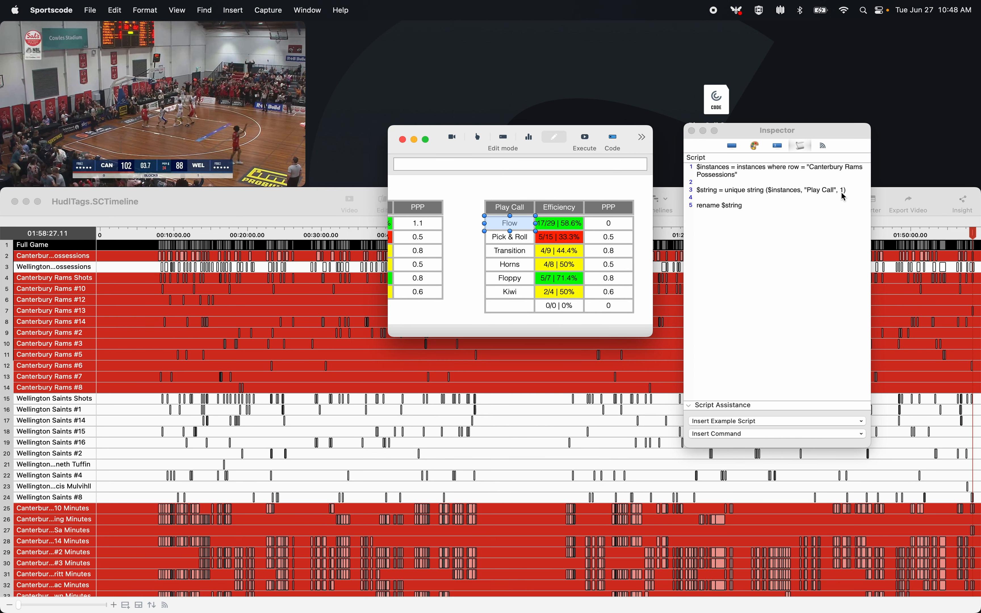
left_click(518, 238)
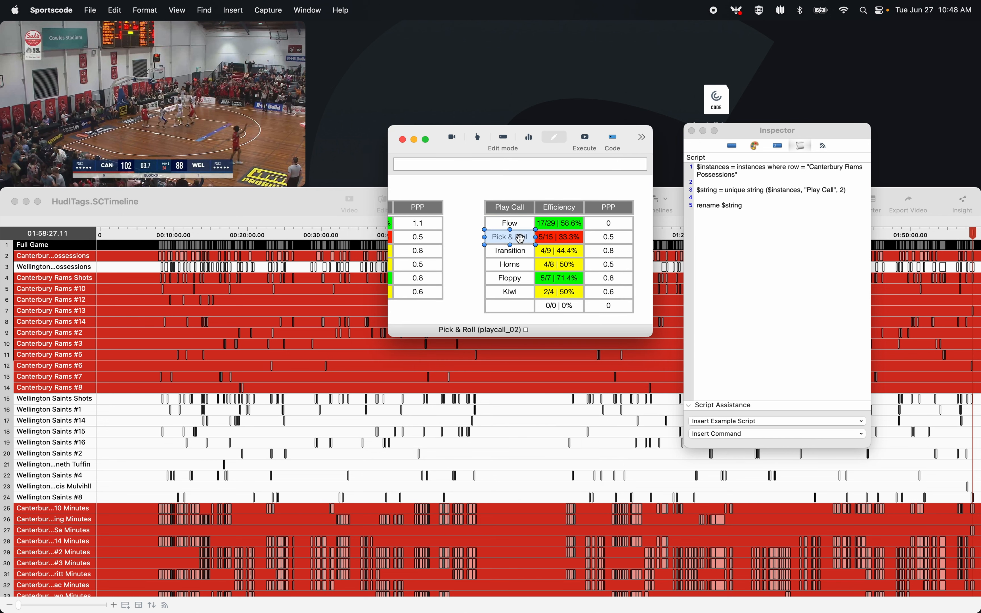
left_click(523, 252)
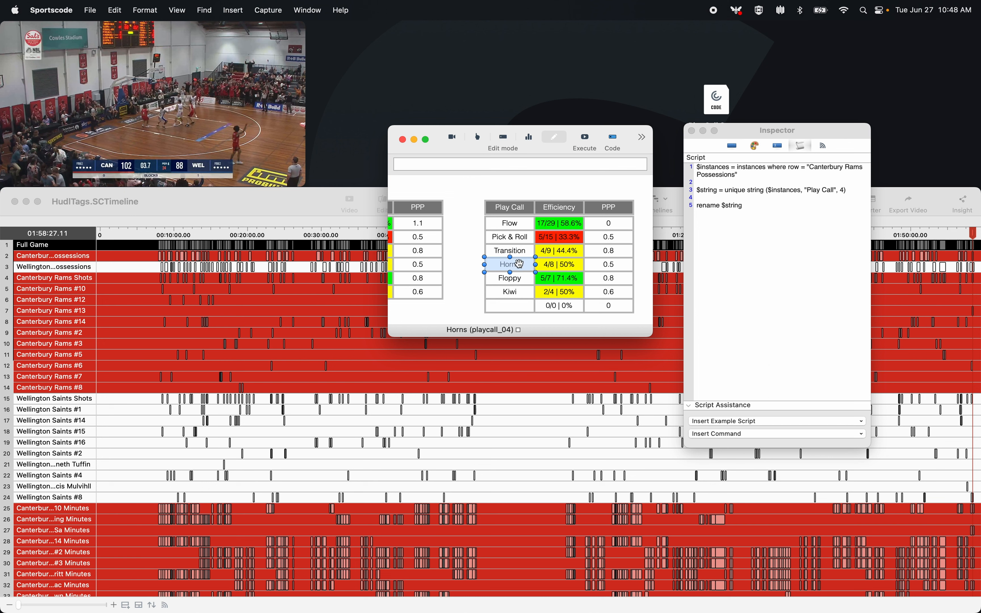
left_click(518, 287)
left_click(517, 279)
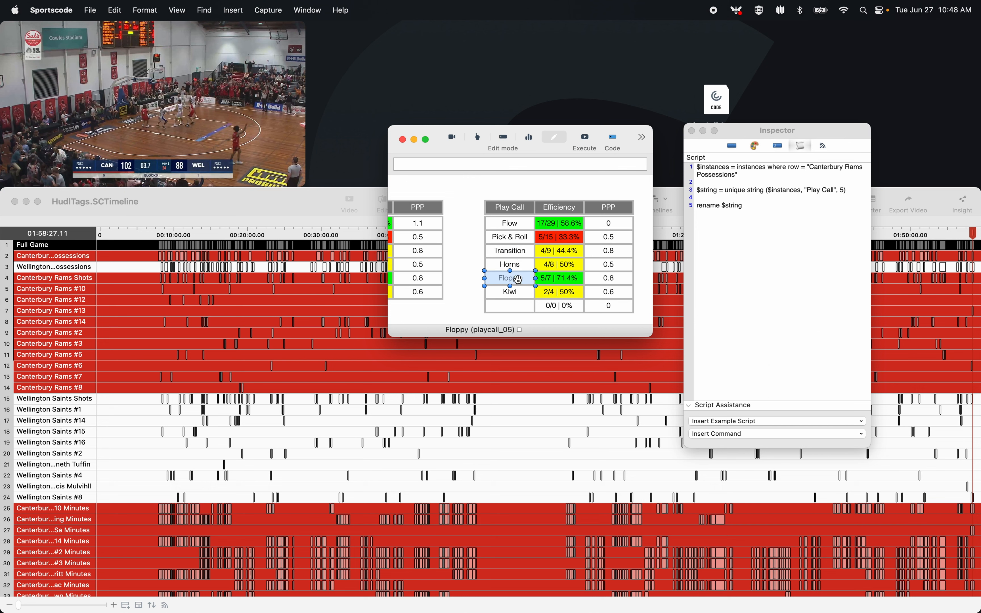
left_click(518, 292)
left_click(517, 310)
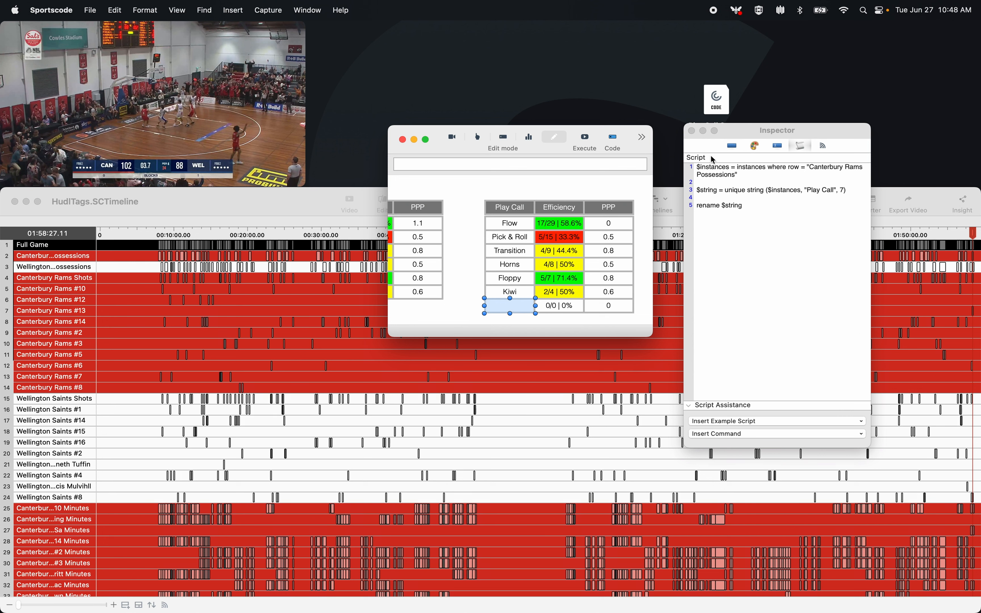
Close the script and compare the play call tables, from the plain one to the color-coded and automatically named versions
left_click(693, 131)
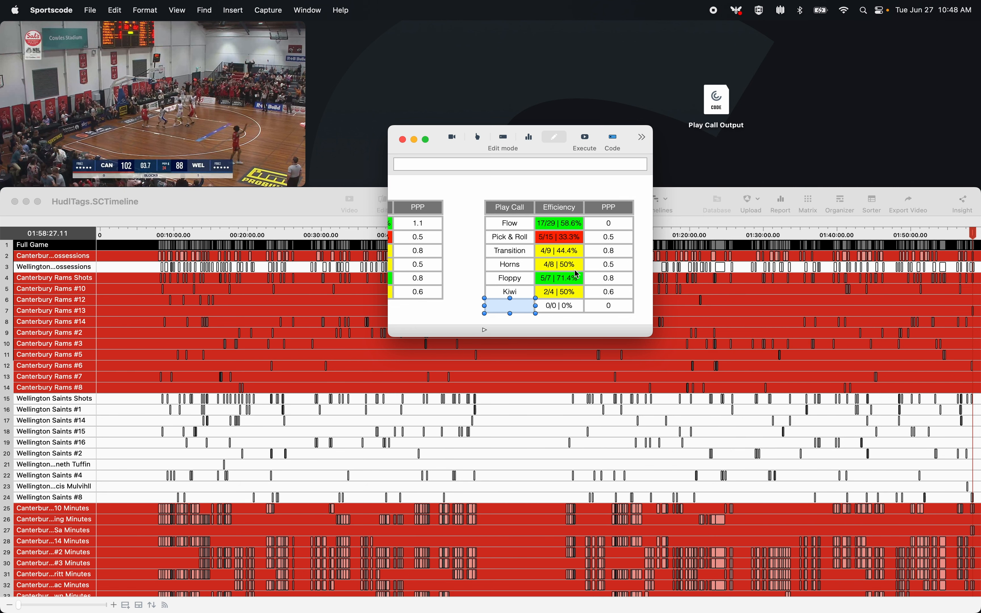
scroll(574, 270, "left", 5)
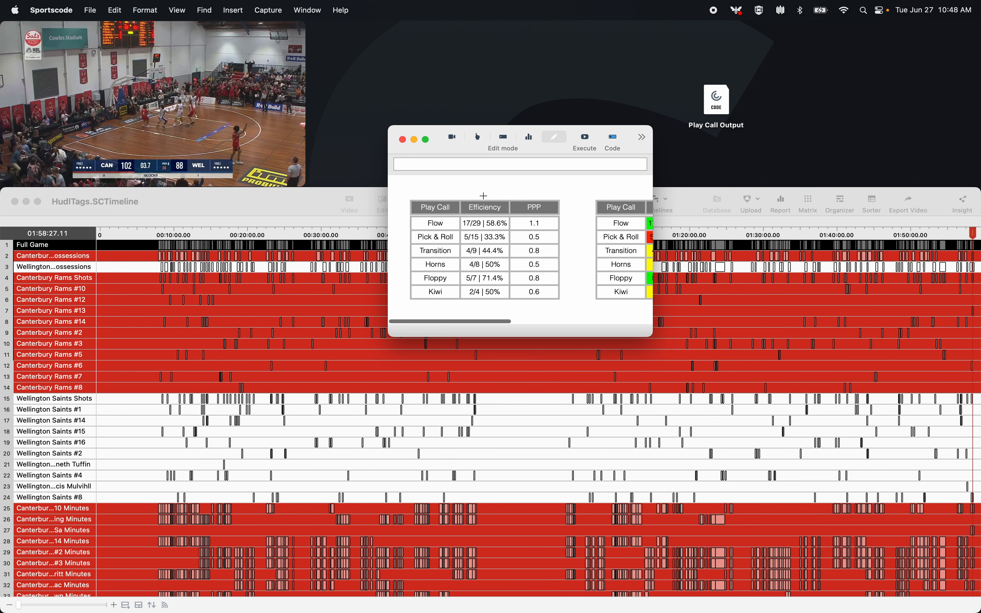
scroll(516, 254, "right", 6)
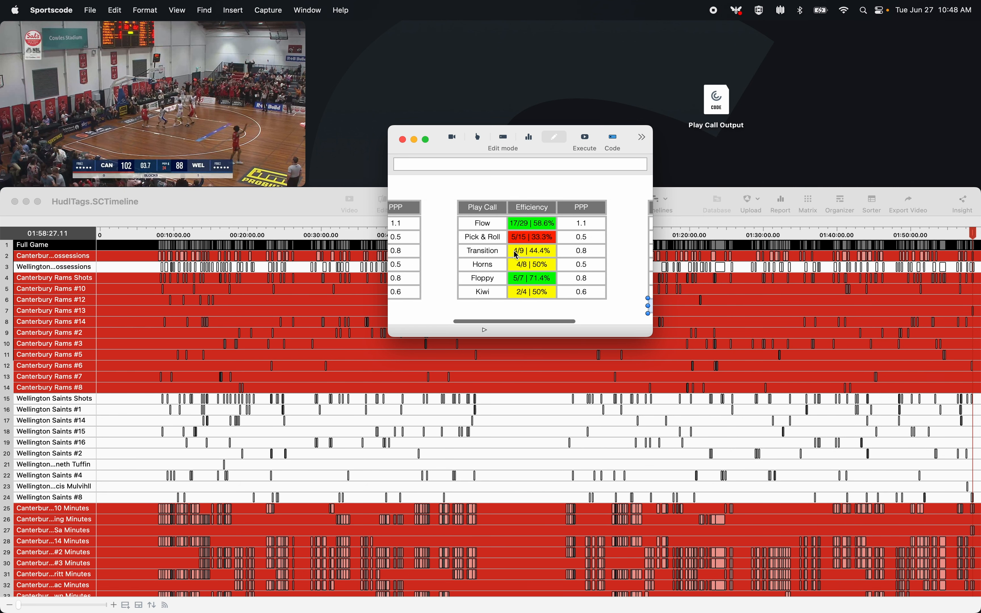
left_click(504, 297)
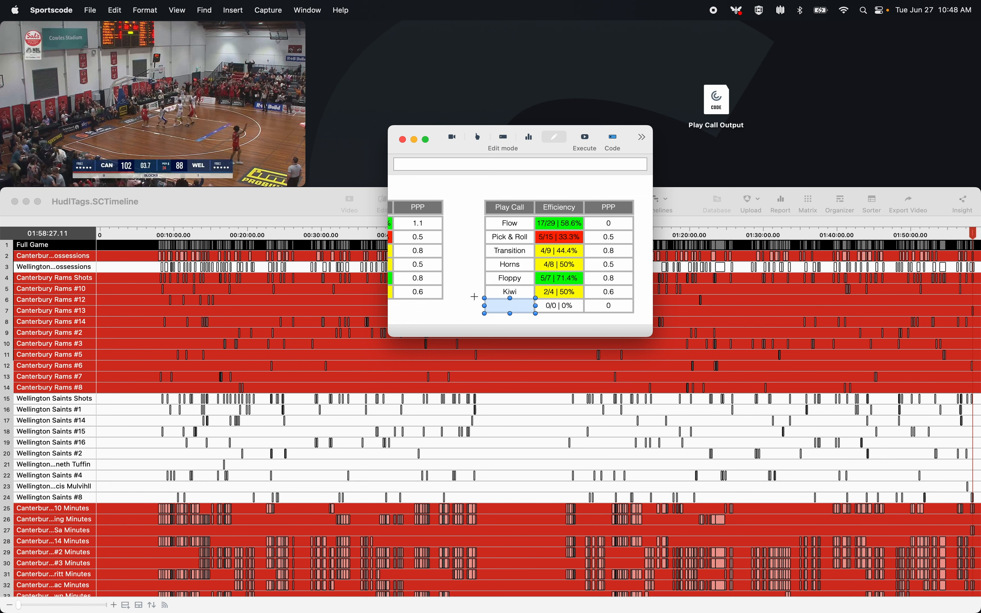
scroll(474, 296, "left", 5)
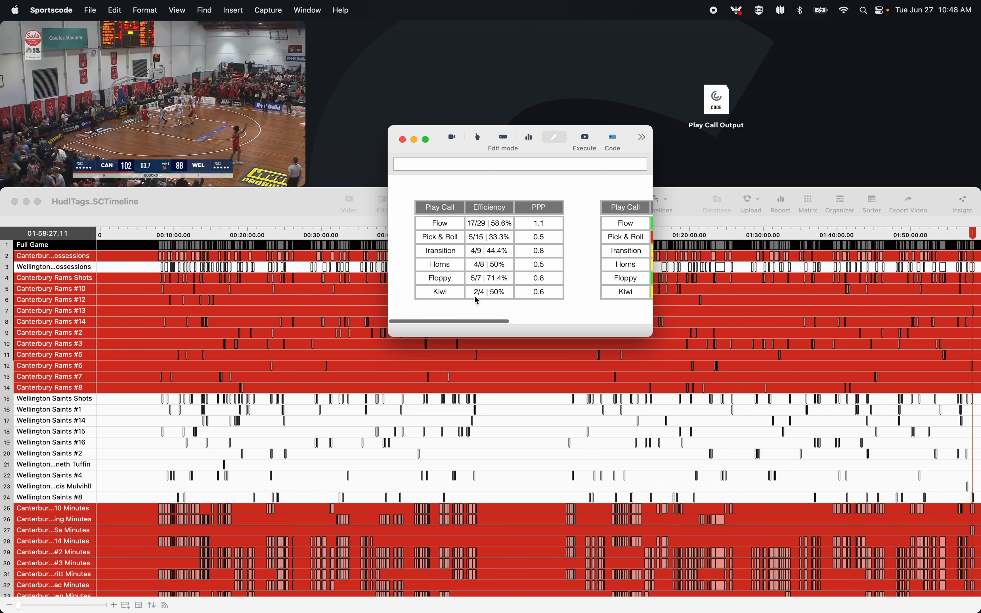